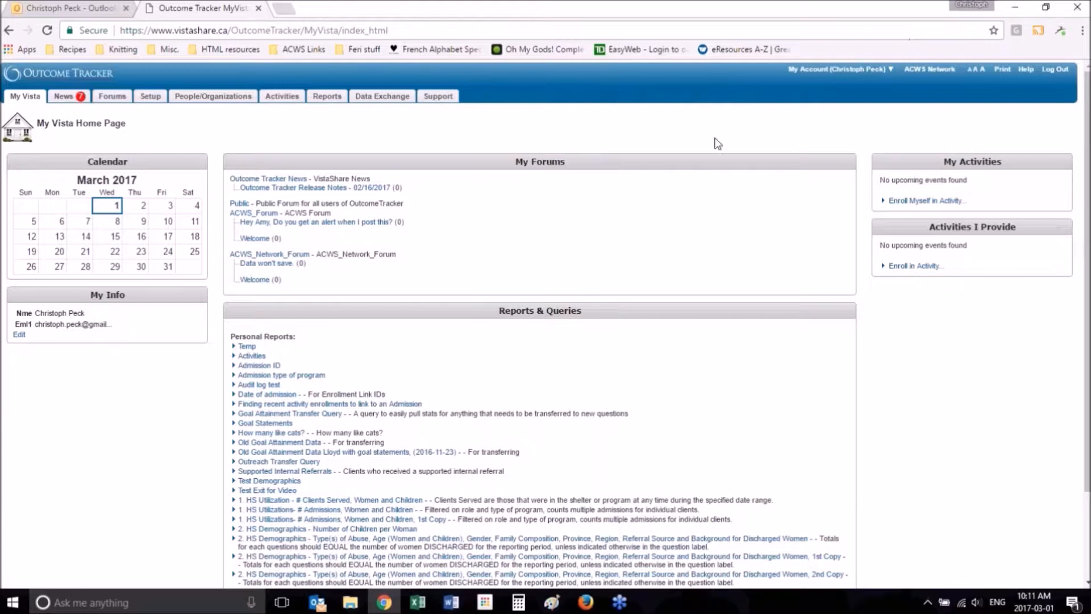
# Step: Create a new crosstab report titled "Test Exit for Video Report" in the personal folder
pyautogui.click(329, 98)
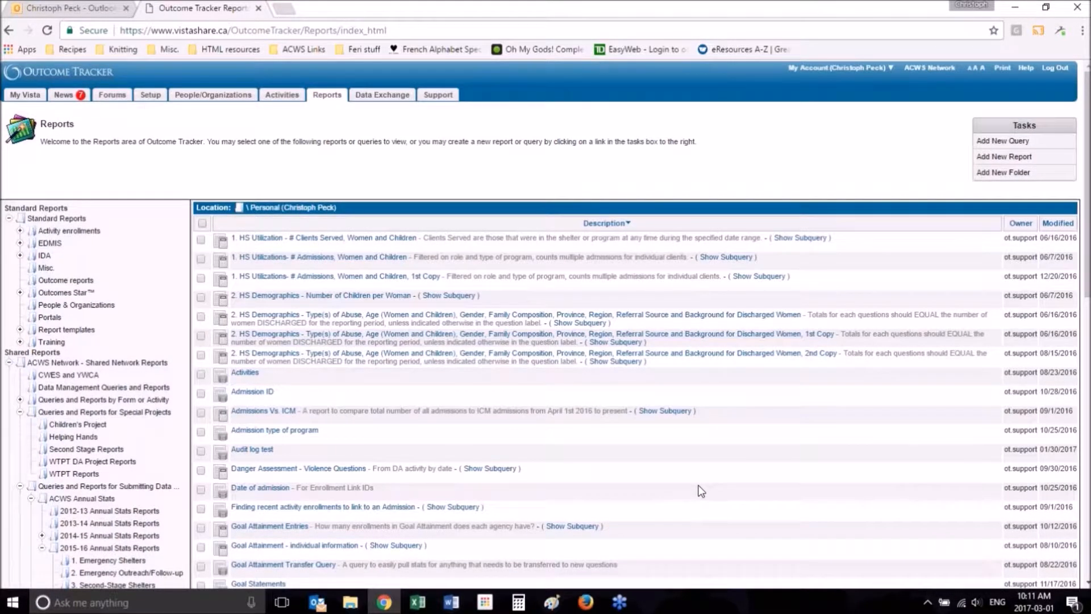
pyautogui.scroll(-8, 702, 491)
pyautogui.scroll(8, 701, 491)
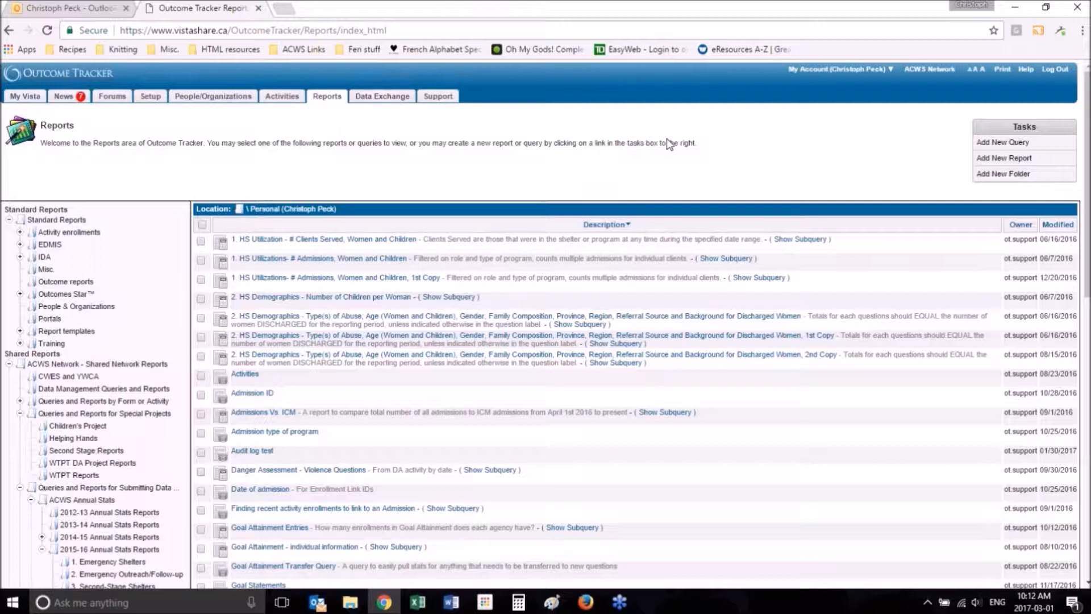
pyautogui.click(999, 161)
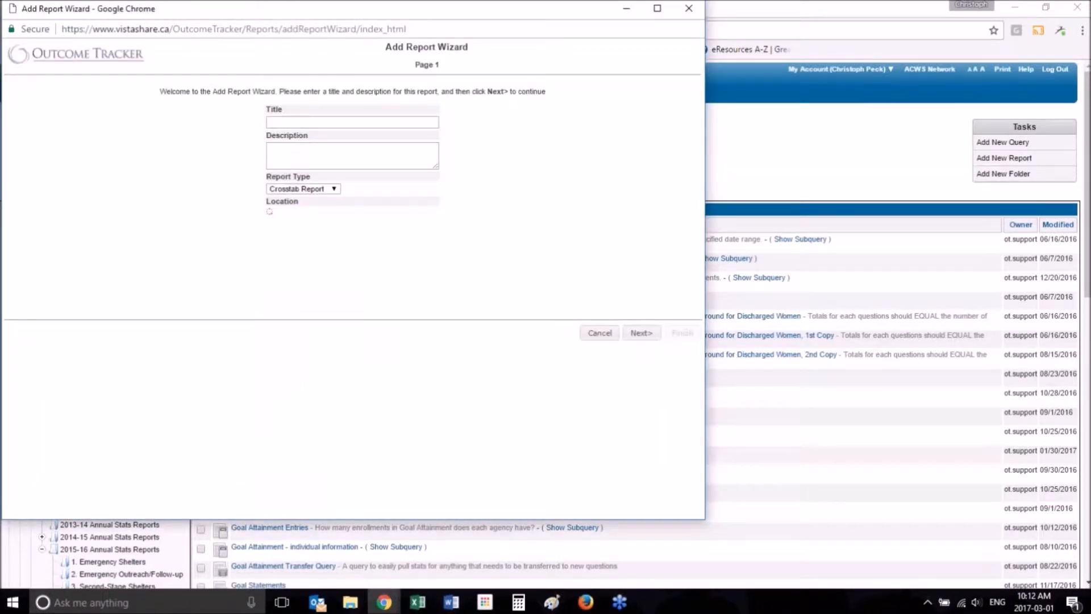
pyautogui.click(304, 123)
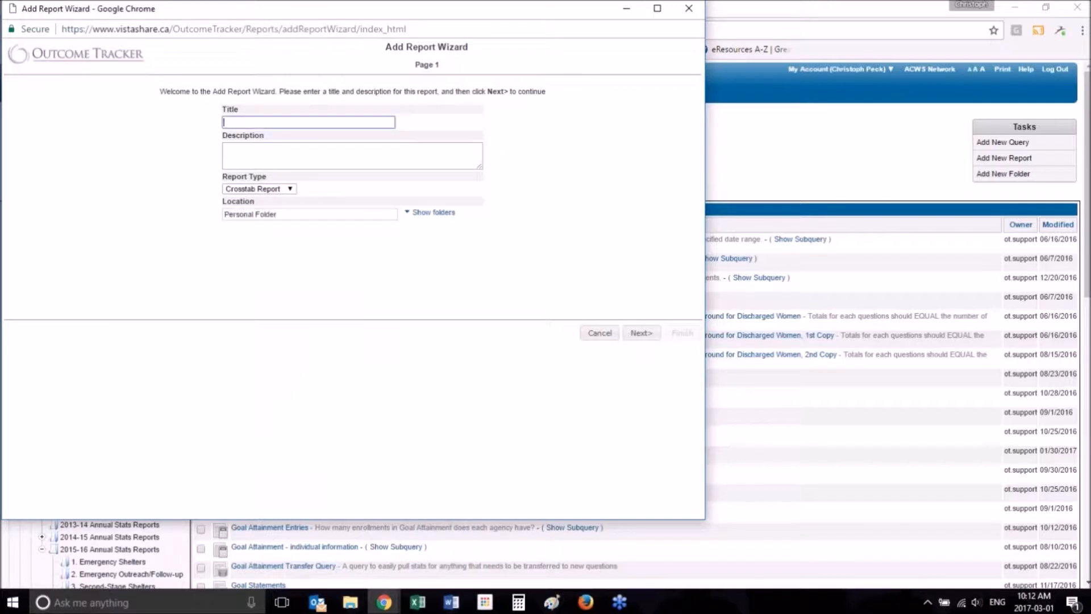
pyautogui.write('Test Exit for Video Report')
pyautogui.click(641, 333)
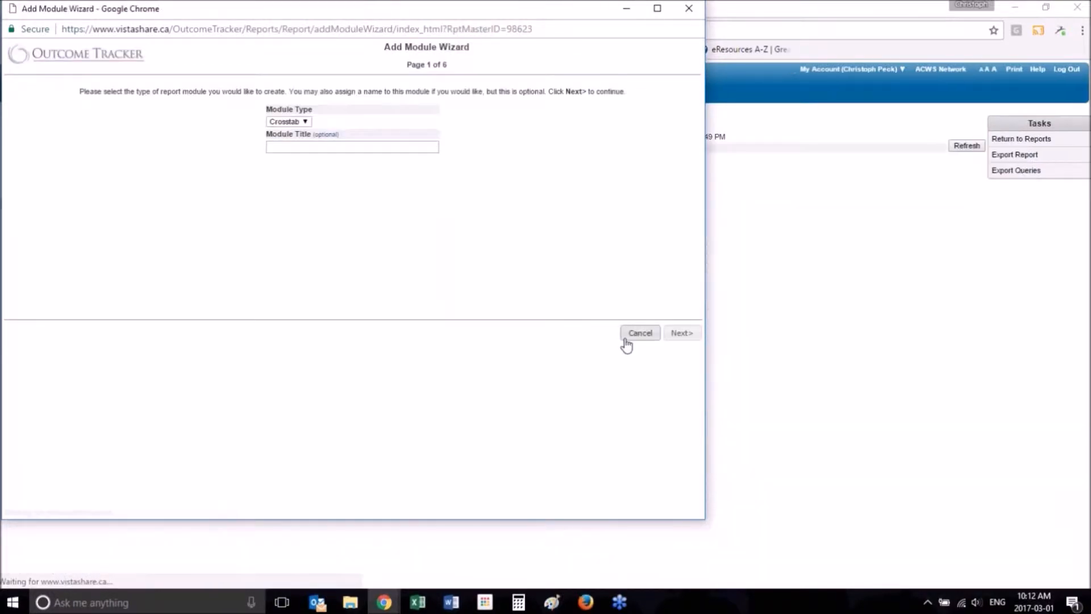
# Step: Set the report module's type to Crosstab and title it "Text Exit for Video"
pyautogui.click(295, 123)
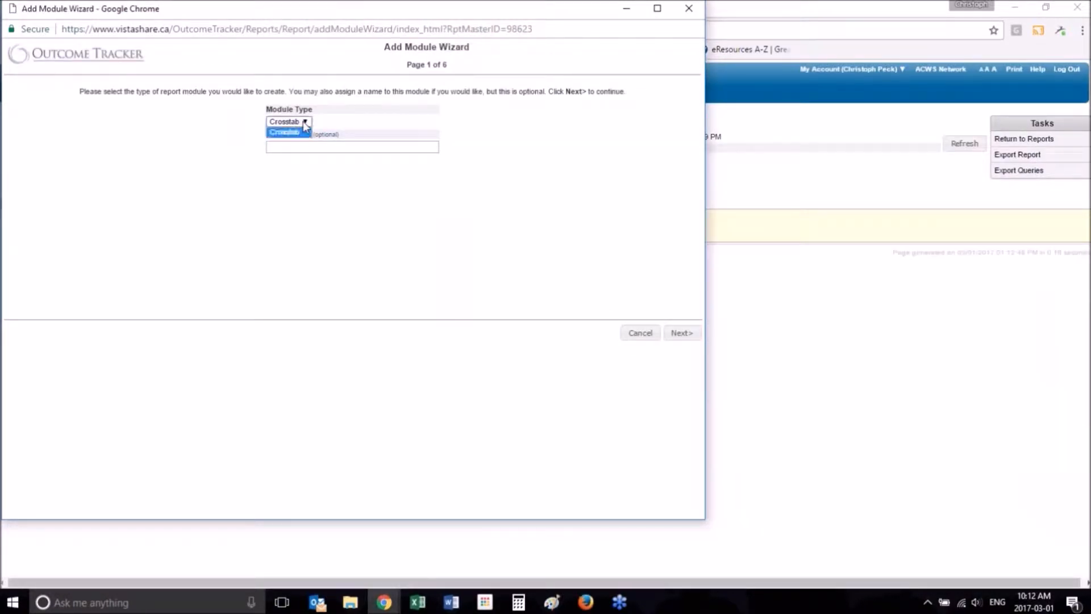
pyautogui.click(309, 131)
pyautogui.click(303, 146)
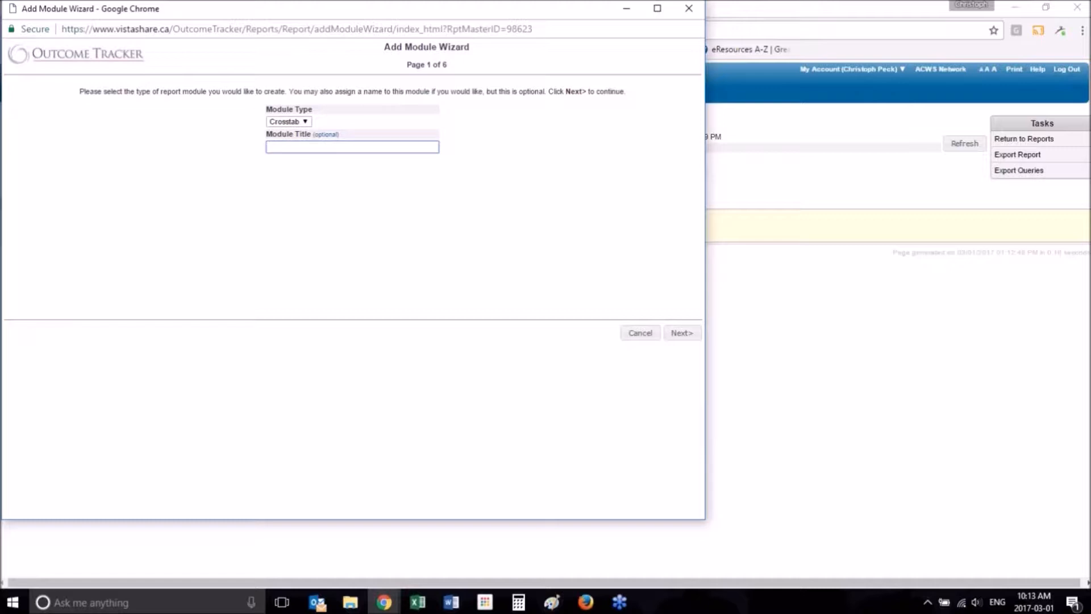
pyautogui.write('Text Exit for Video')
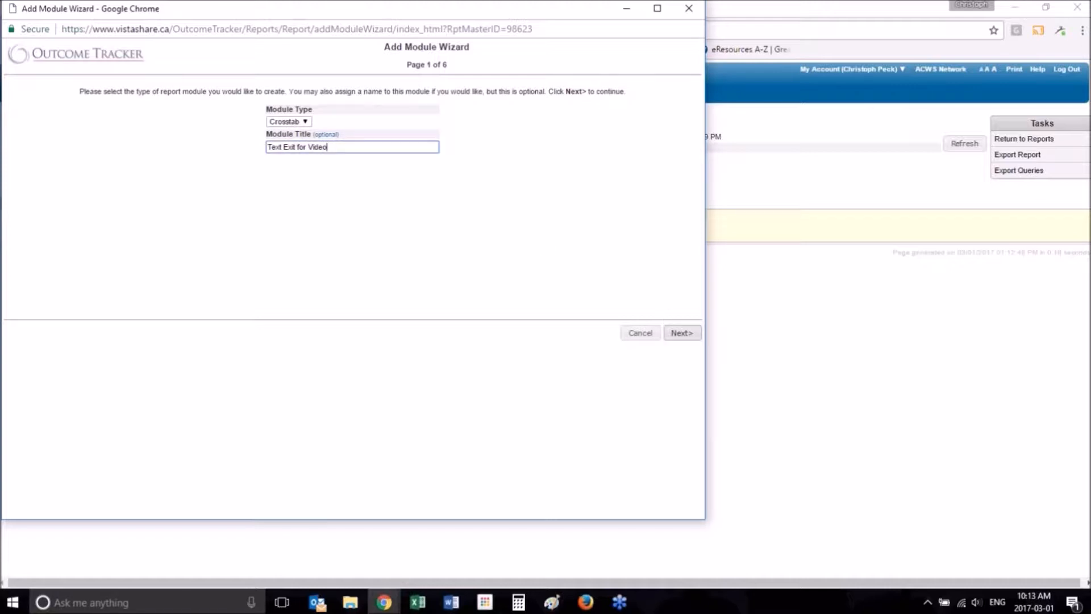
pyautogui.click(682, 333)
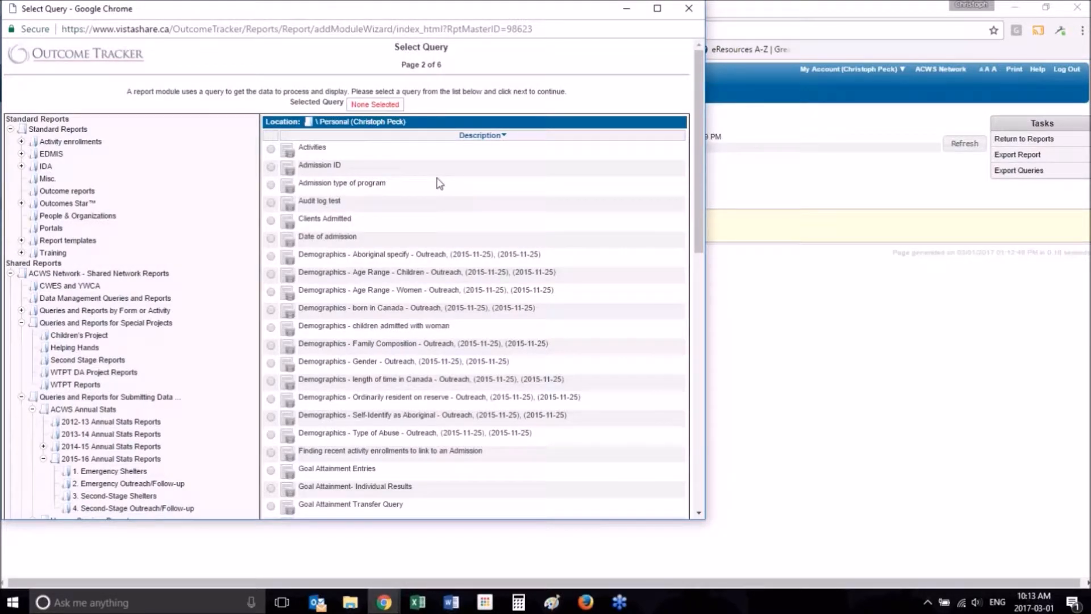
# Step: Choose the personal query "Test Exit for Video" as the module's data source and continue to the horizontal headers
pyautogui.scroll(-1, 439, 183)
pyautogui.scroll(-15, 440, 183)
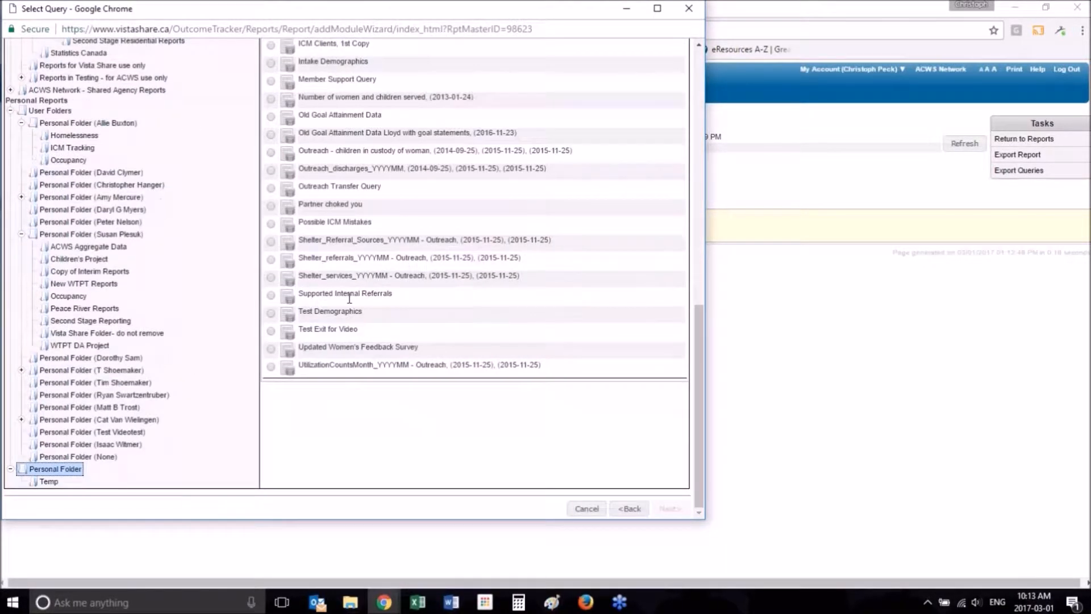
pyautogui.click(272, 331)
pyautogui.scroll(2, 461, 377)
pyautogui.scroll(9, 460, 377)
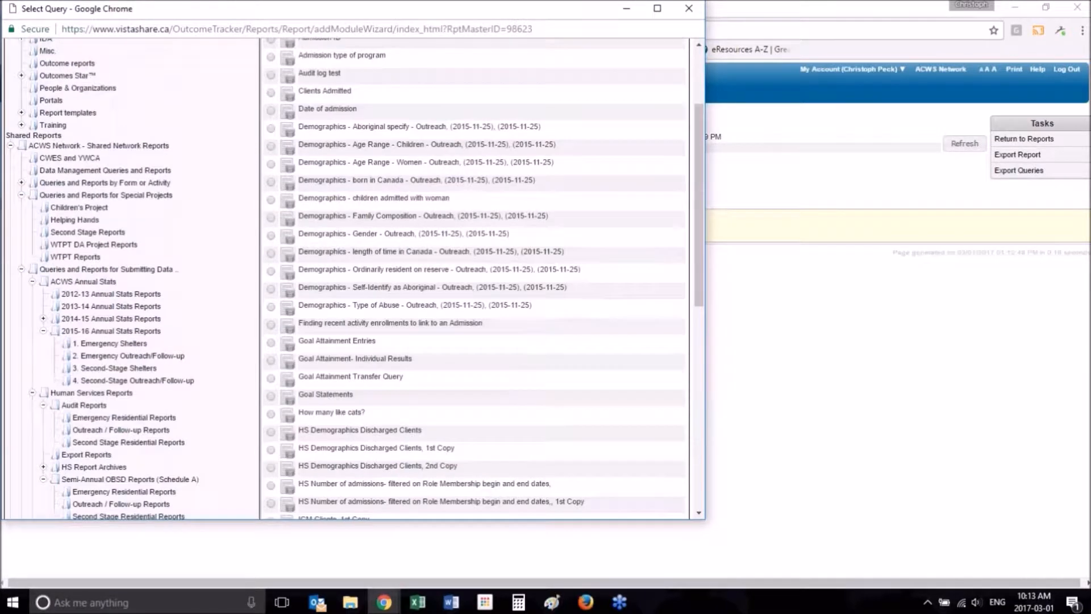
pyautogui.scroll(-7, 461, 377)
pyautogui.scroll(-6, 354, 279)
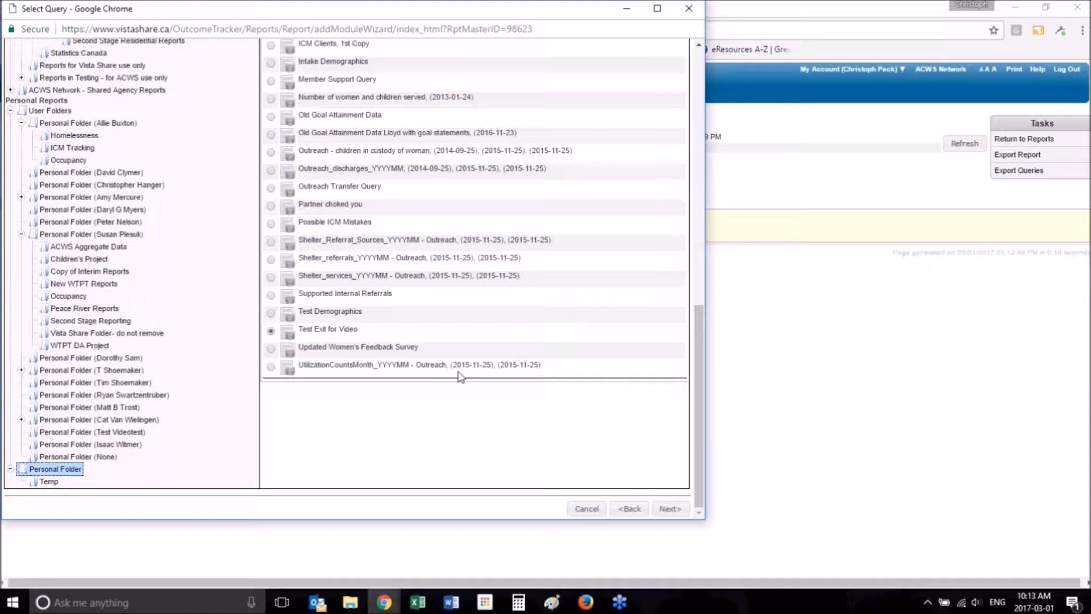
pyautogui.click(670, 509)
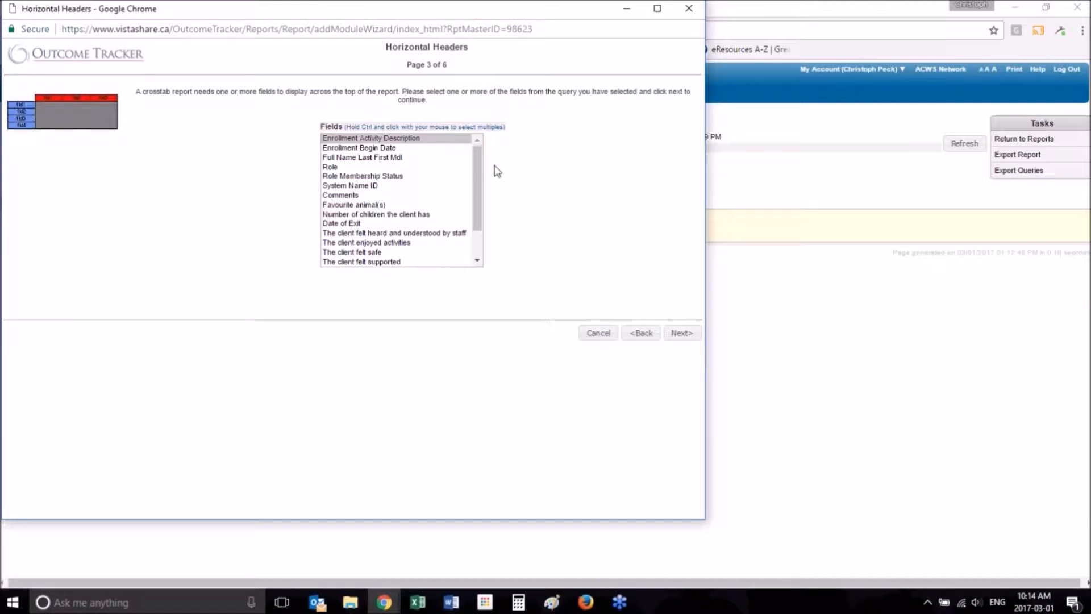
pyautogui.click(370, 140)
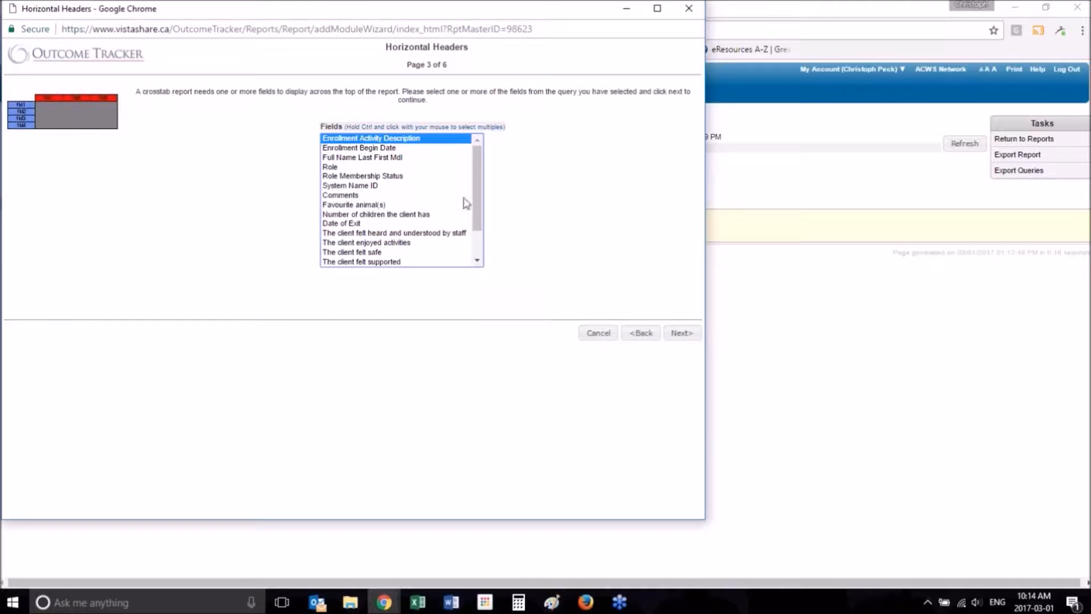
pyautogui.scroll(-1, 479, 229)
pyautogui.moveTo(479, 229); pyautogui.dragTo(467, 90)
pyautogui.click(369, 149)
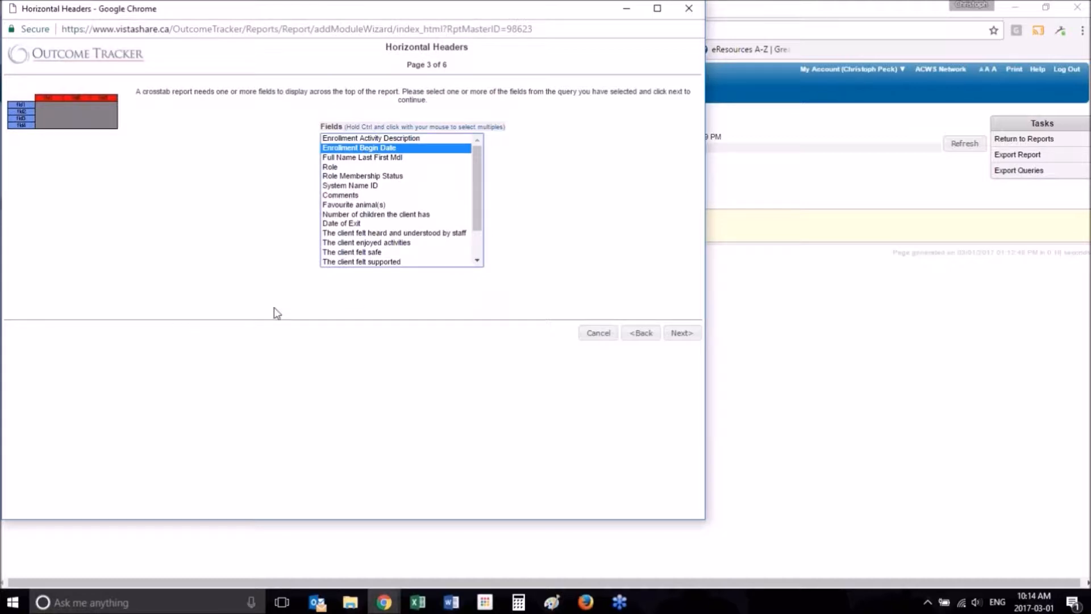
pyautogui.click(350, 206)
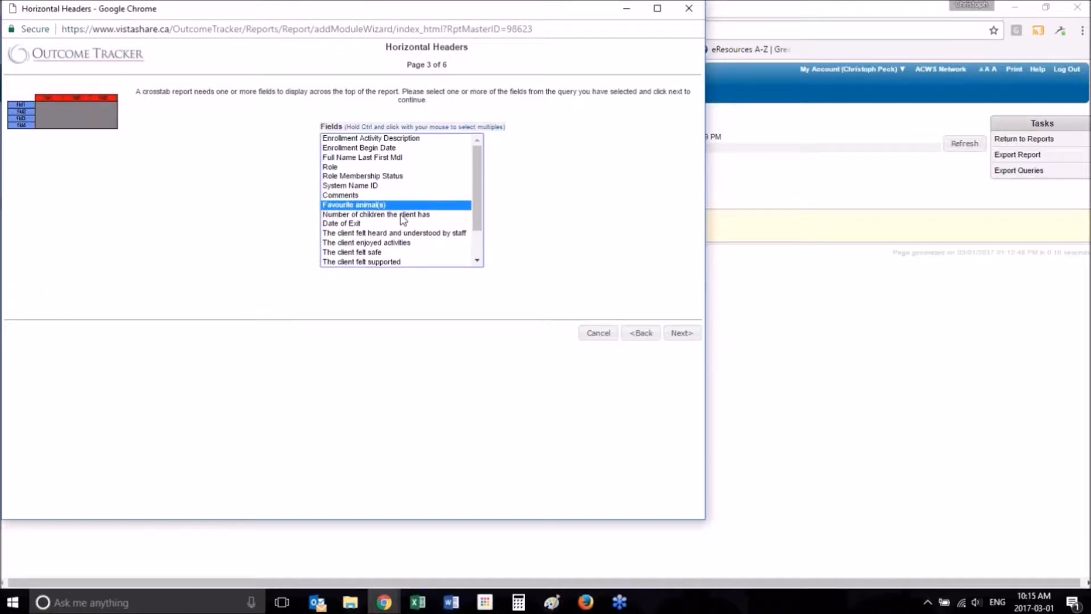
pyautogui.scroll(-2, 403, 219)
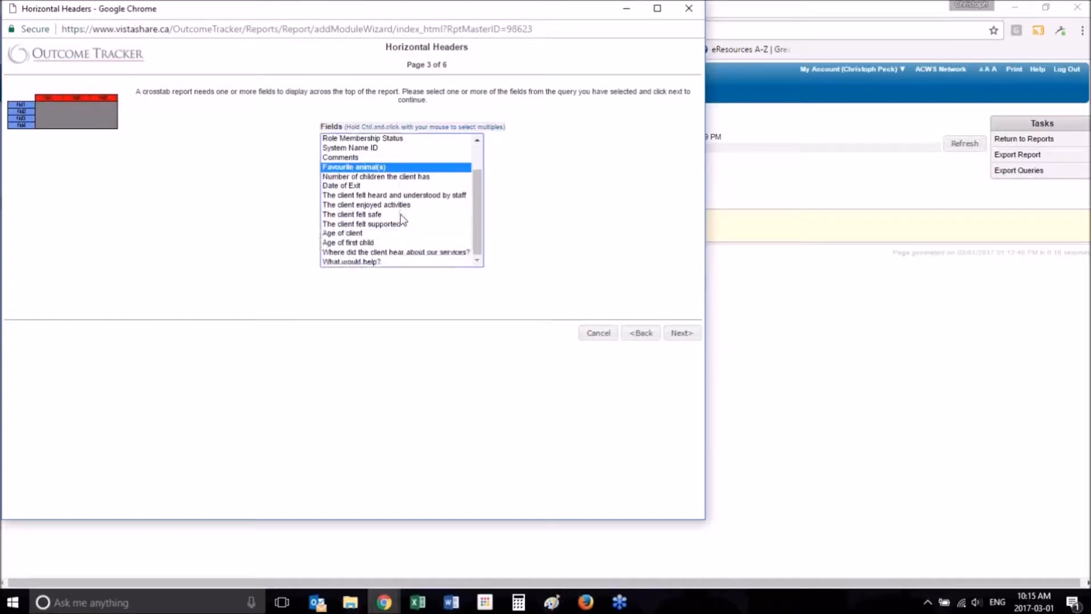
pyautogui.click(353, 234)
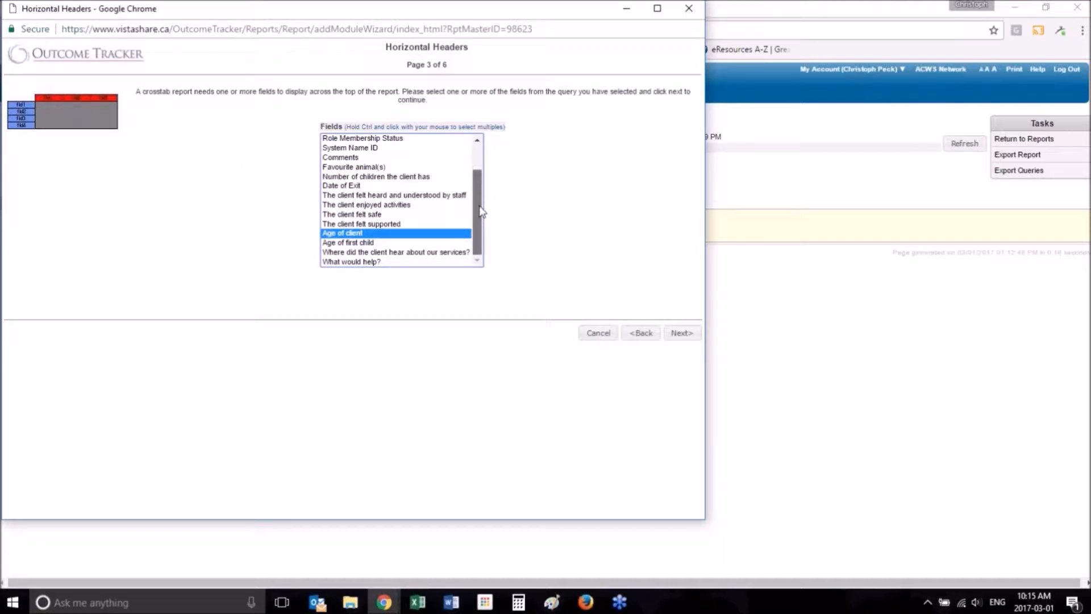
pyautogui.scroll(2, 476, 216)
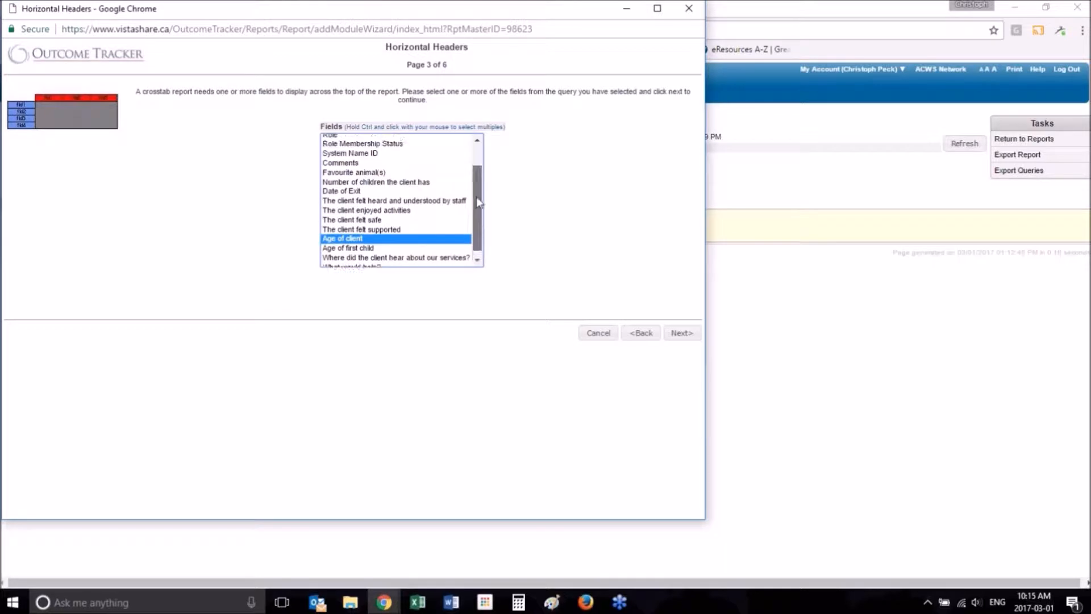
# Step: Use Enrollment Activity Description as the crosstab's horizontal header and continue to the vertical headers
pyautogui.click(415, 139)
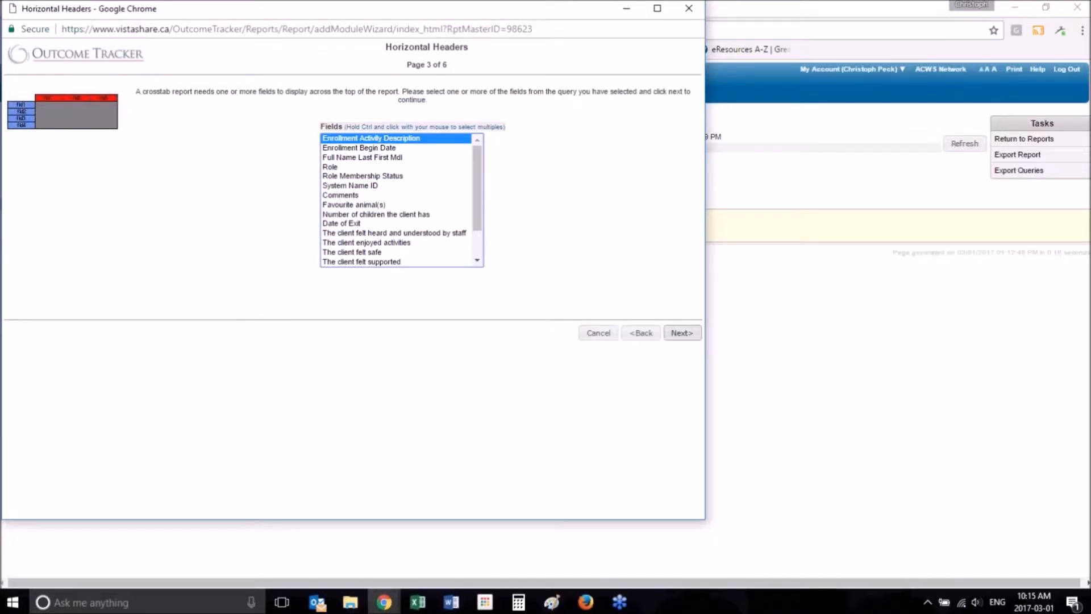
pyautogui.click(692, 335)
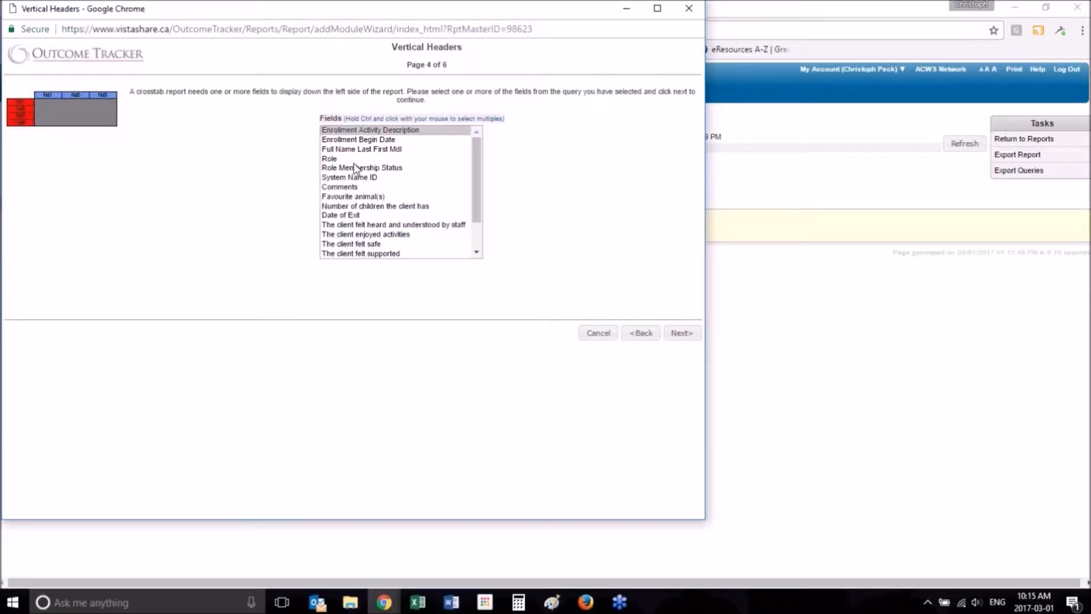
# Step: Select all fields from "Favourite animal(s)" through "What would help?" as the crosstab's vertical headers
pyautogui.click(367, 198)
pyautogui.keyDown('ctrl'); pyautogui.click(369, 207); pyautogui.keyUp('ctrl')
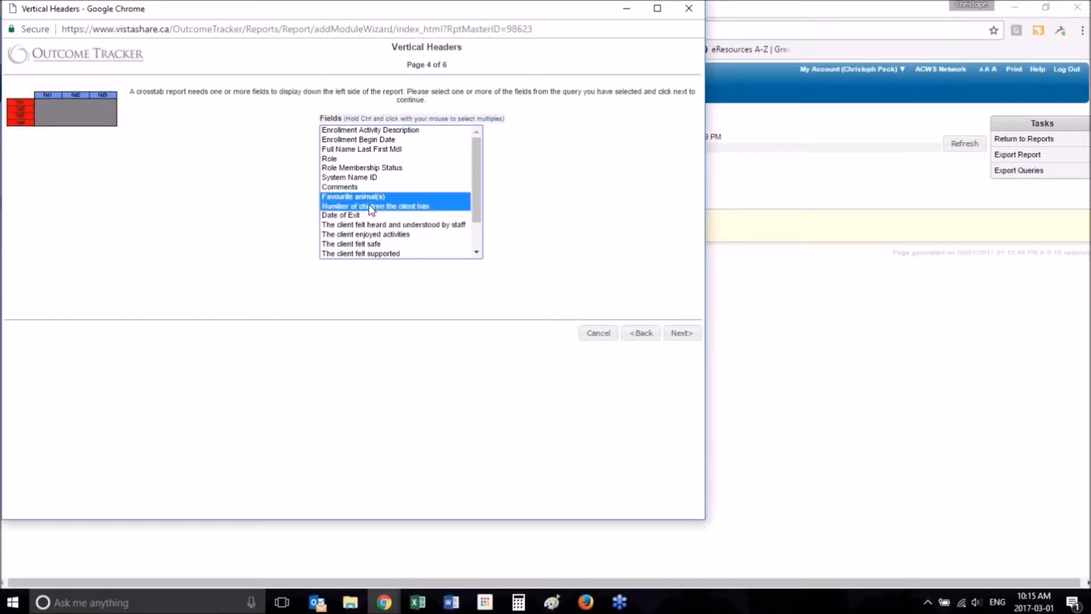
pyautogui.keyDown('ctrl'); pyautogui.click(345, 216); pyautogui.keyUp('ctrl')
pyautogui.keyDown('ctrl'); pyautogui.click(347, 225); pyautogui.keyUp('ctrl')
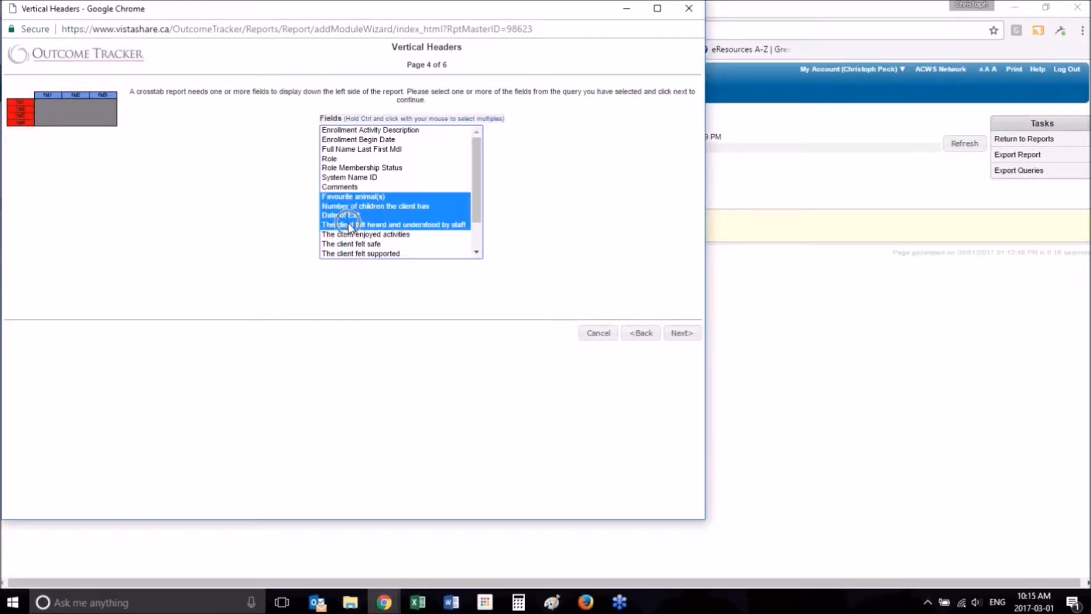
pyautogui.scroll(-2, 350, 221)
pyautogui.keyDown('ctrl'); pyautogui.click(375, 197); pyautogui.keyUp('ctrl')
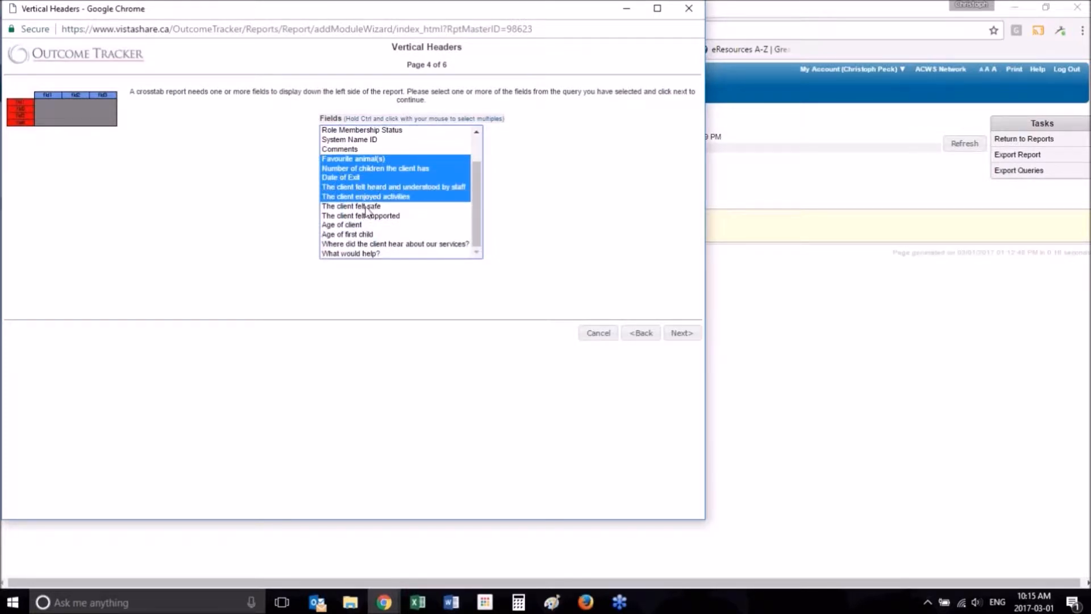
pyautogui.keyDown('ctrl'); pyautogui.click(370, 206); pyautogui.keyUp('ctrl')
pyautogui.keyDown('ctrl'); pyautogui.click(367, 216); pyautogui.keyUp('ctrl')
pyautogui.keyDown('ctrl'); pyautogui.click(347, 226); pyautogui.keyUp('ctrl')
pyautogui.keyDown('ctrl'); pyautogui.click(348, 244); pyautogui.keyUp('ctrl')
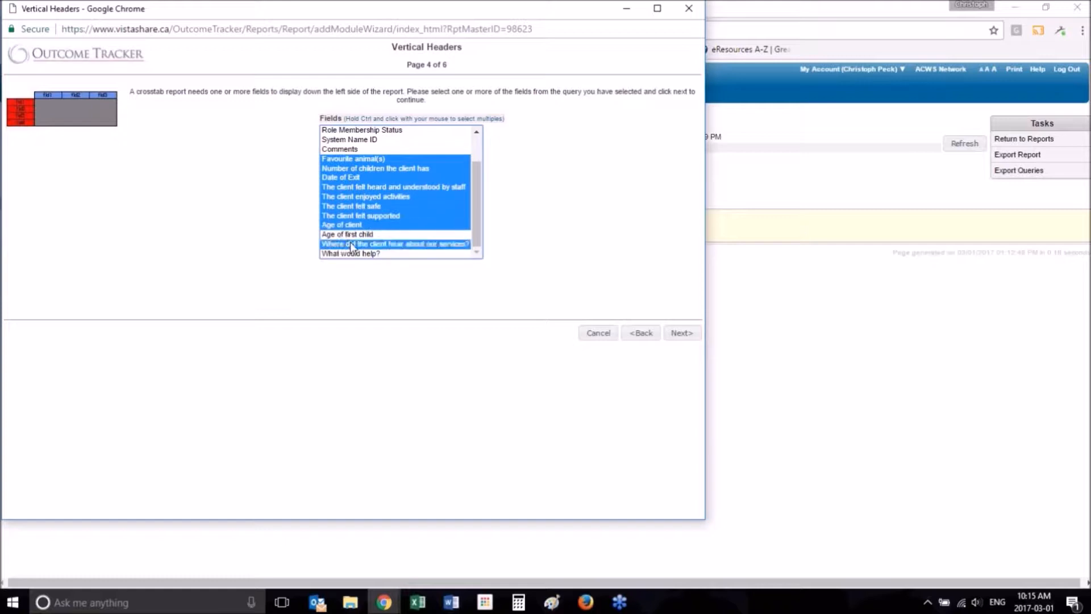
pyautogui.keyDown('ctrl'); pyautogui.click(355, 234); pyautogui.keyUp('ctrl')
pyautogui.keyDown('ctrl'); pyautogui.click(356, 253); pyautogui.keyUp('ctrl')
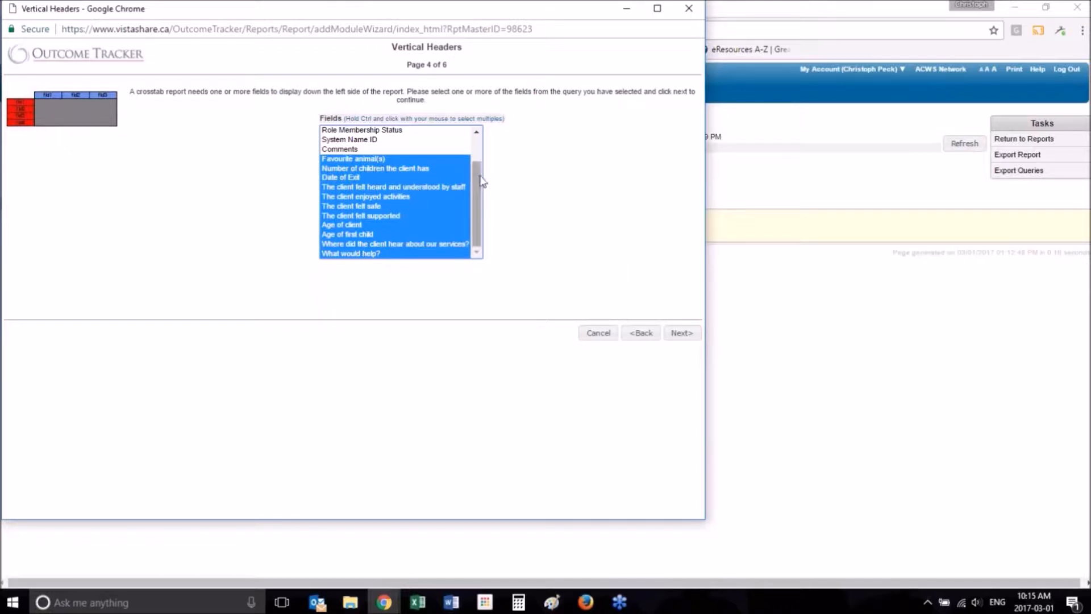
# Step: Exclude Date of Exit from the selected vertical headers and finish building the crosstab module
pyautogui.scroll(2, 366, 193)
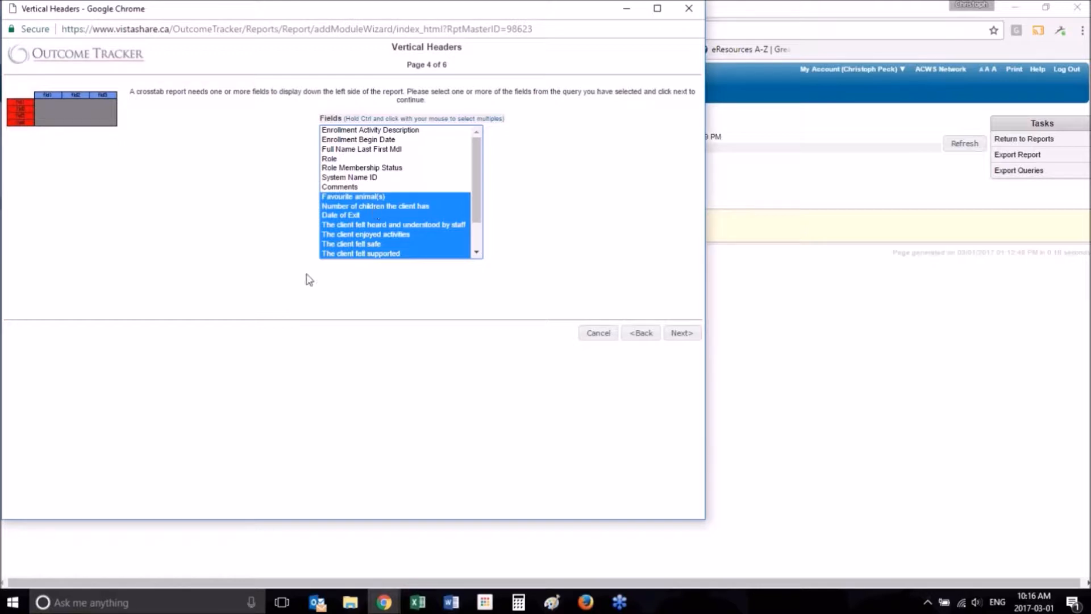
pyautogui.keyDown('ctrl'); pyautogui.click(339, 215); pyautogui.keyUp('ctrl')
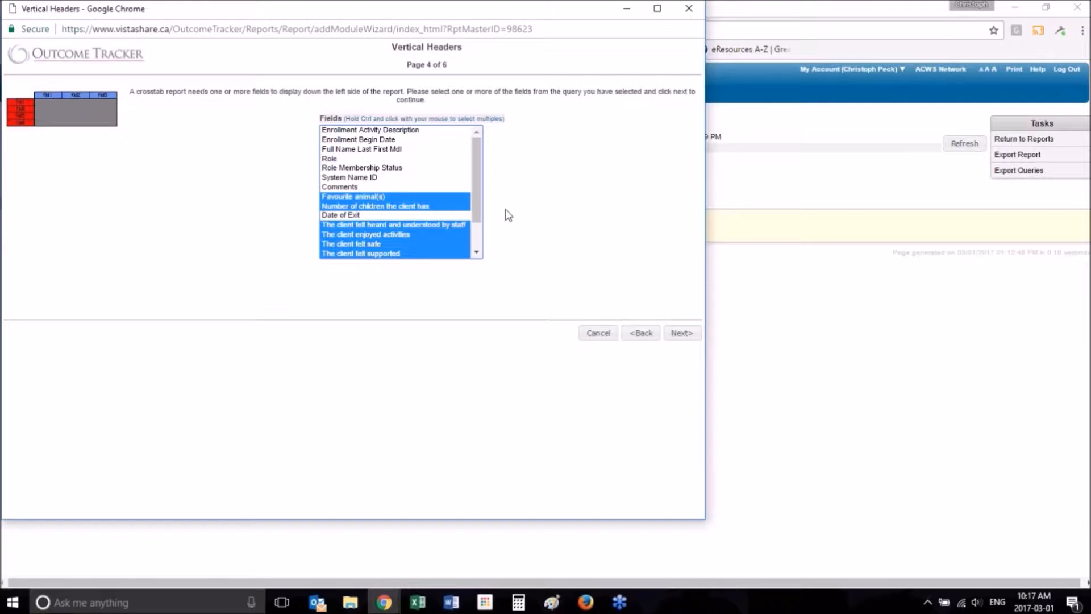
pyautogui.click(683, 341)
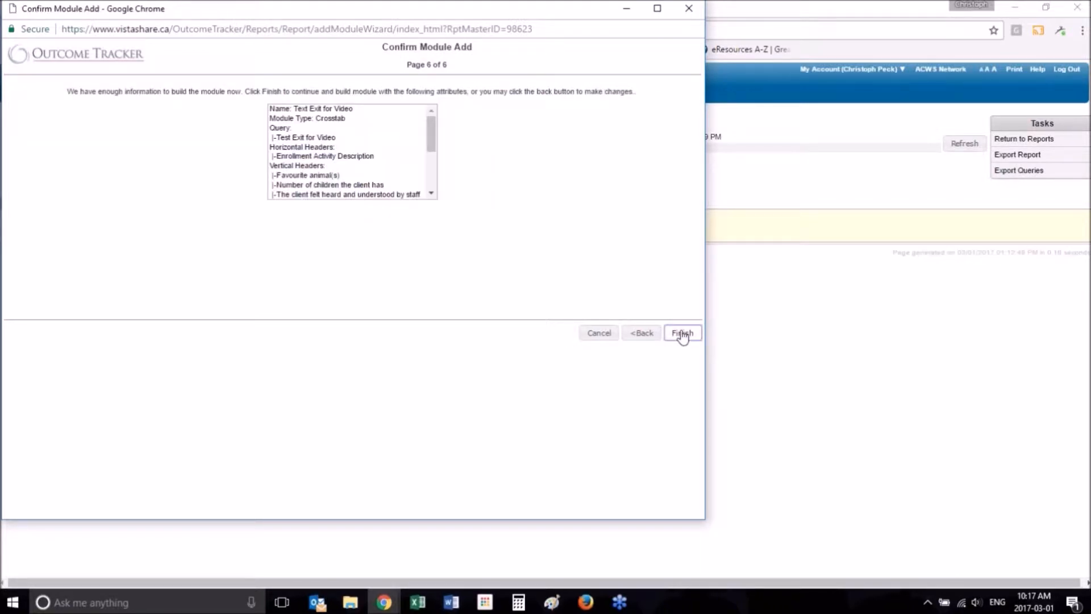
pyautogui.click(682, 335)
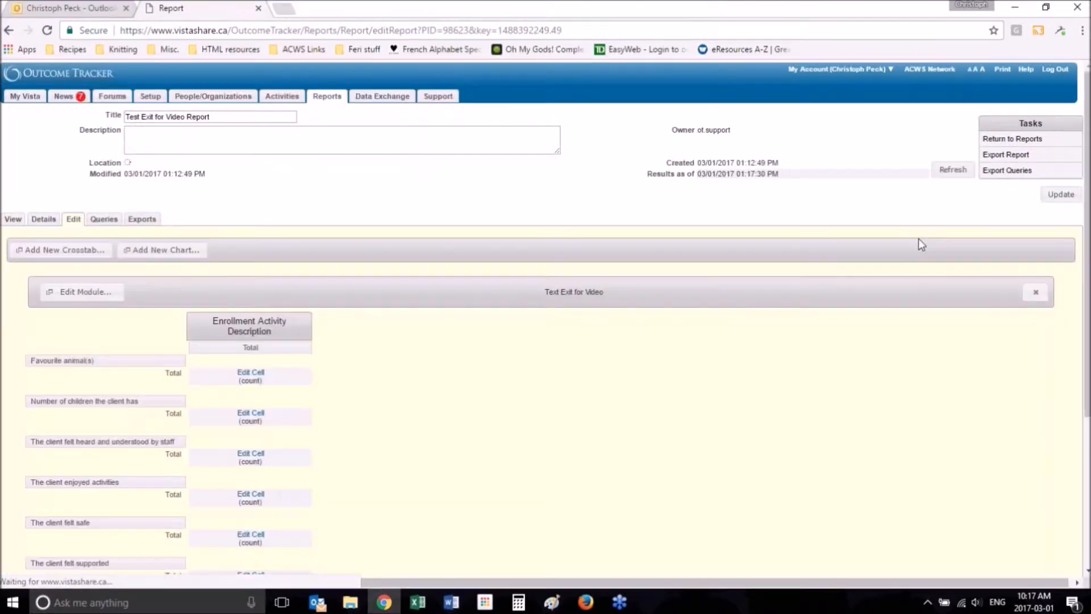
# Step: Open the report's results view and set the prompted Start Date to 01/01/2016
pyautogui.click(148, 251)
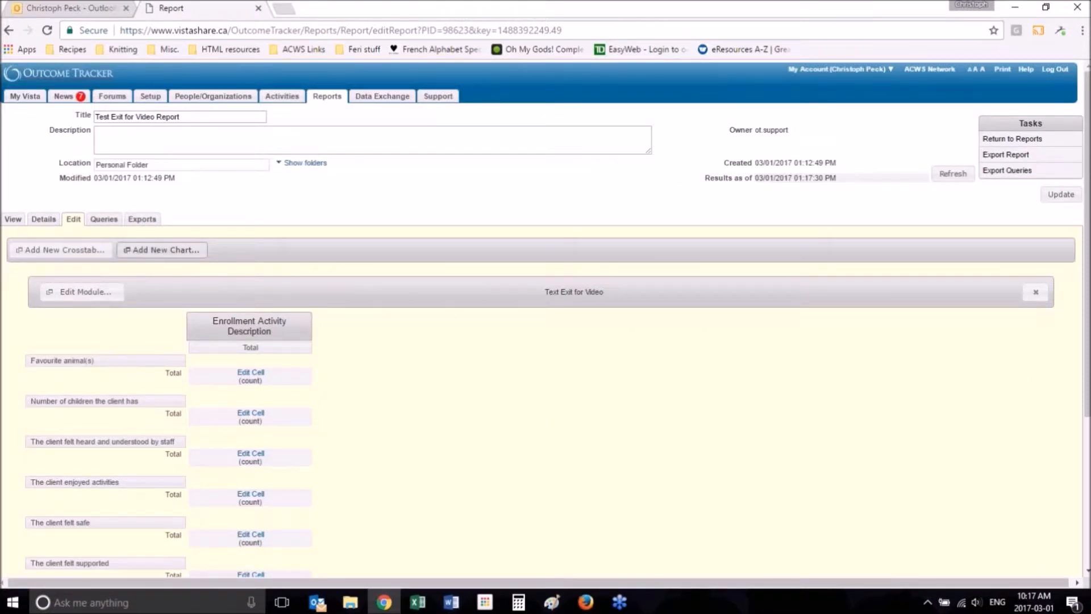
pyautogui.click(11, 220)
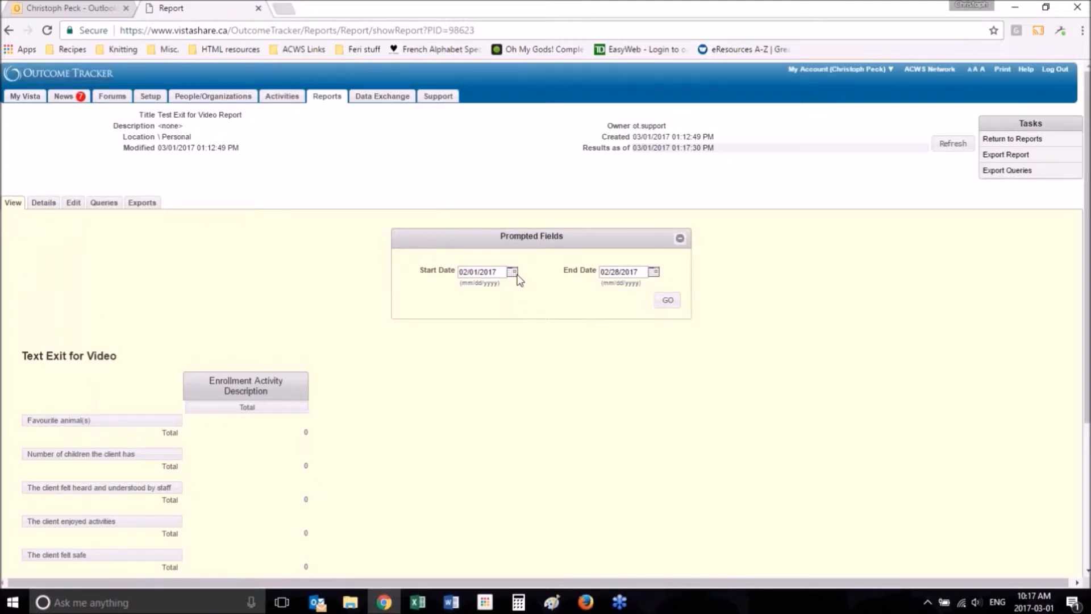
pyautogui.click(517, 274)
pyautogui.click(467, 289)
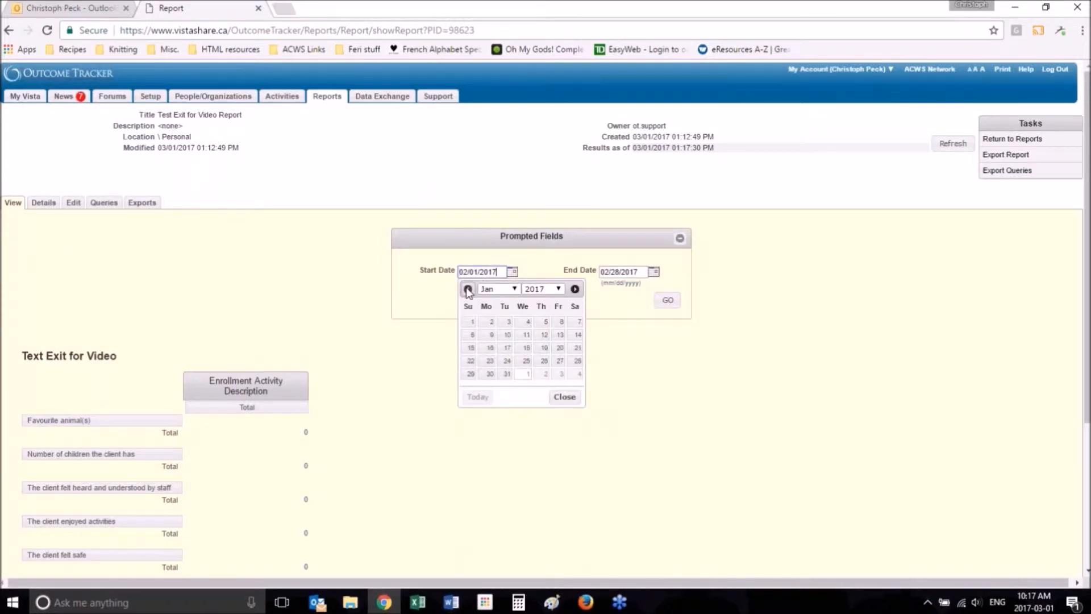
pyautogui.click(534, 290)
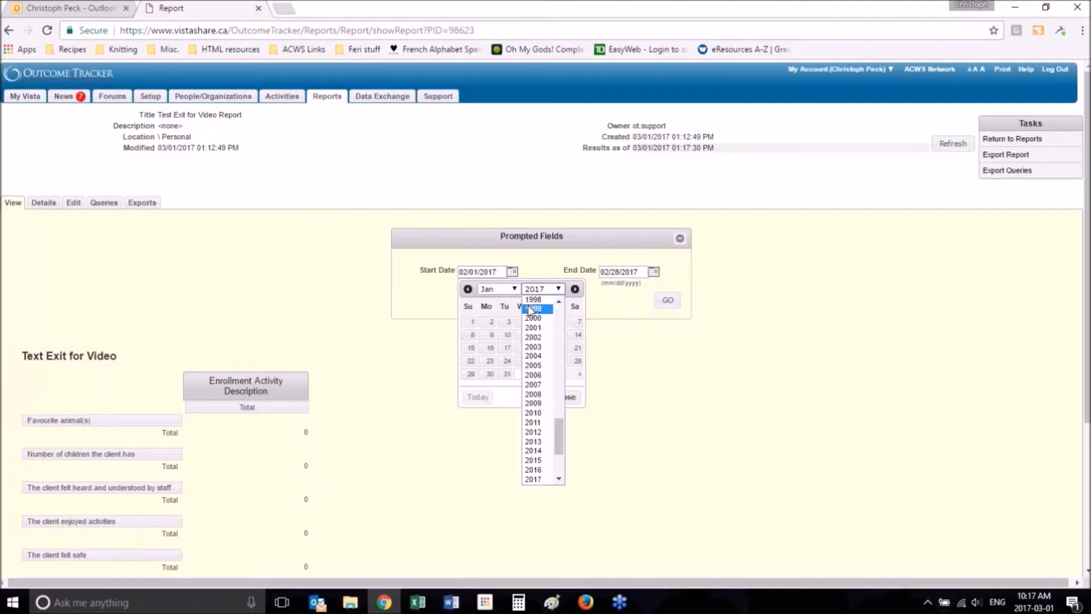
pyautogui.click(536, 470)
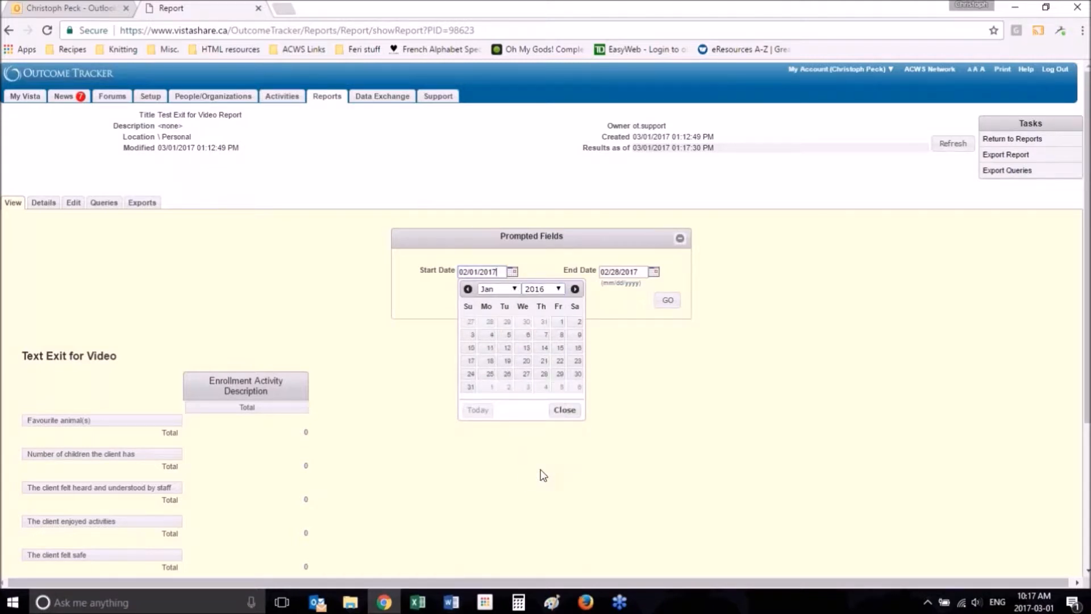
pyautogui.click(561, 322)
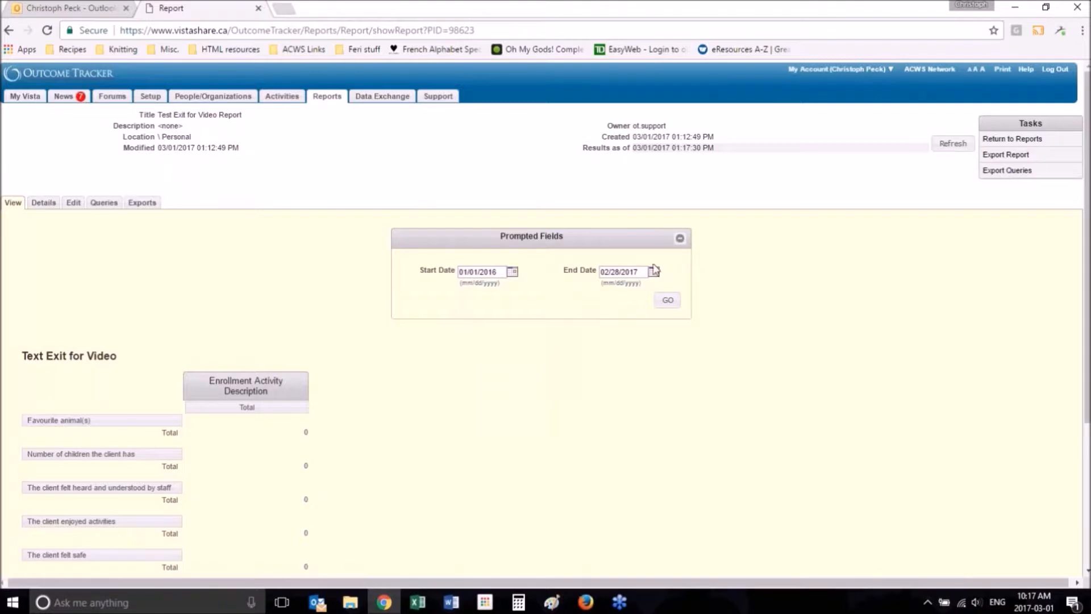
# Step: Set the prompted End Date to 12/31/2016 and run the report for that date range
pyautogui.click(654, 271)
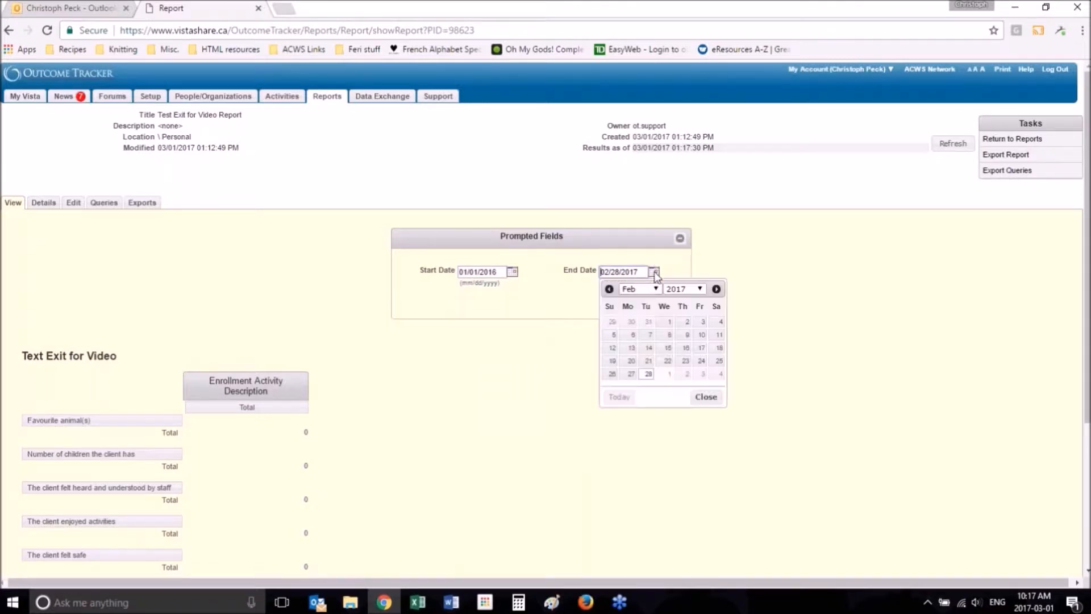
pyautogui.click(607, 290)
pyautogui.click(607, 290)
pyautogui.click(719, 361)
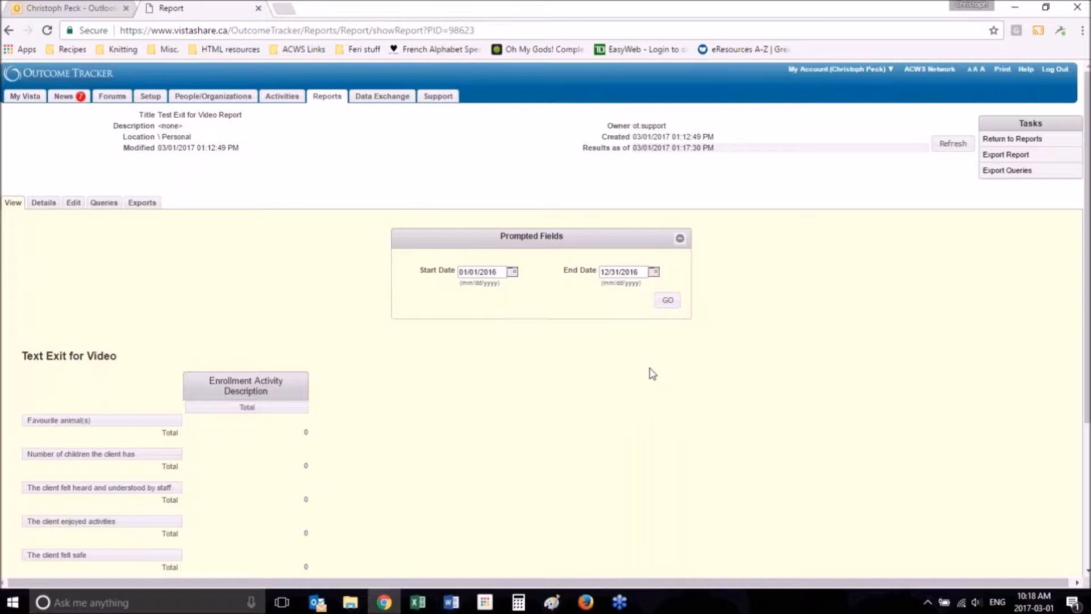
pyautogui.click(667, 300)
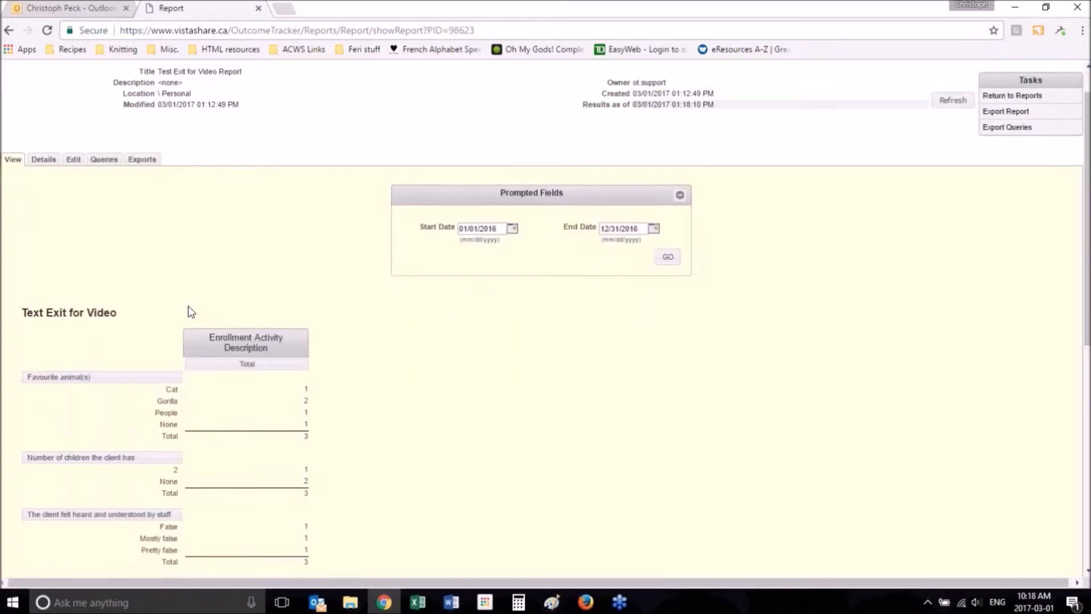
# Step: Review the crosstab results for all sections from "Favourite animal(s)" through "What would help?"
pyautogui.scroll(-4, 189, 306)
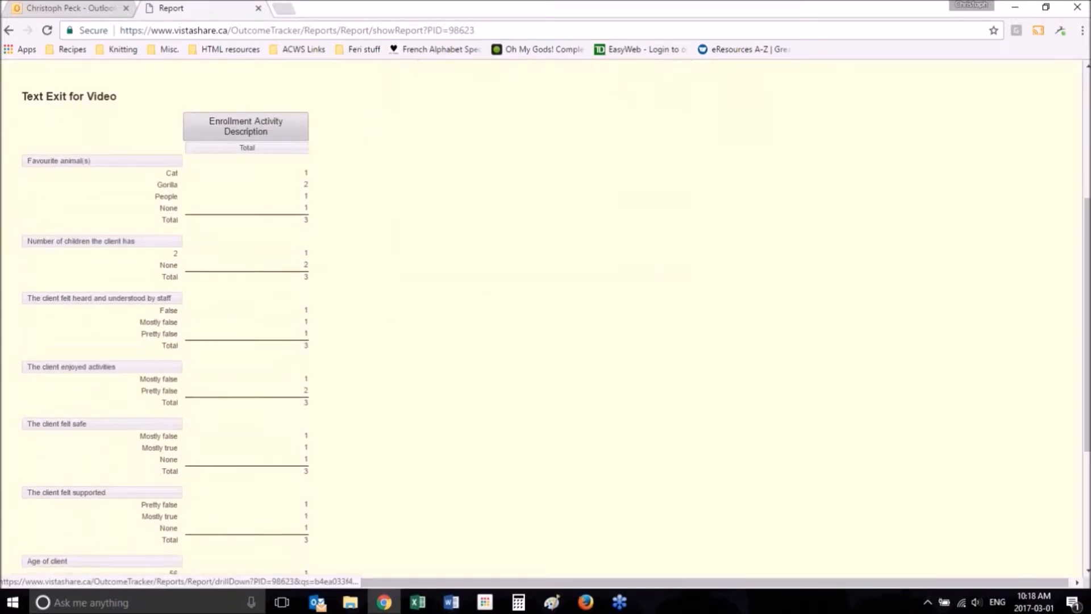
pyautogui.scroll(-4, 189, 306)
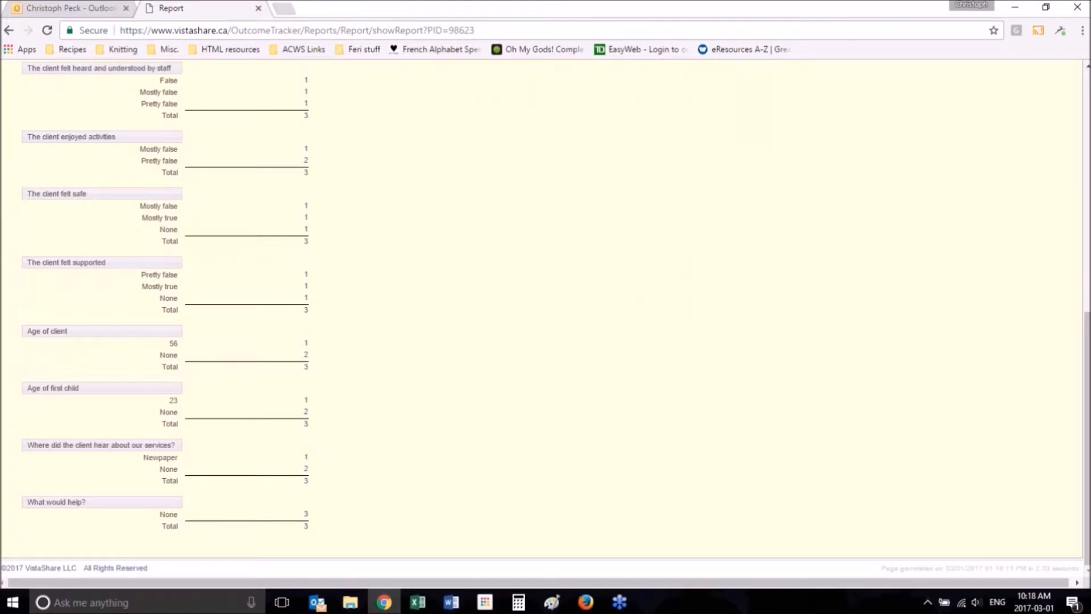
pyautogui.scroll(1, 546, 307)
pyautogui.scroll(2, 546, 307)
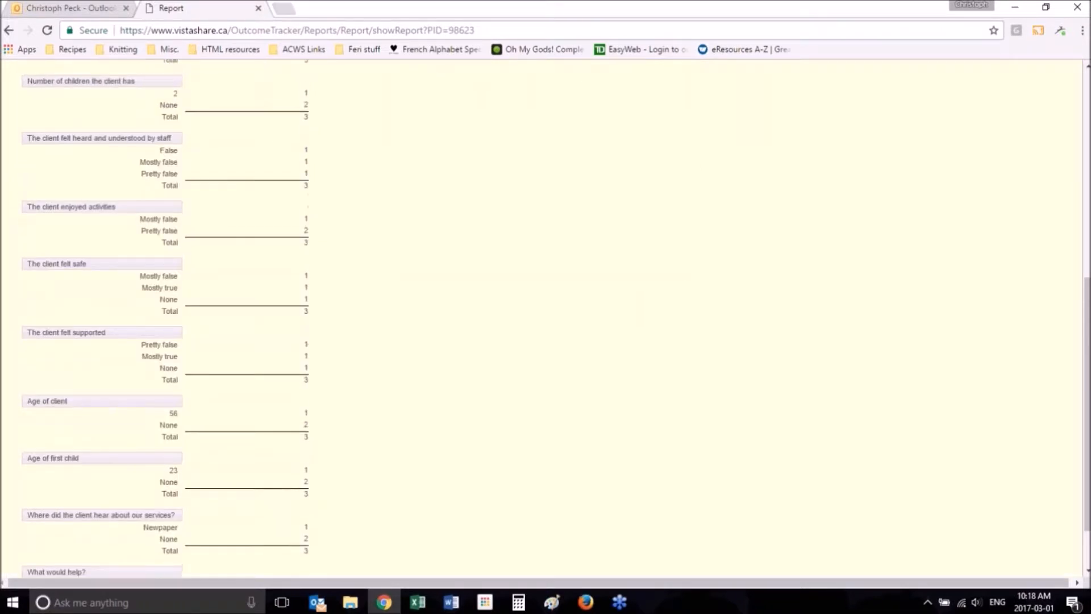
pyautogui.scroll(5, 545, 306)
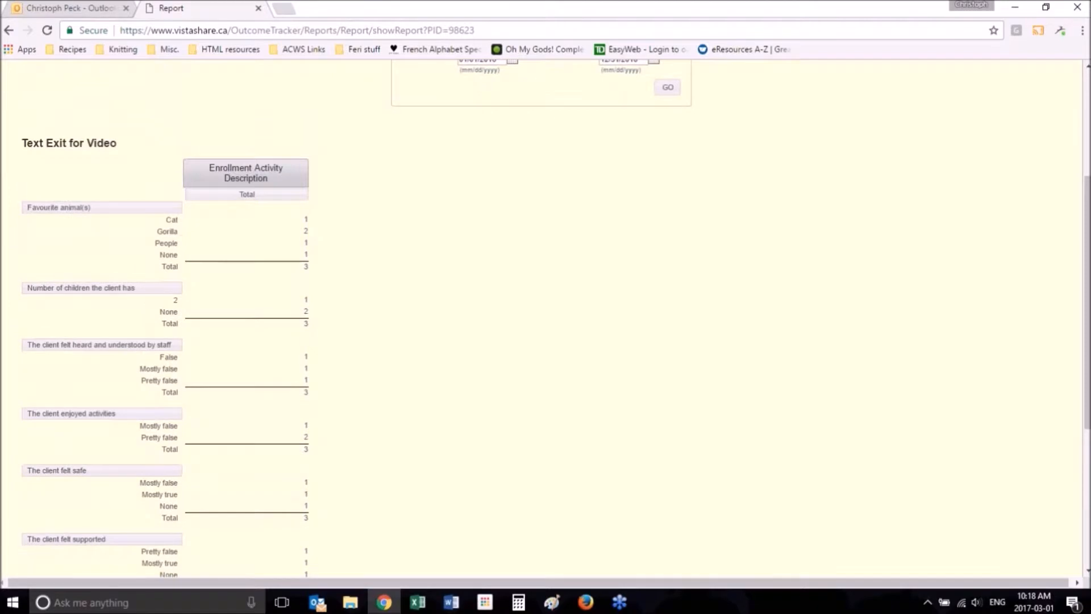
pyautogui.scroll(1, 545, 307)
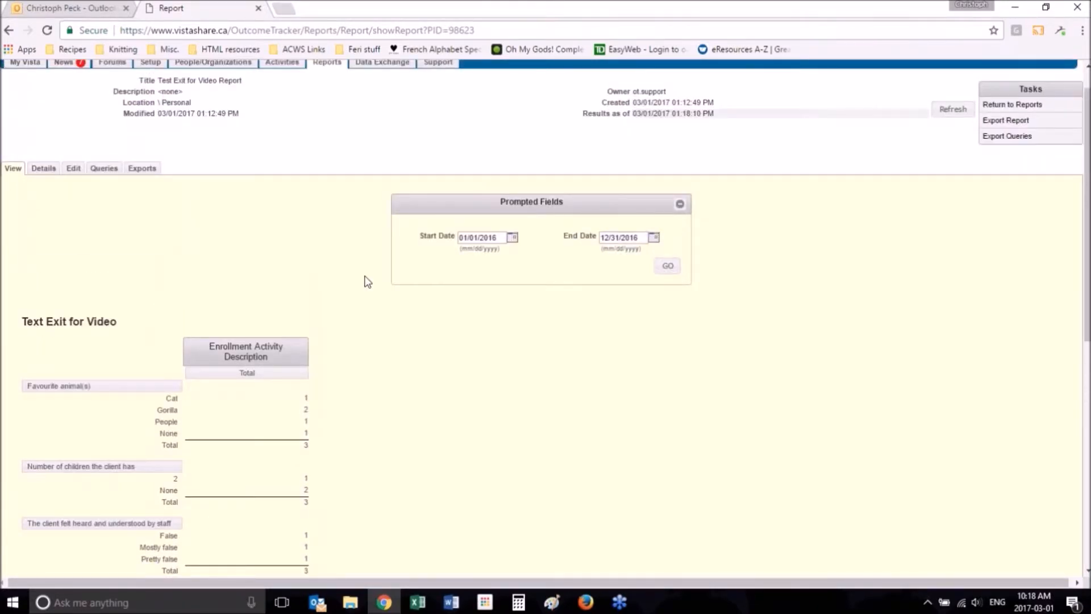
pyautogui.scroll(1, 367, 282)
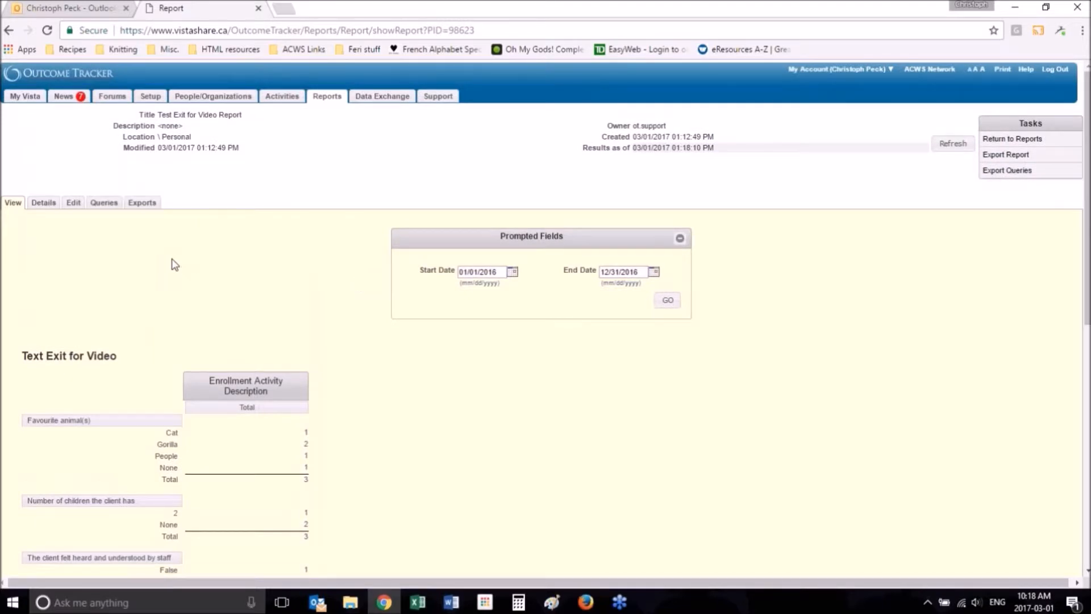
# Step: Look over the crosstab module's editing layout and return to the report's results for comparison
pyautogui.click(74, 203)
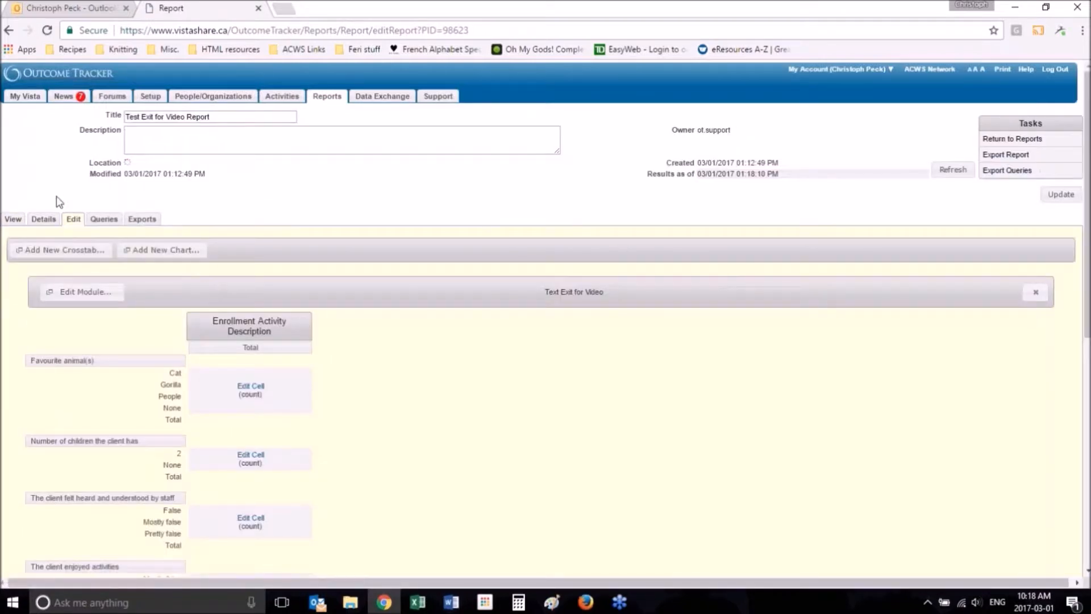
pyautogui.click(74, 220)
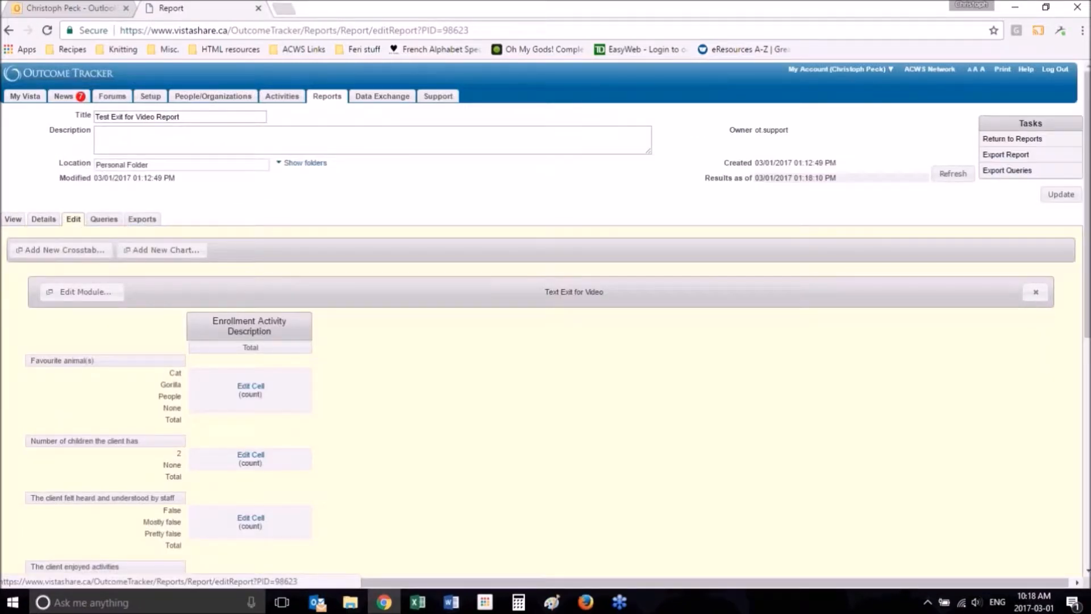
pyautogui.scroll(-3, 351, 369)
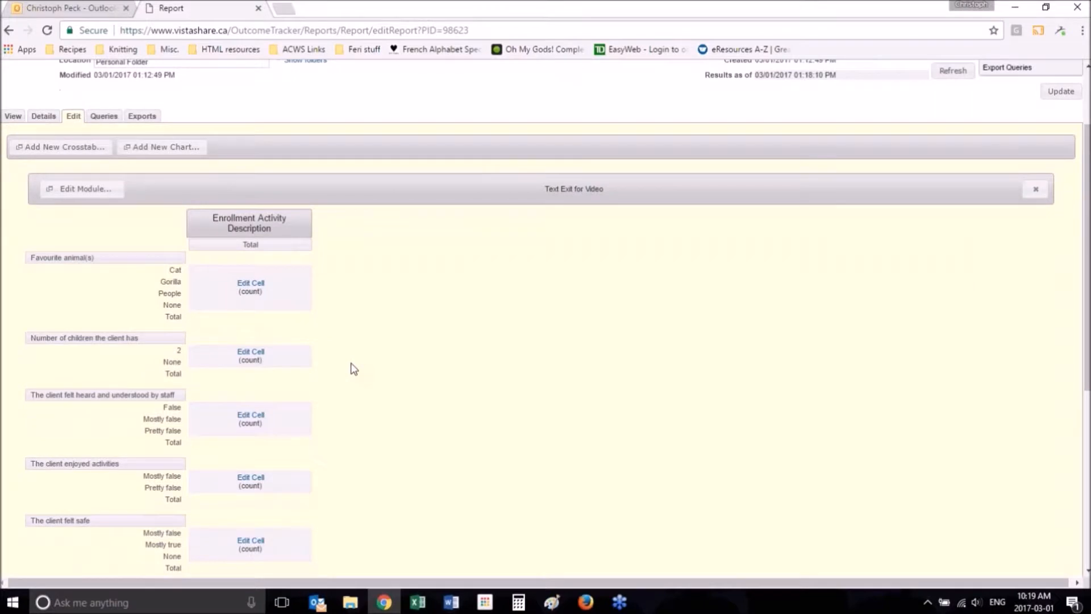
pyautogui.scroll(2, 354, 368)
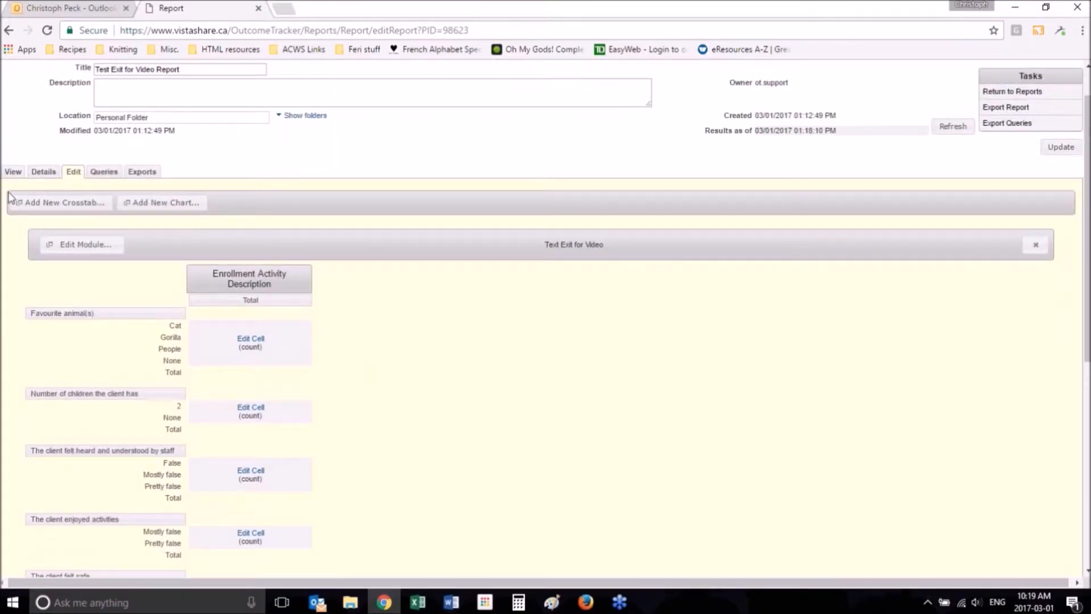
pyautogui.click(12, 171)
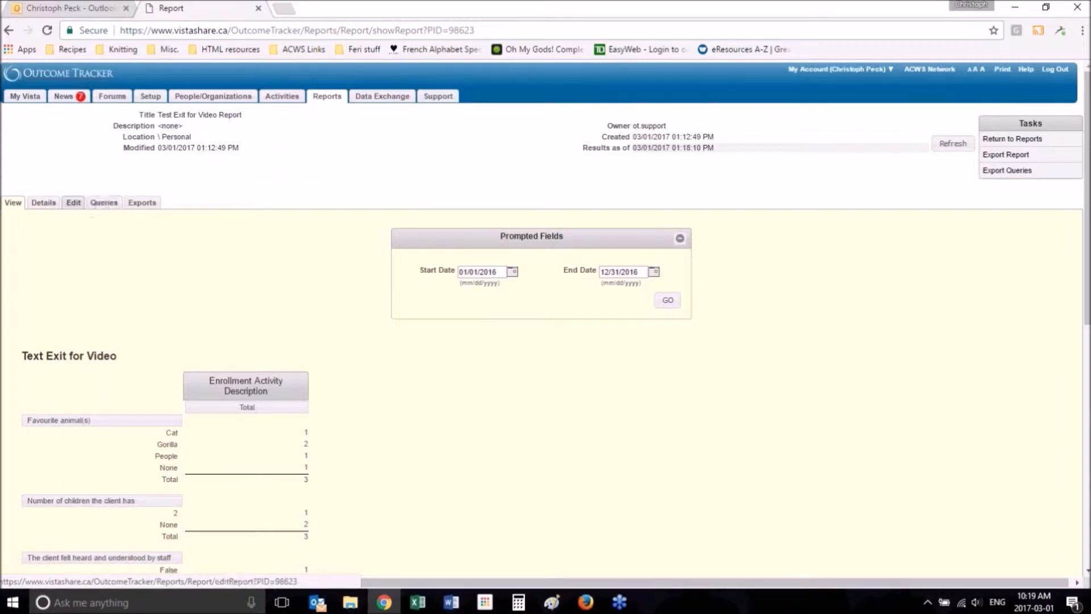
# Step: Open the "Favourite animal(s)" cell of the crosstab for editing and add a %Col Count operation to it
pyautogui.click(74, 203)
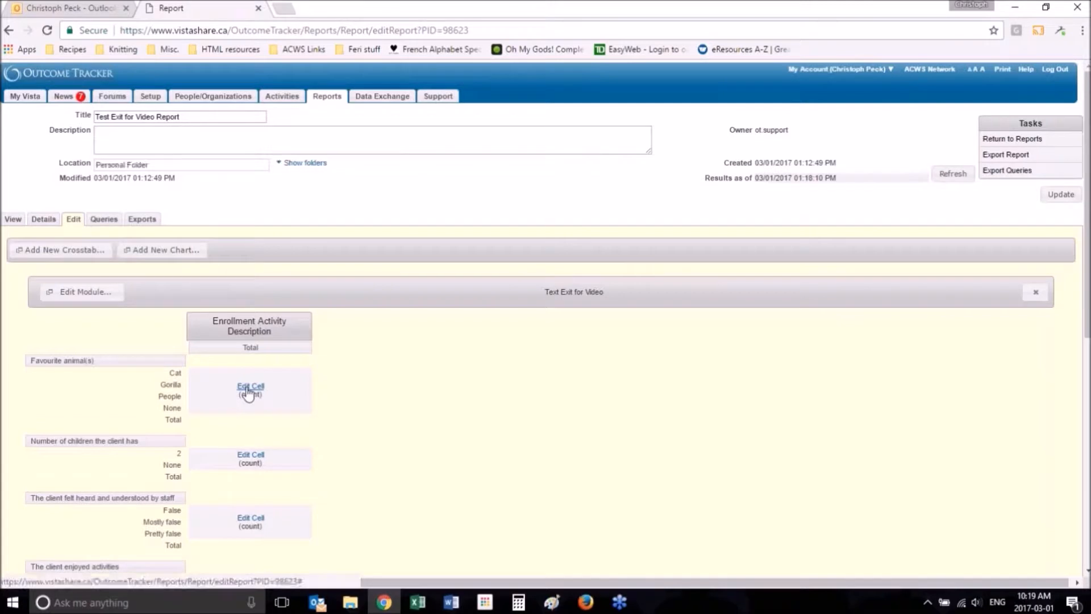
pyautogui.click(248, 390)
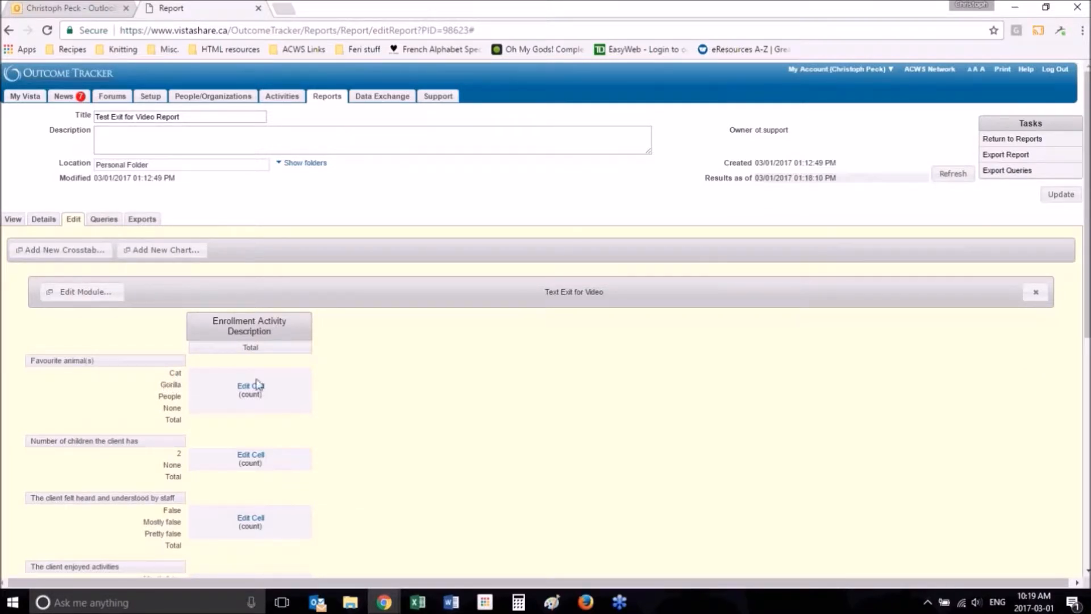
pyautogui.moveTo(393, 609)
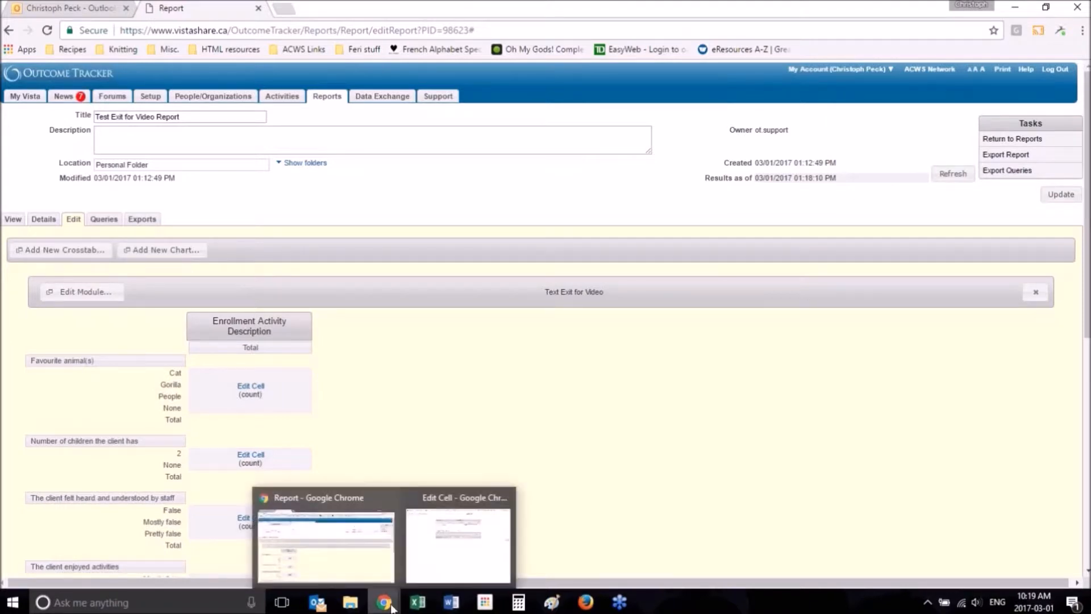
pyautogui.click(463, 555)
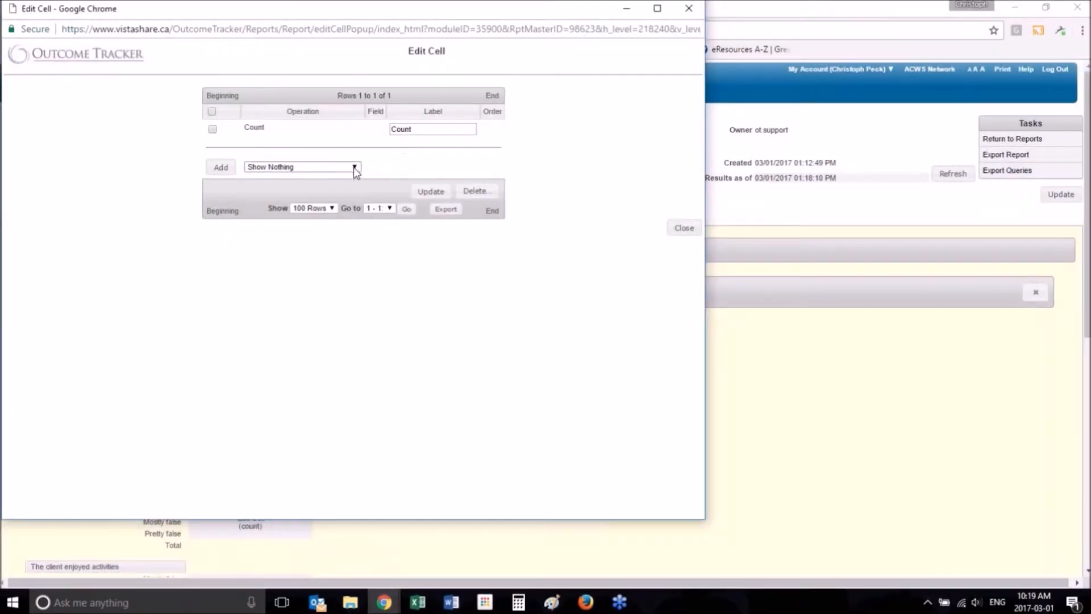
pyautogui.click(354, 167)
pyautogui.click(286, 268)
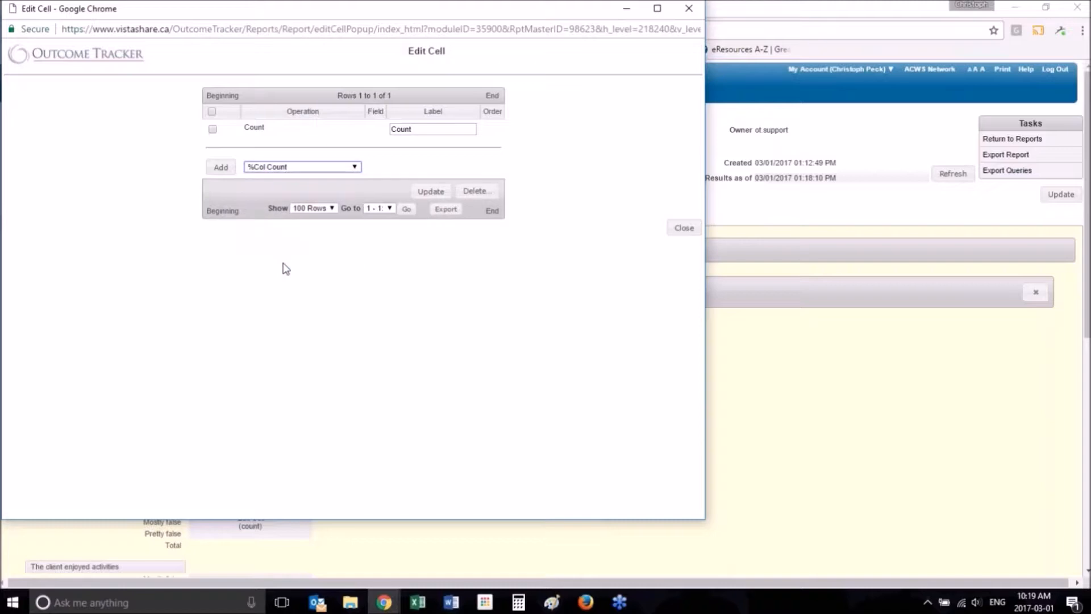
pyautogui.click(222, 168)
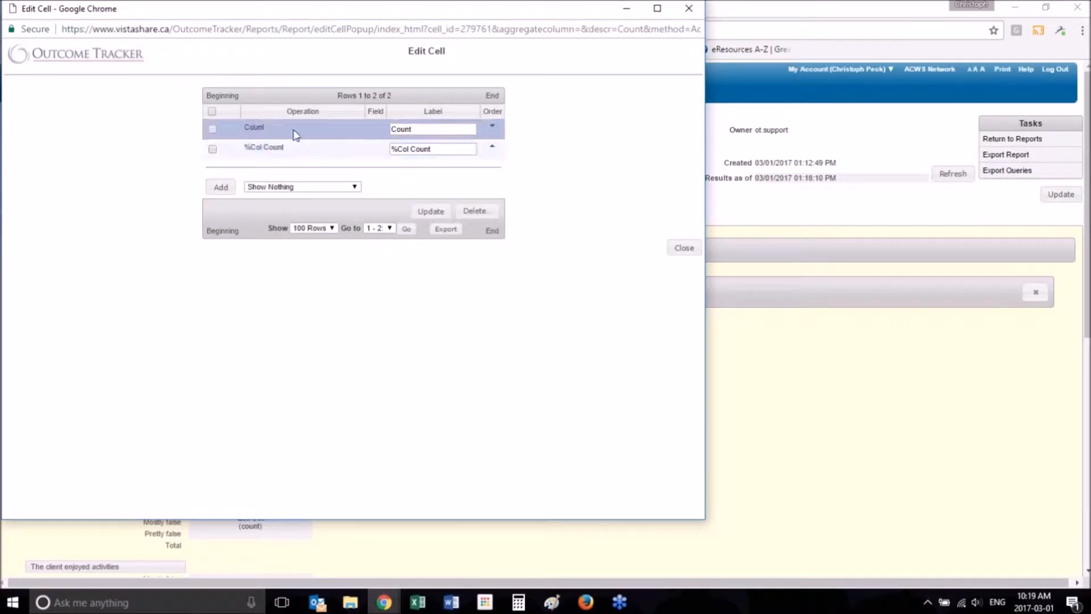
# Step: Relabel the Count operation "# of Clients" and %Col Count "% of Clients", save the labels and close the cell editor
pyautogui.click(212, 129)
pyautogui.click(213, 130)
pyautogui.moveTo(420, 130); pyautogui.dragTo(316, 119)
pyautogui.write('# of Clients')
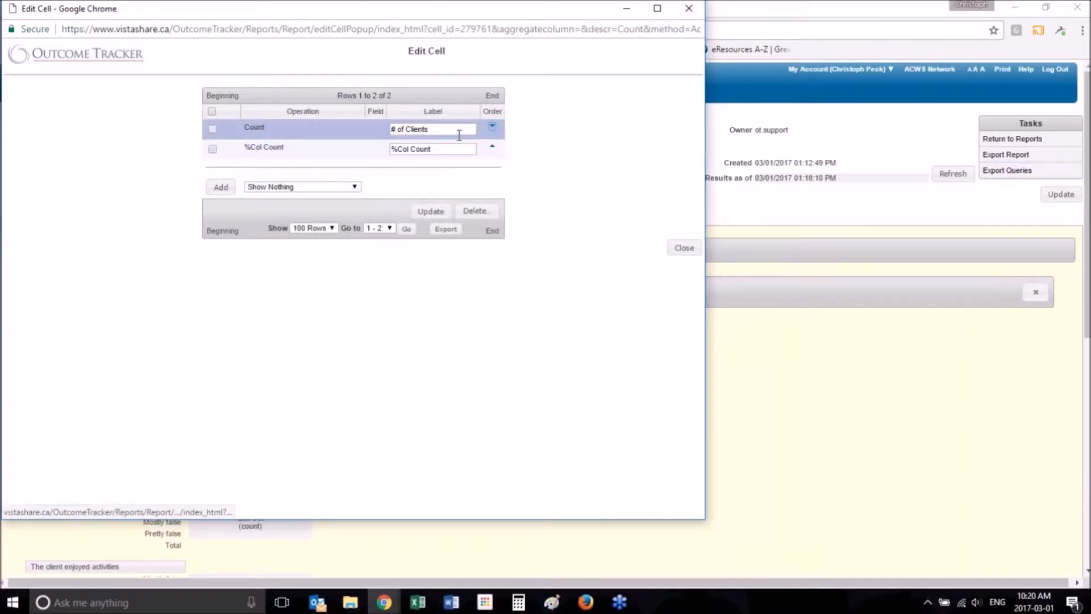
pyautogui.press('Tab')
pyautogui.write('% of C')
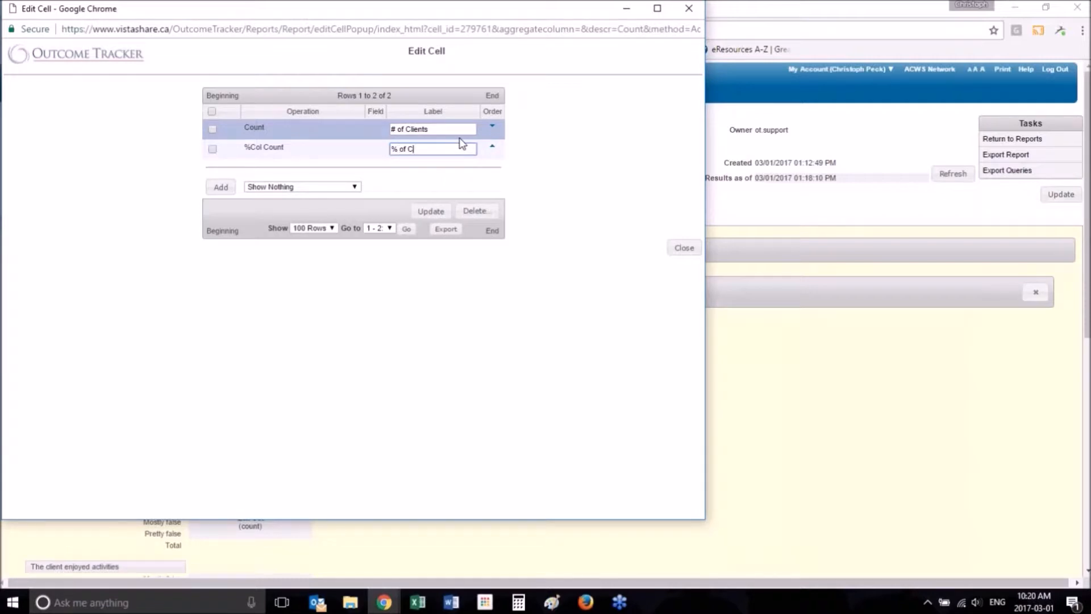
pyautogui.press('Return')
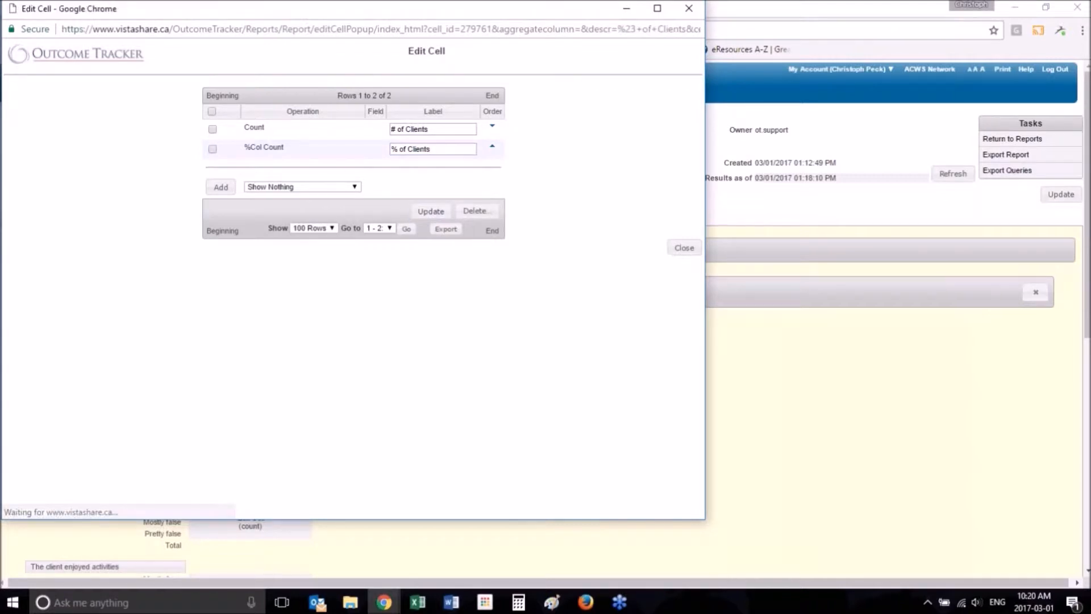
pyautogui.click(685, 247)
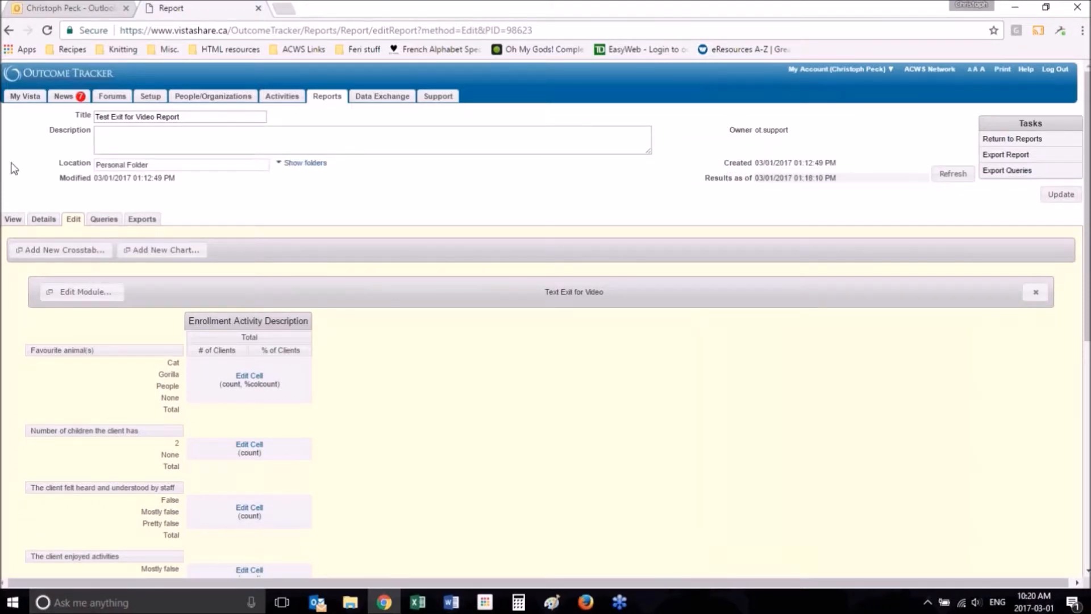
# Step: View the report results and compare the "Favourite animal(s)" client counts and percentages with the other sections
pyautogui.click(13, 219)
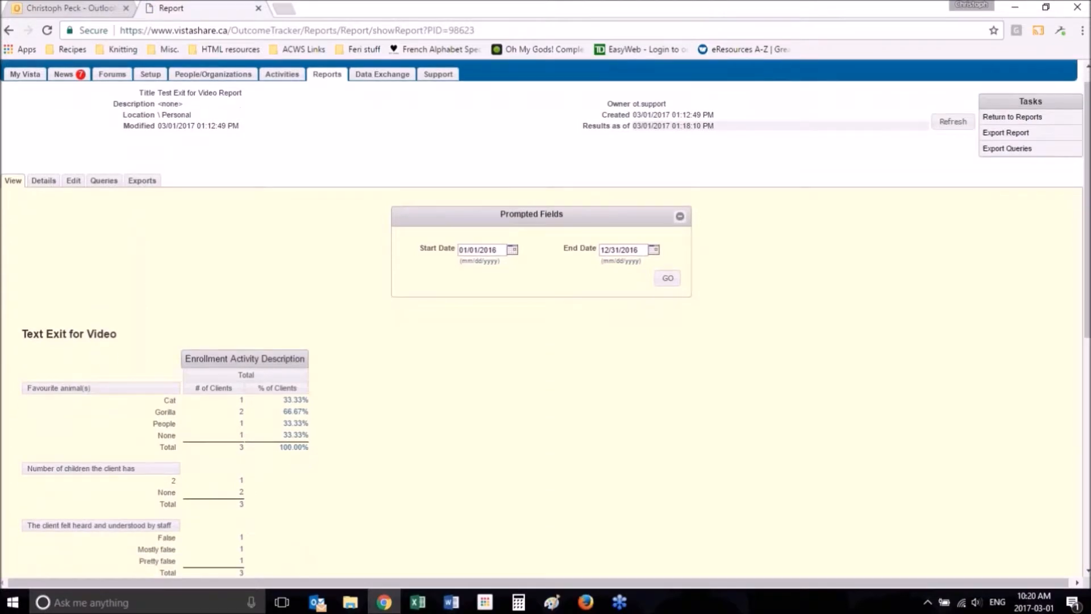
pyautogui.scroll(-1, 260, 407)
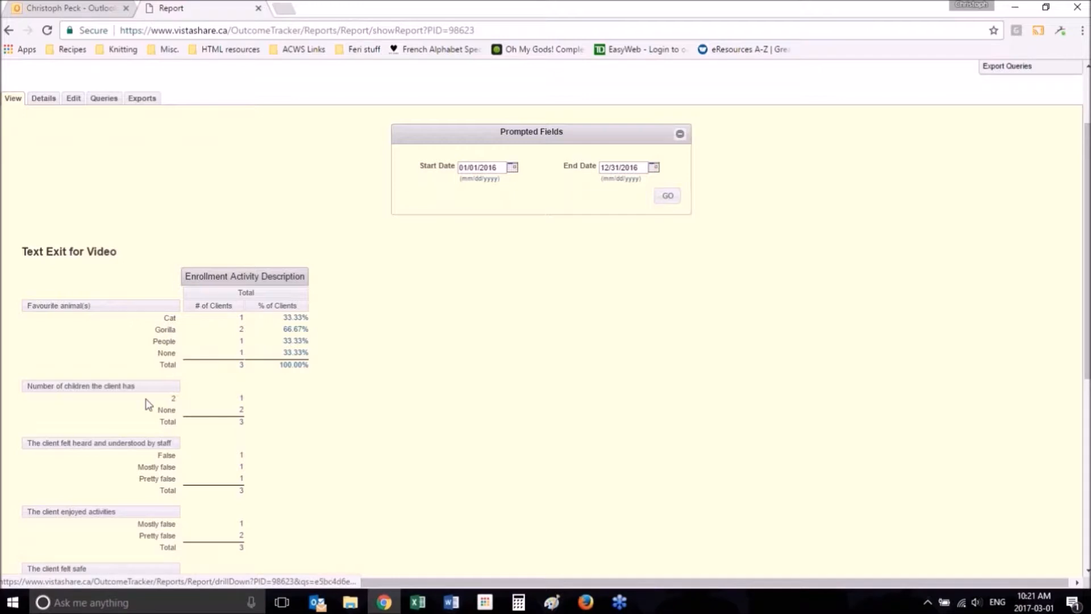
pyautogui.scroll(2, 127, 251)
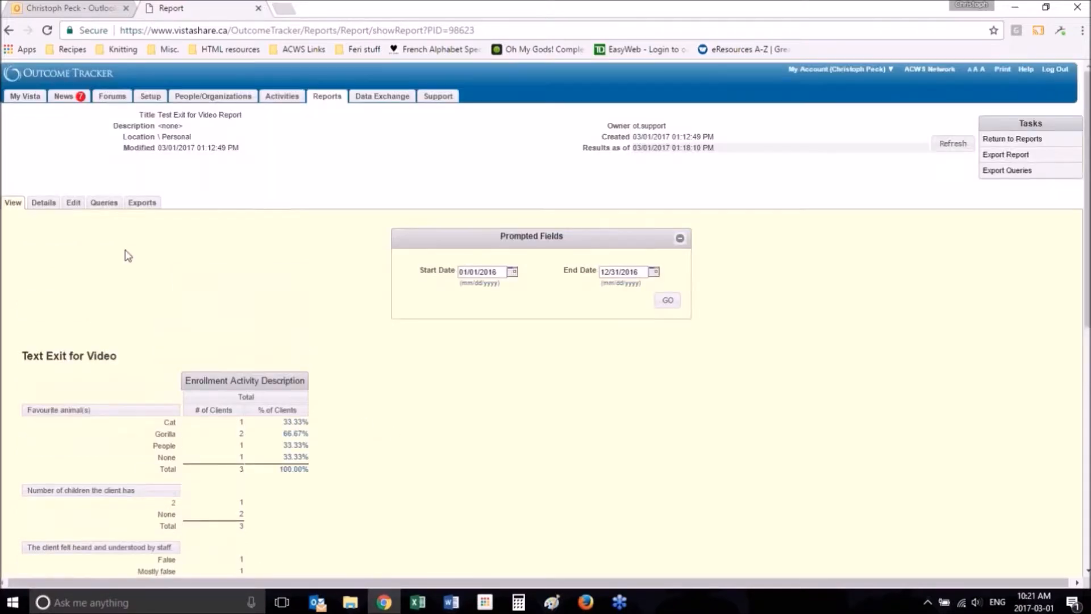
pyautogui.scroll(-2, 211, 398)
pyautogui.scroll(-2, 212, 403)
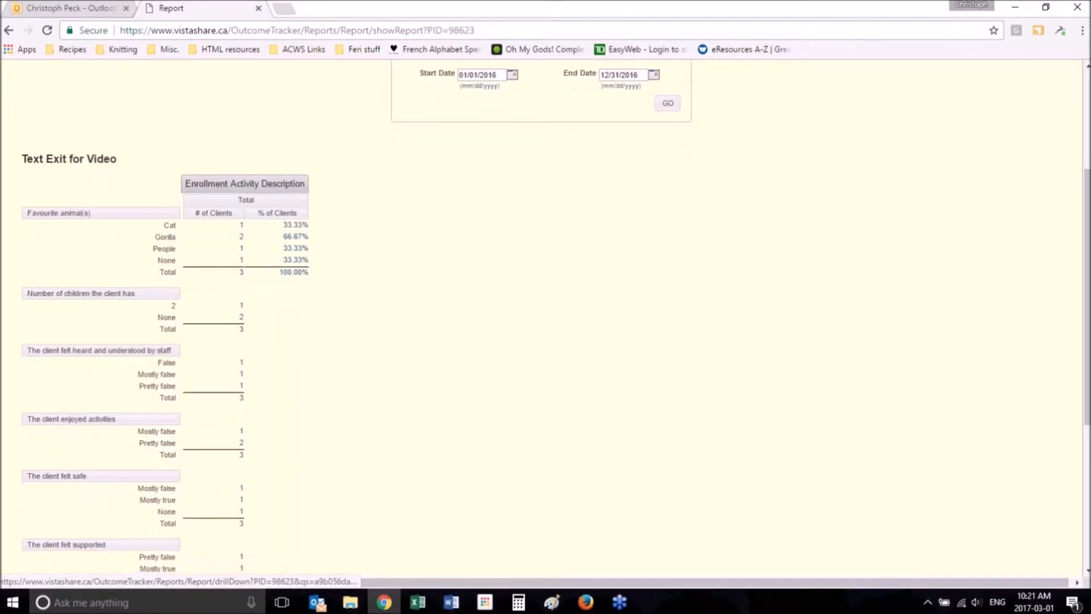
pyautogui.scroll(-1, 212, 398)
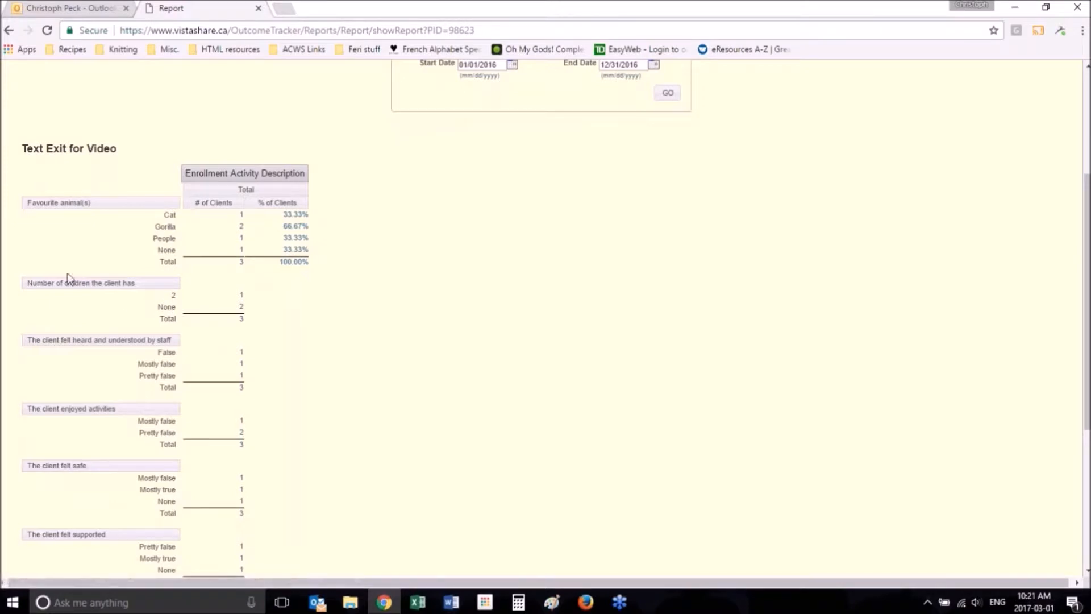
# Step: Return to the report's editing layout and add a Sum operation to the "Number of children the client has" cell
pyautogui.moveTo(33, 284); pyautogui.dragTo(121, 301)
pyautogui.click(121, 300)
pyautogui.scroll(2, 121, 285)
pyautogui.click(74, 141)
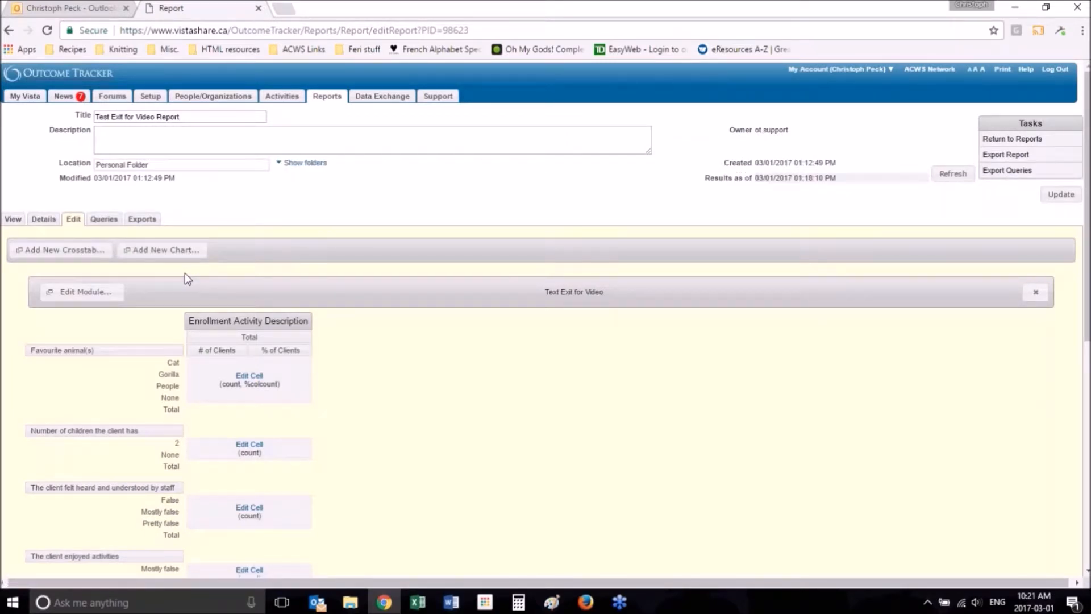
pyautogui.scroll(-1, 187, 279)
pyautogui.scroll(-3, 186, 273)
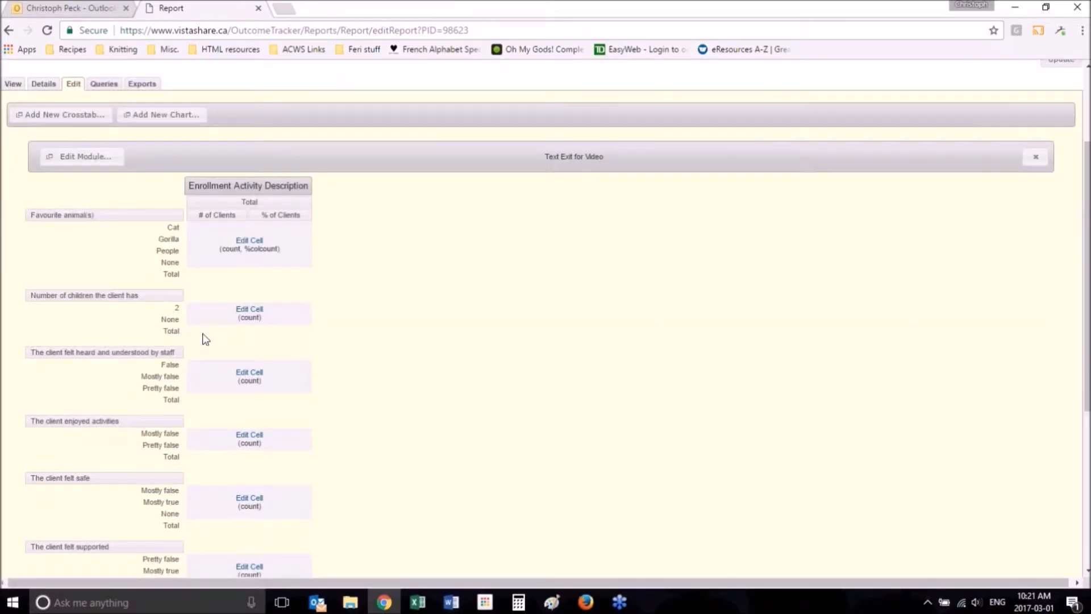
pyautogui.click(248, 310)
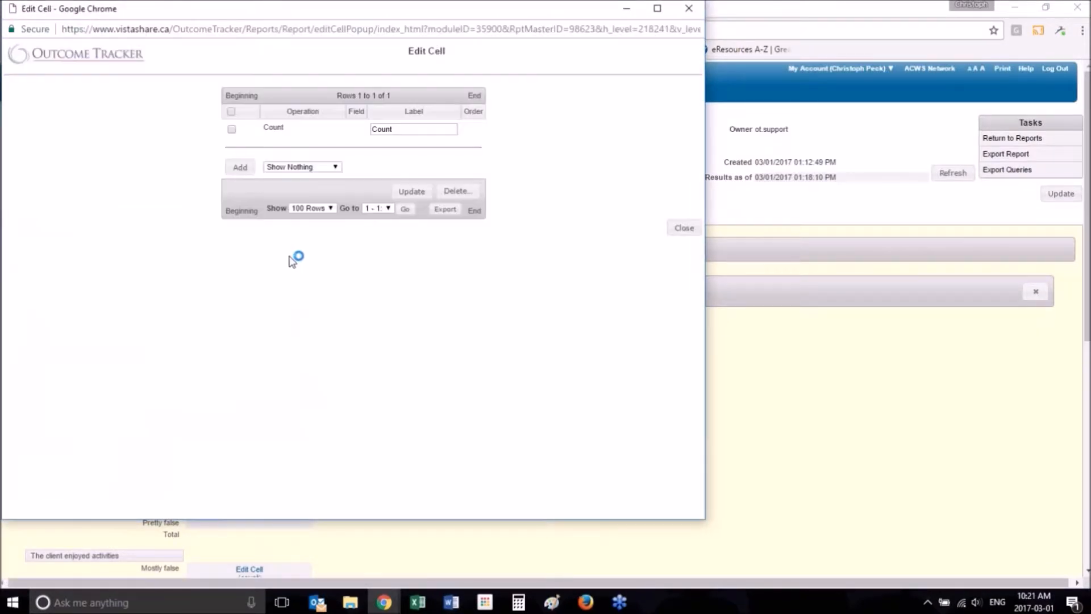
pyautogui.click(336, 168)
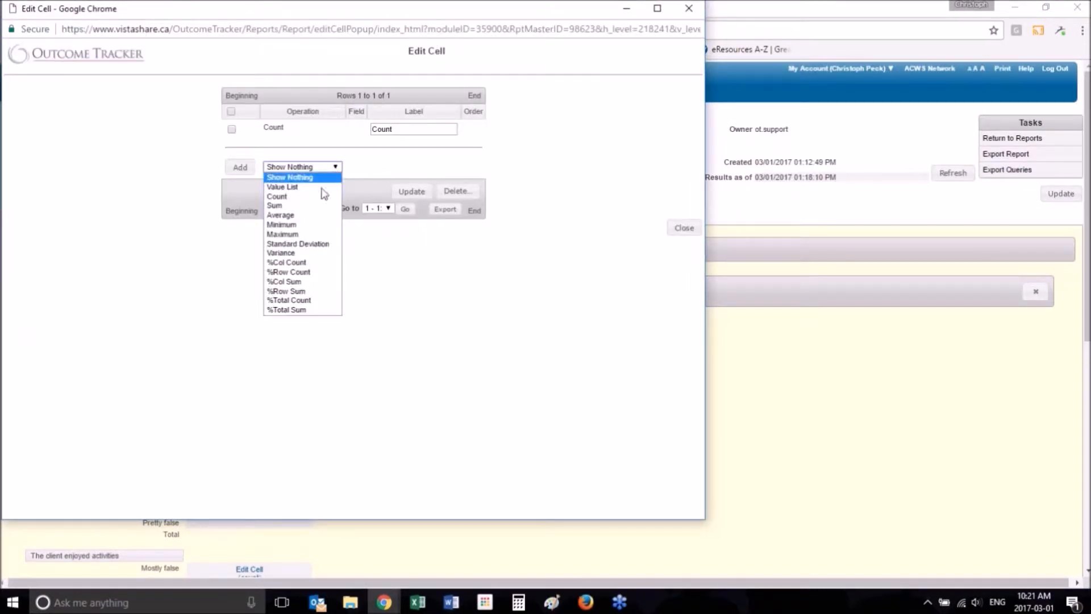
pyautogui.click(295, 205)
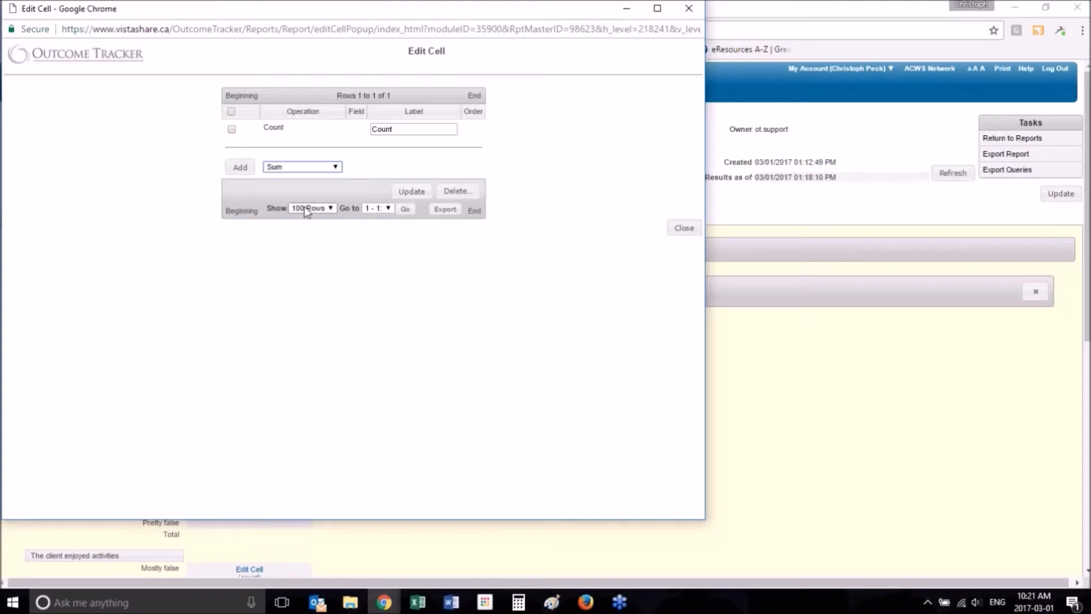
pyautogui.click(241, 167)
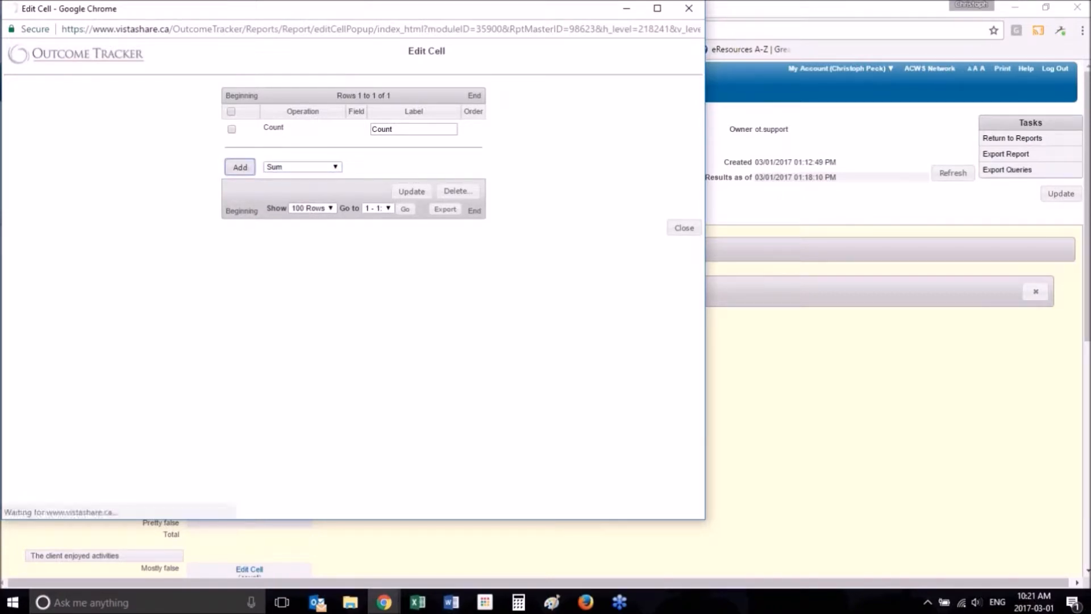
# Step: Set the Sum operation's field to "Number of children the client has" and save the change
pyautogui.click(355, 148)
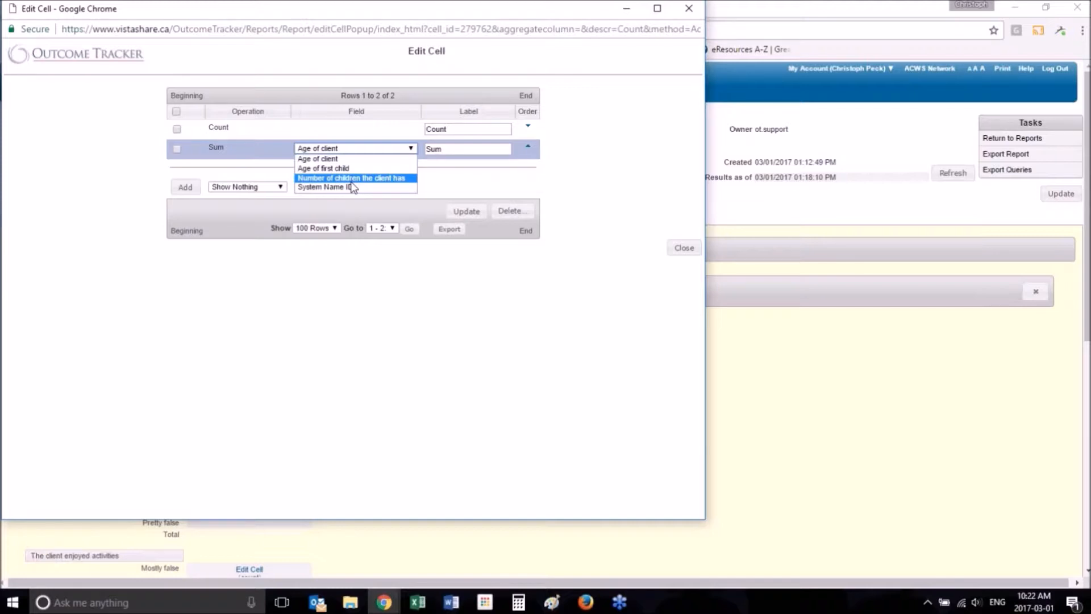
pyautogui.click(352, 179)
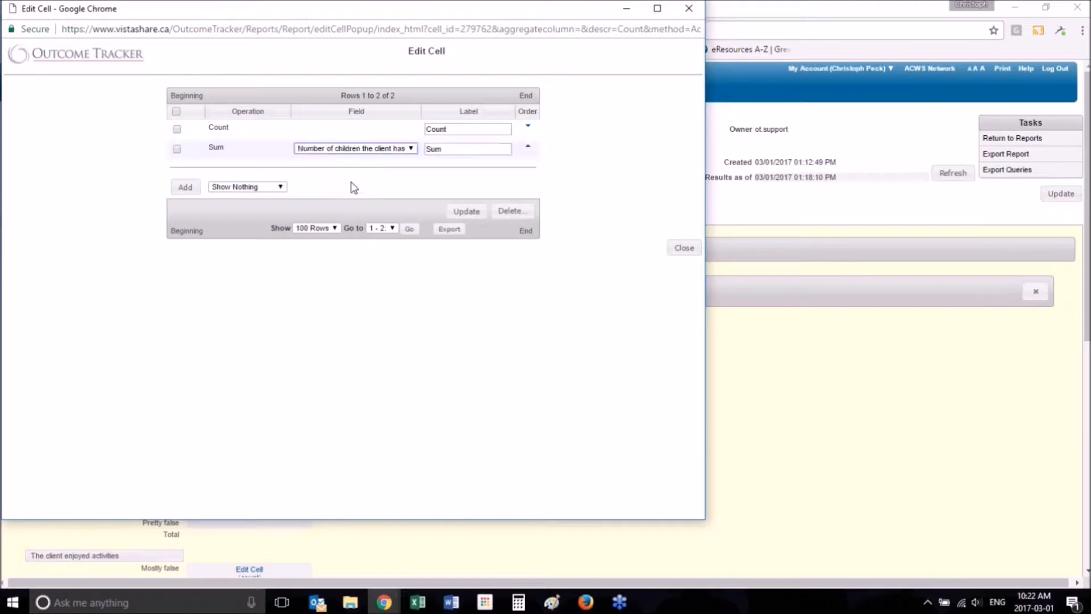
pyautogui.click(466, 211)
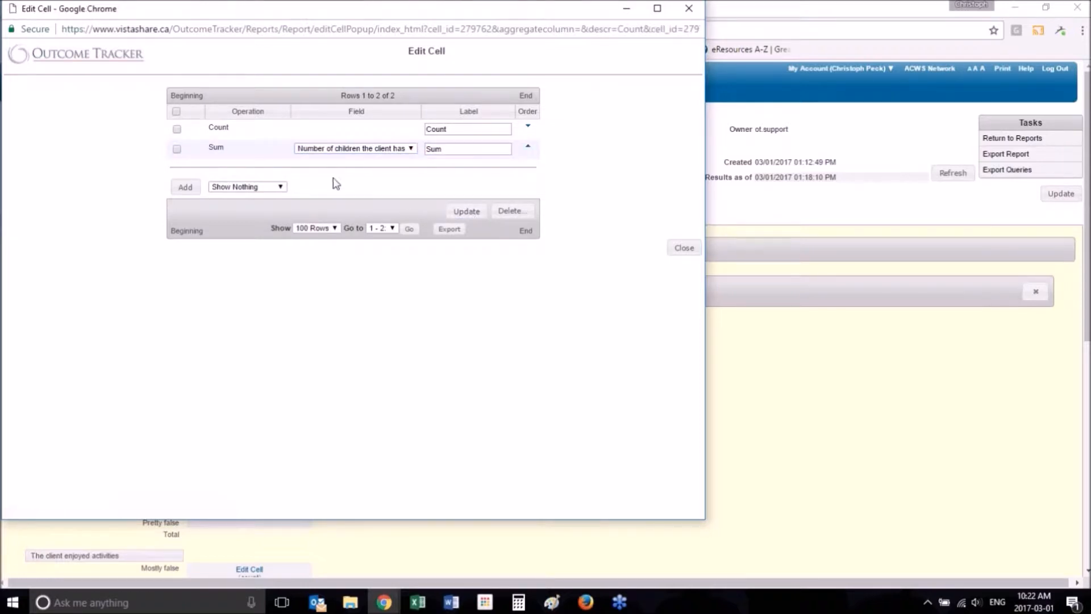
# Step: Delete the Count operation from the "Number of children the client has" cell and close the cell editor
pyautogui.click(177, 129)
pyautogui.press('Return')
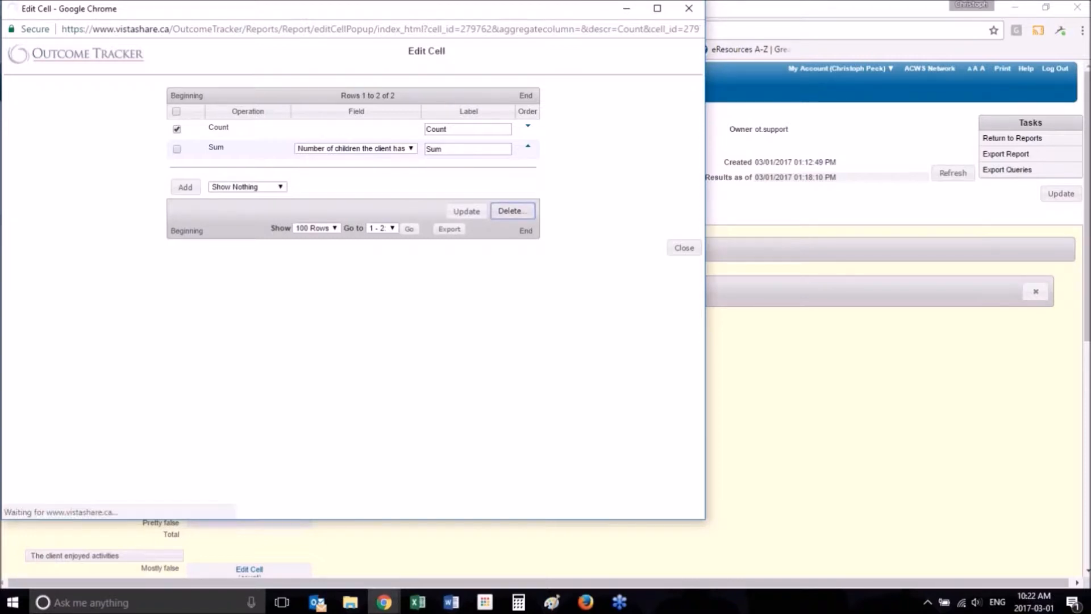
pyautogui.click(685, 229)
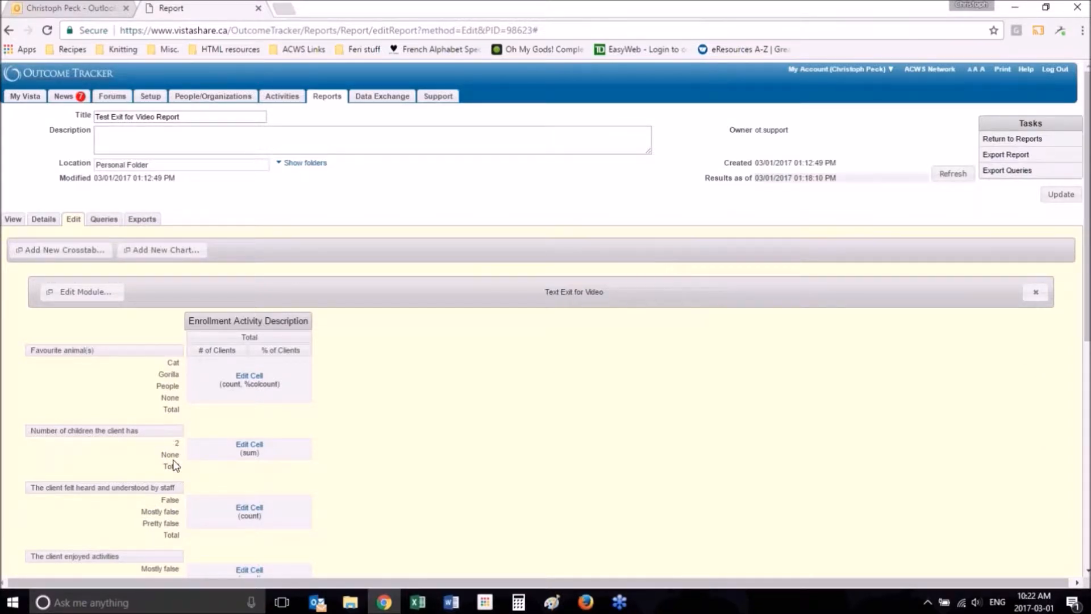
# Step: Delete the Data Values category from the "Number of children the client has" heading, keeping only Total, and close the heading editor
pyautogui.scroll(-1, 413, 437)
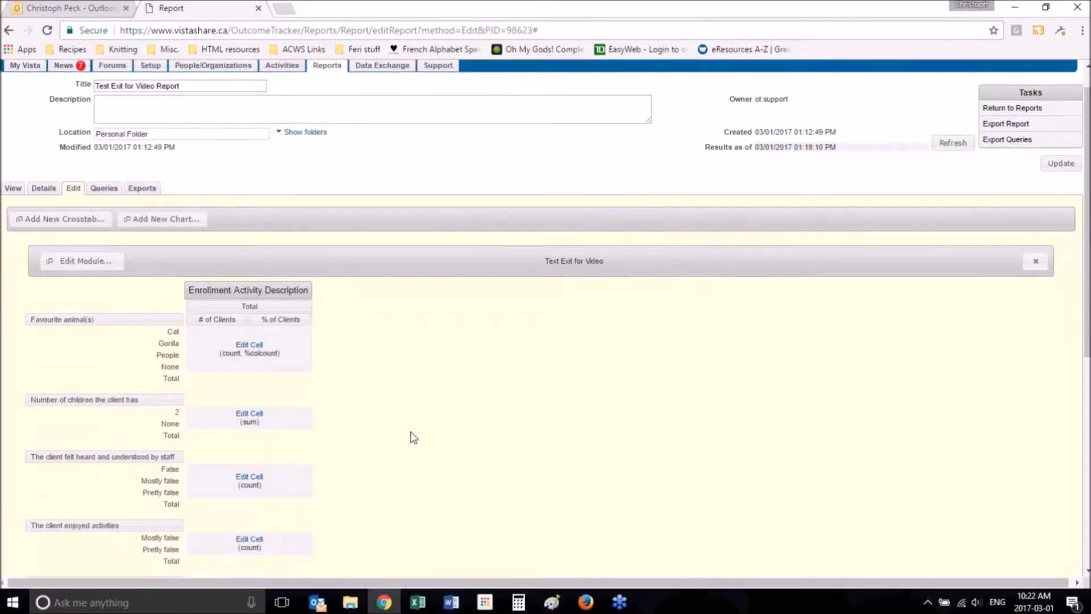
pyautogui.scroll(-2, 413, 438)
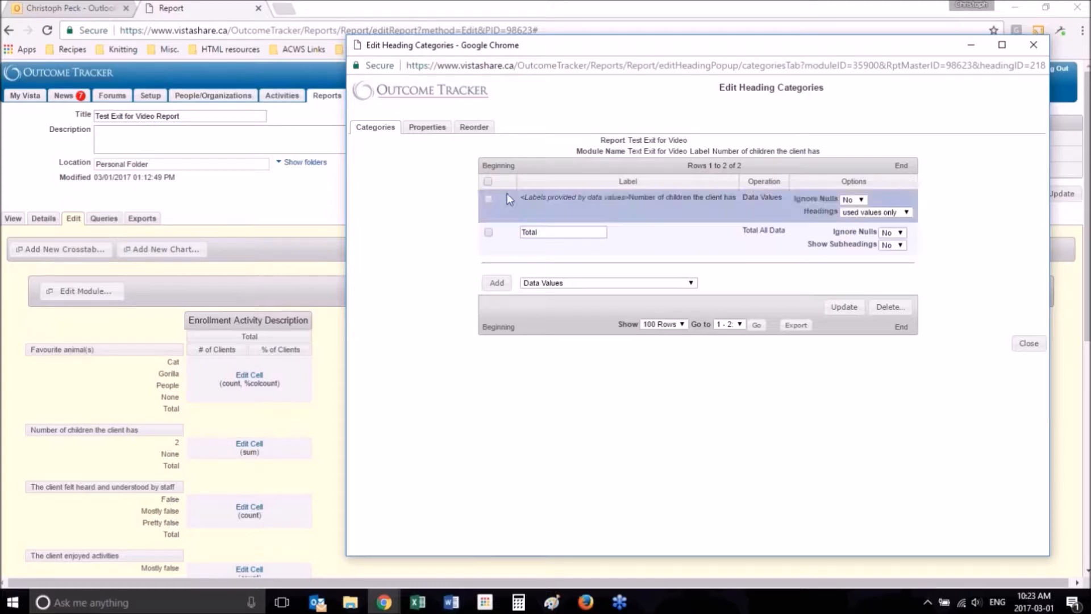
pyautogui.click(488, 200)
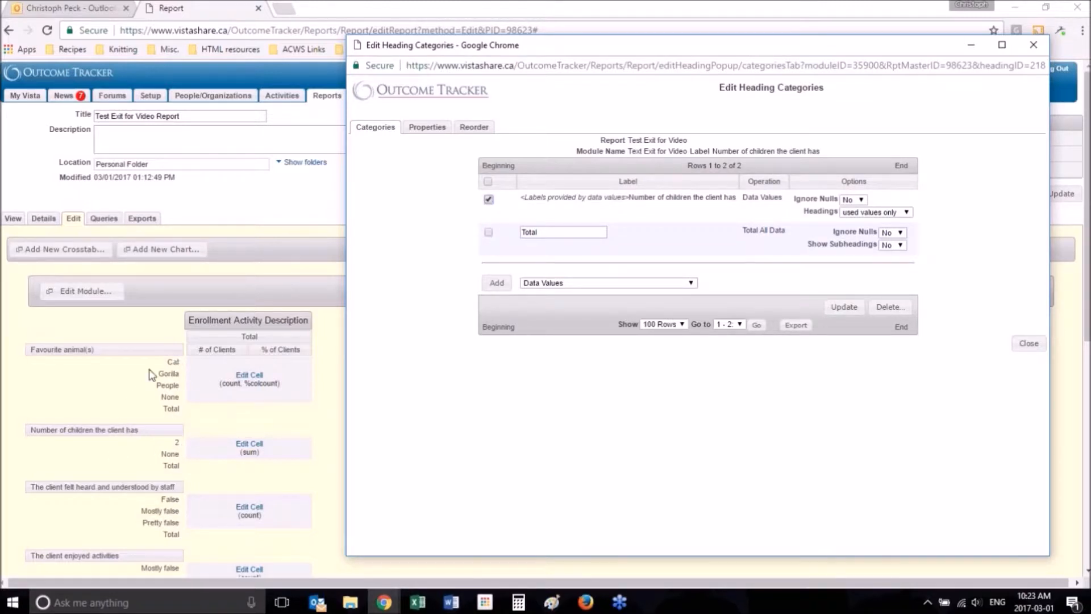
pyautogui.click(168, 359)
pyautogui.moveTo(168, 360)
pyautogui.mouseDown()
pyautogui.moveTo(178, 391)
pyautogui.moveTo(180, 363)
pyautogui.mouseUp()
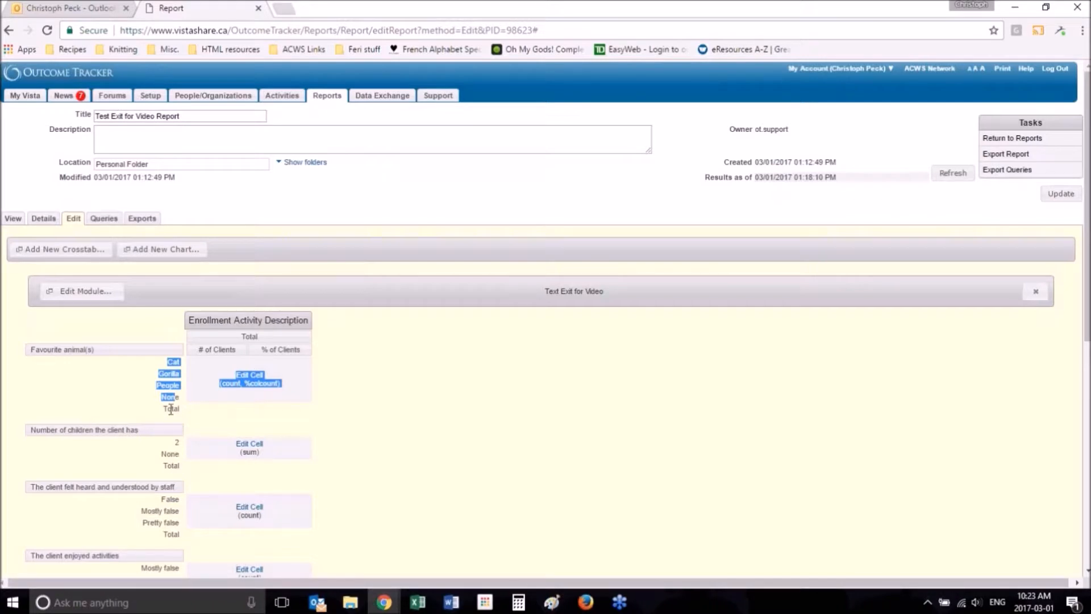
pyautogui.click(385, 603)
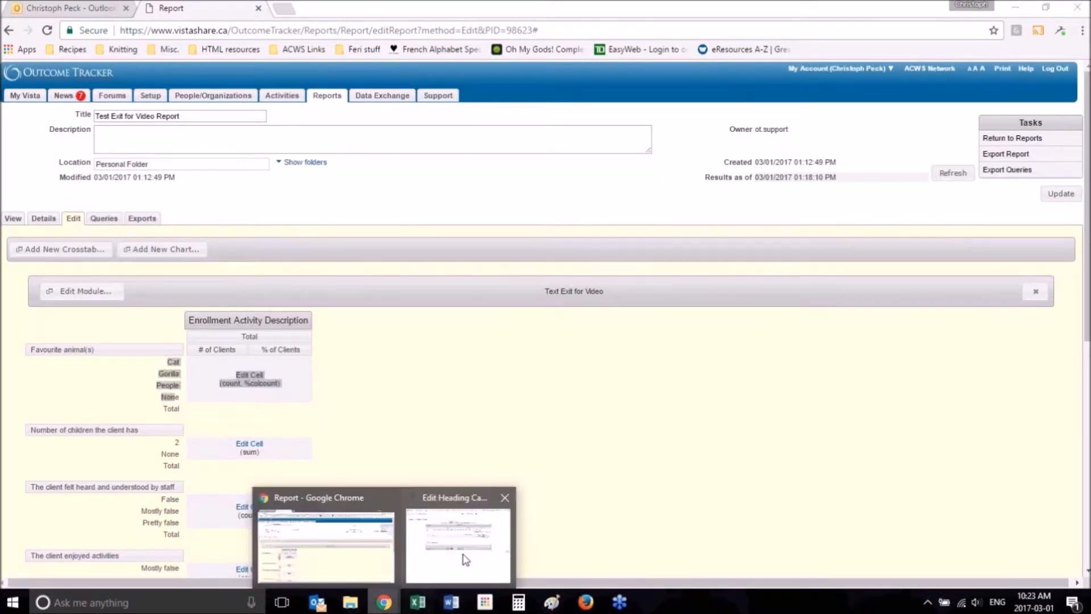
pyautogui.click(476, 550)
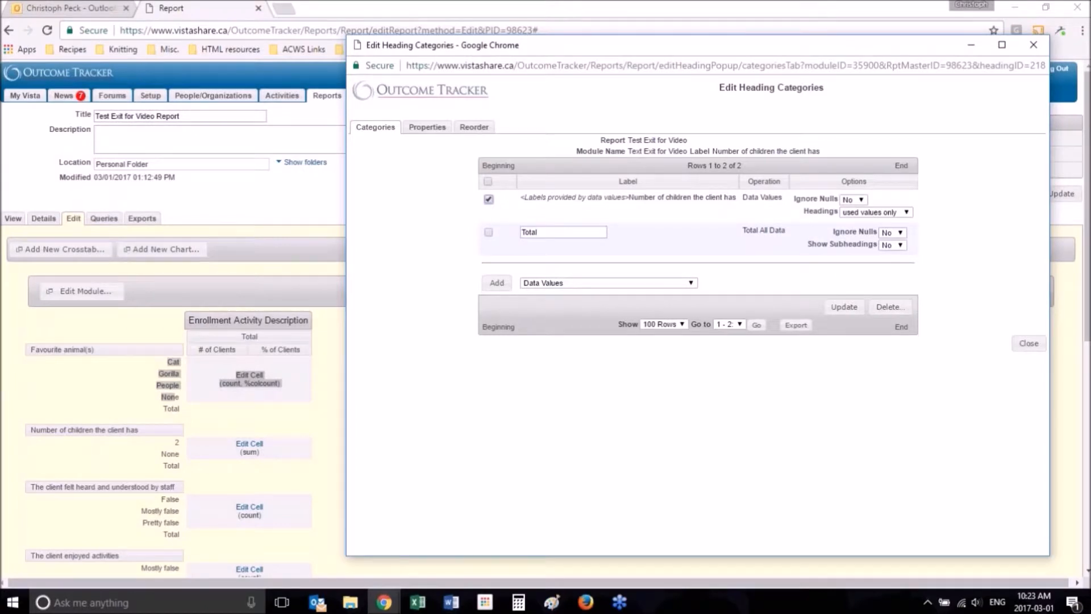
pyautogui.click(888, 307)
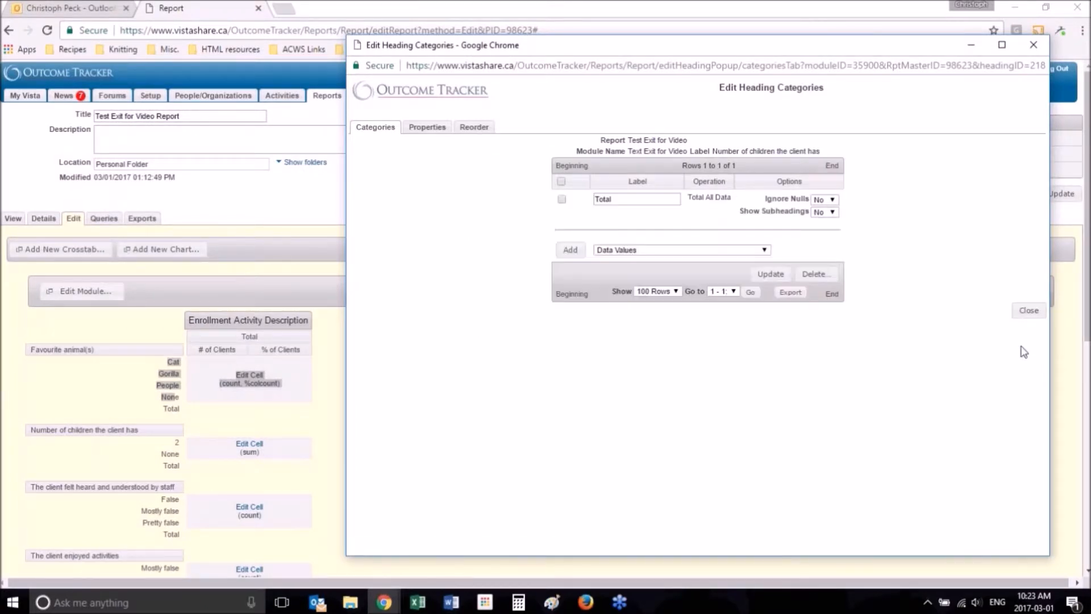
pyautogui.click(1029, 311)
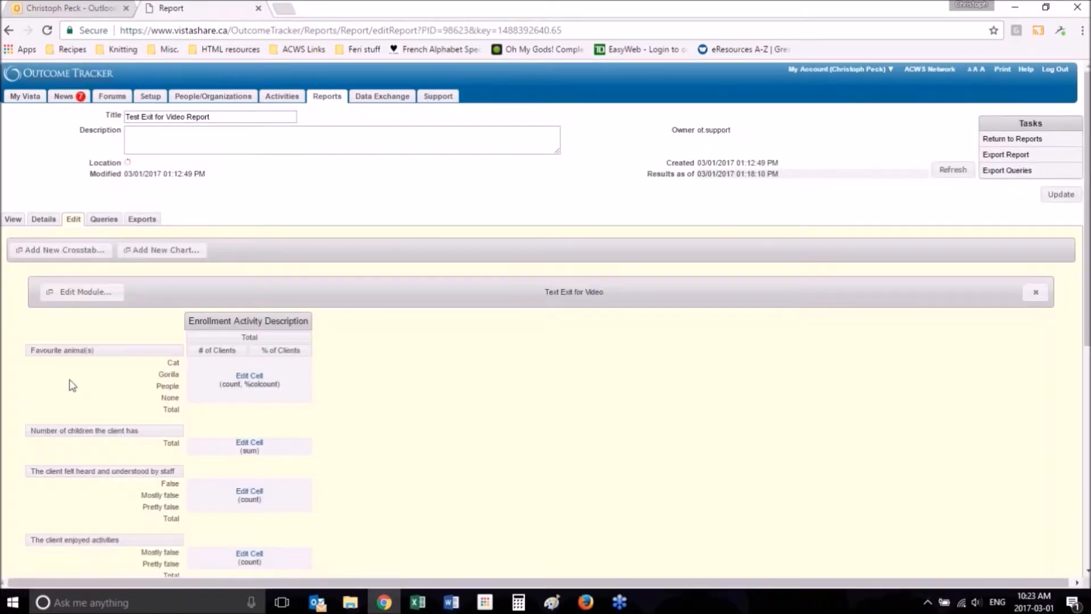
# Step: Check the report results and look over the remaining crosstab sections in the editing layout for cells that need changes
pyautogui.click(12, 221)
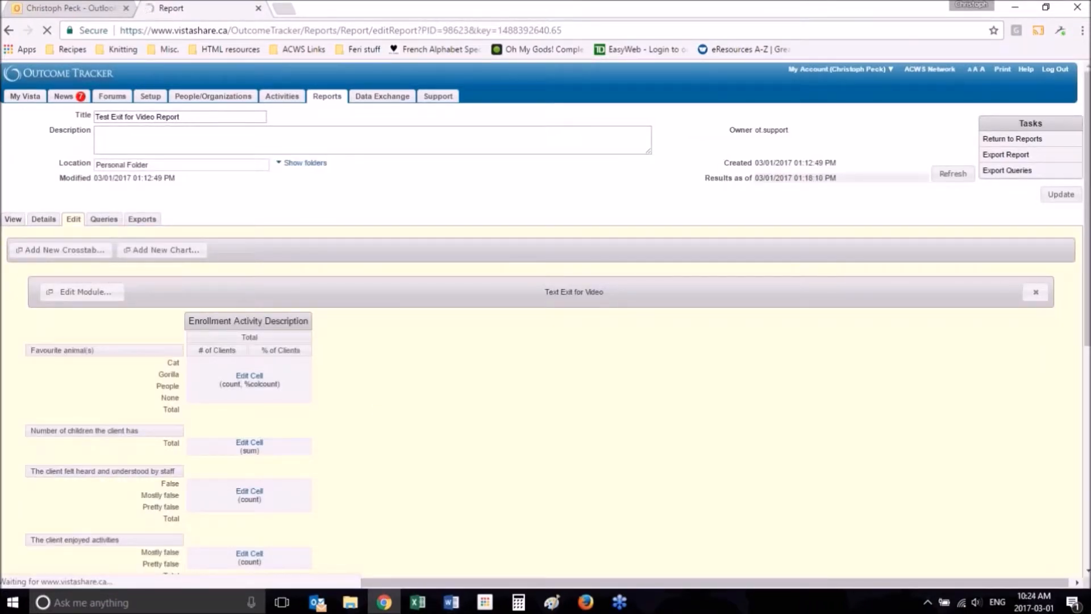
pyautogui.scroll(-3, 260, 409)
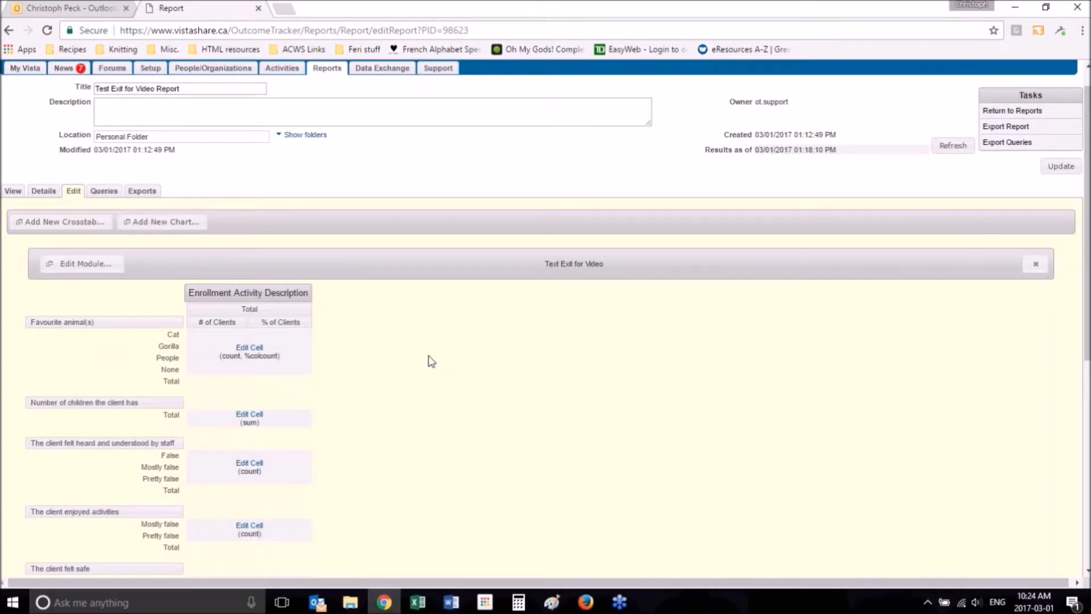
pyautogui.scroll(-1, 431, 361)
pyautogui.scroll(-2, 431, 361)
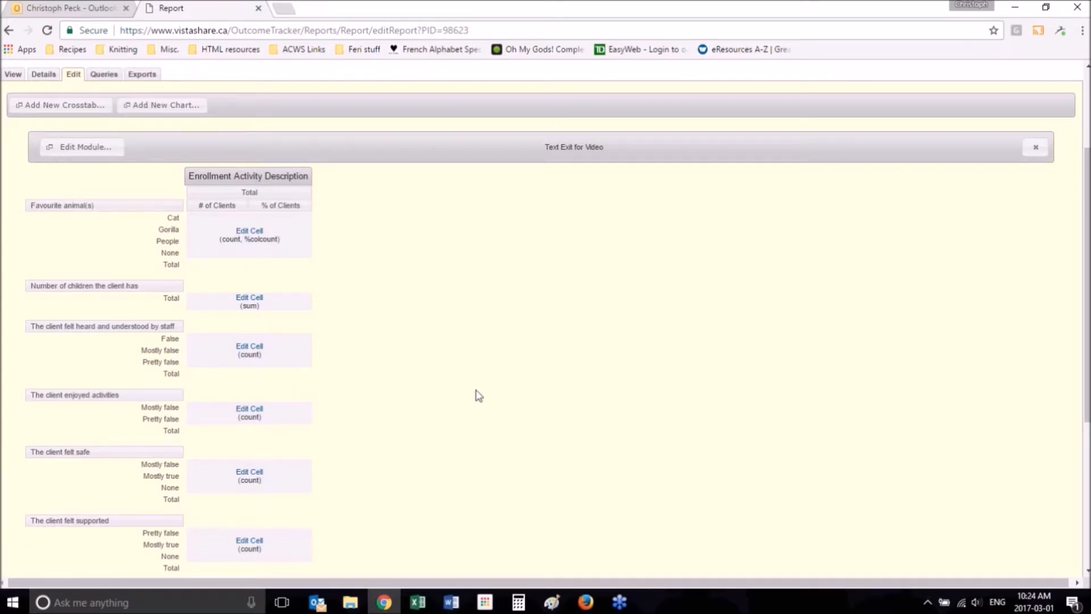
pyautogui.scroll(-2, 479, 396)
pyautogui.scroll(-2, 479, 396)
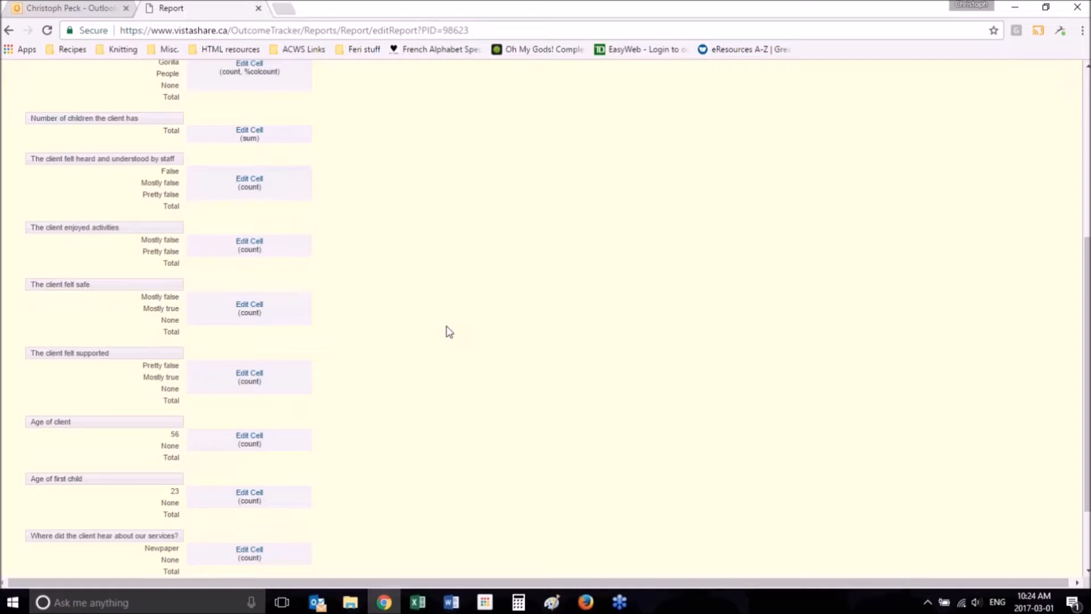
pyautogui.scroll(3, 483, 251)
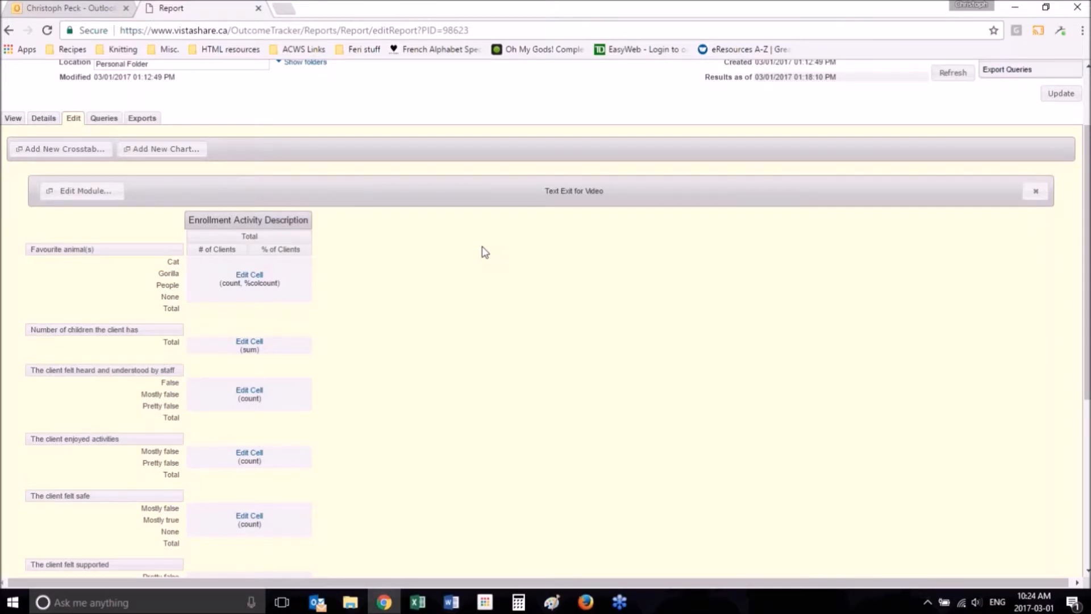
pyautogui.scroll(-1, 484, 252)
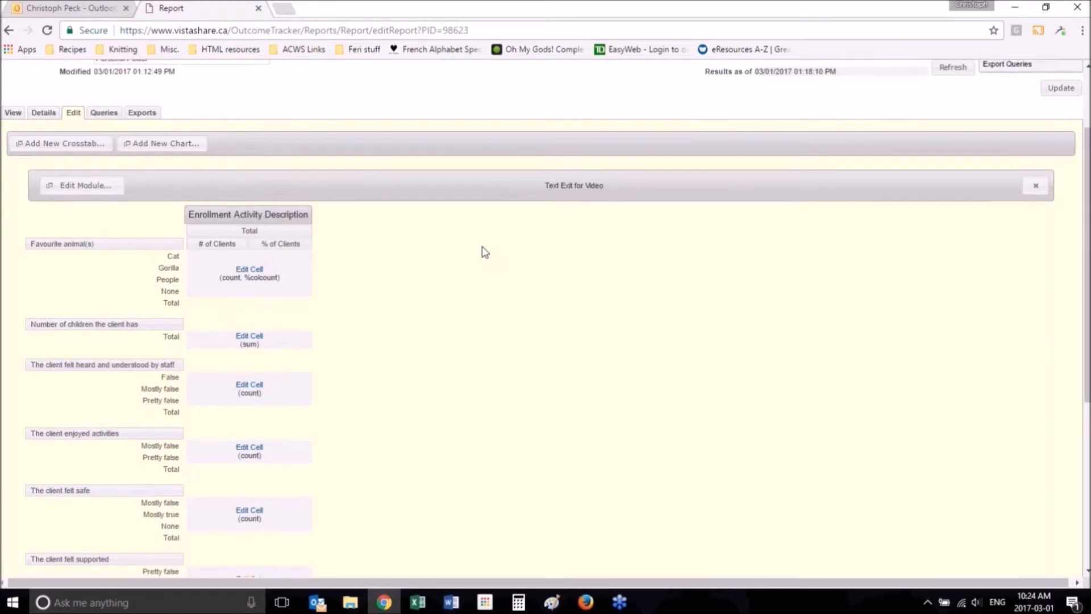
pyautogui.scroll(-2, 485, 252)
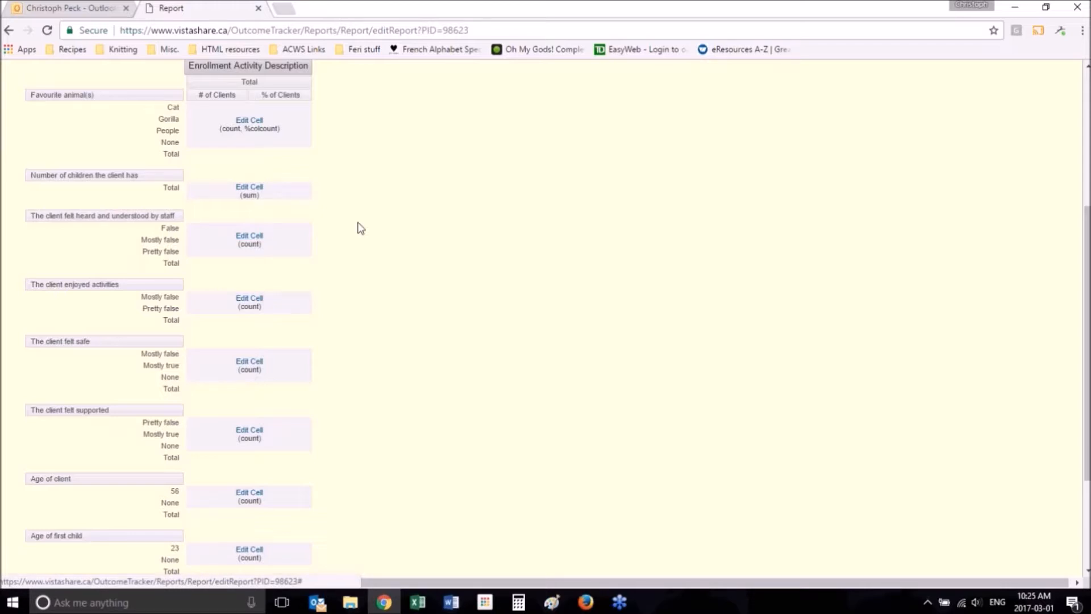
# Step: Open the cells of the four client feedback sections (felt heard, enjoyed activities, felt safe, felt supported) for editing in separate windows
pyautogui.click(249, 236)
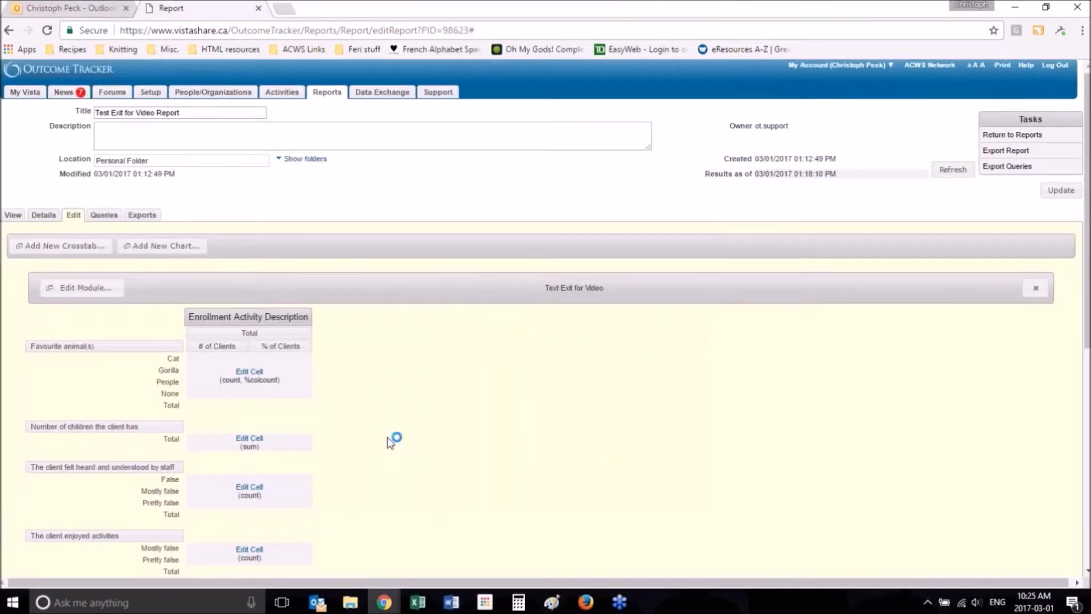
pyautogui.scroll(-2, 390, 443)
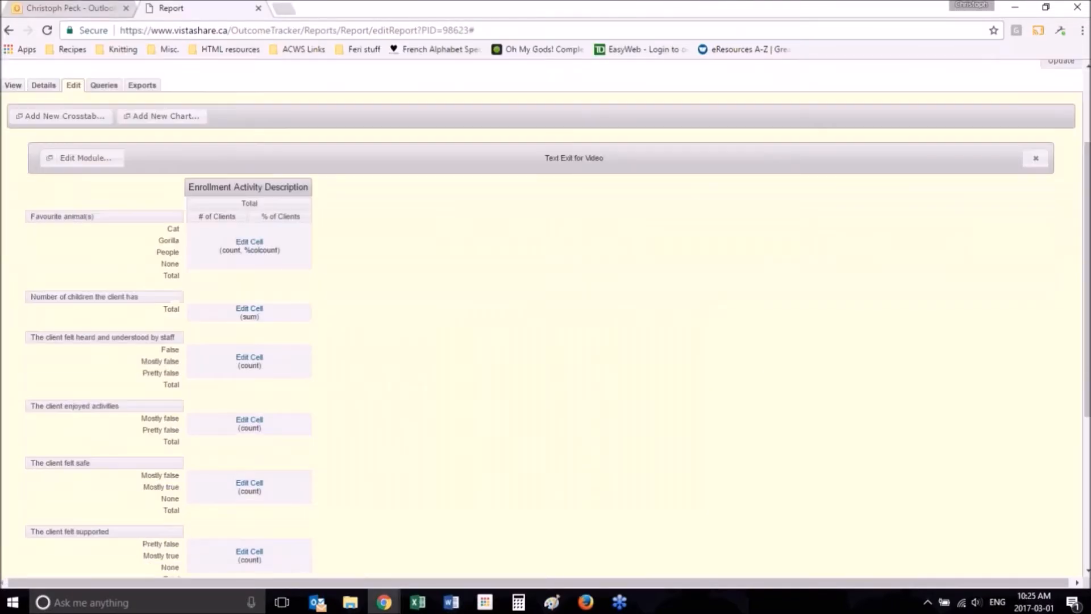
pyautogui.click(249, 483)
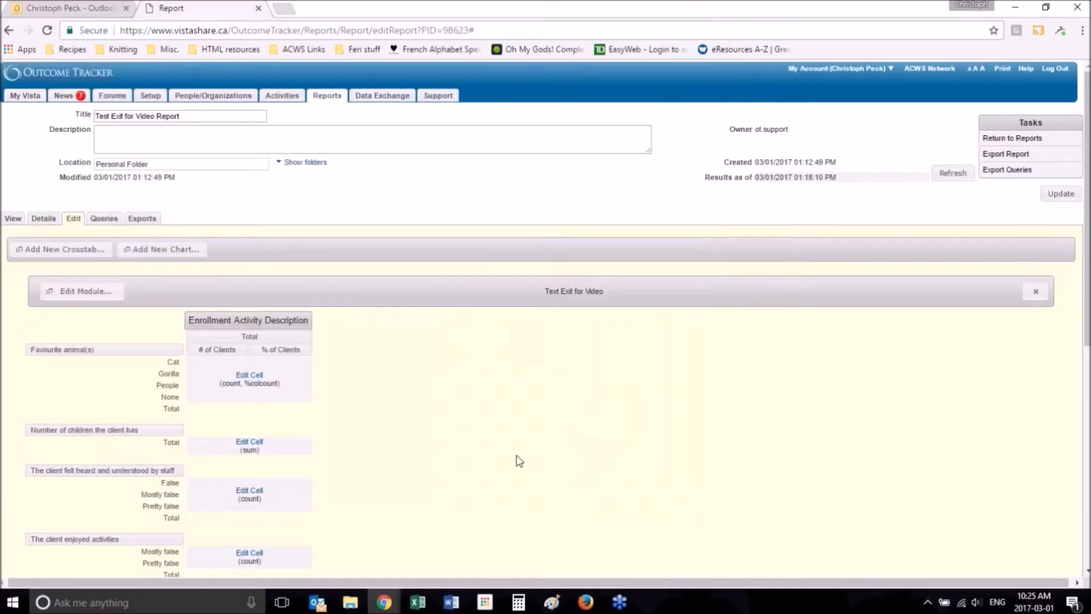
pyautogui.scroll(-1, 340, 512)
pyautogui.scroll(-2, 340, 512)
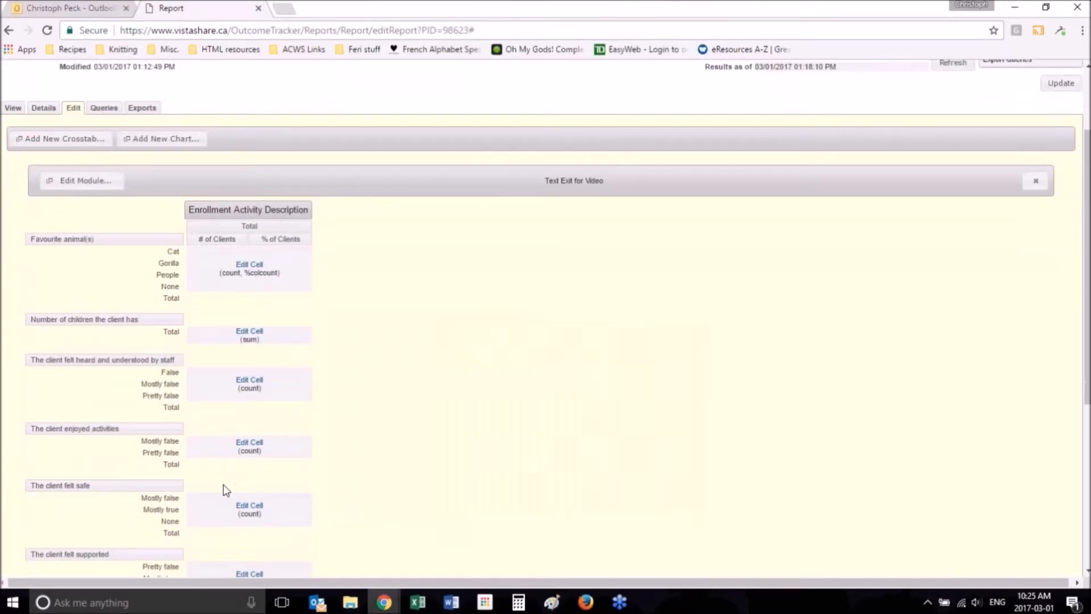
pyautogui.click(245, 505)
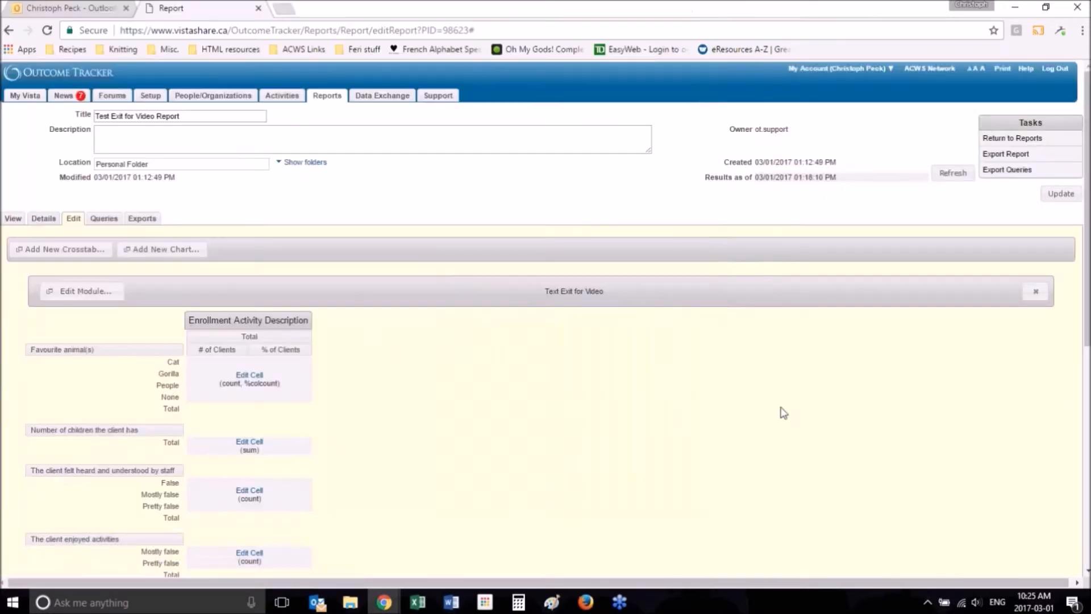
pyautogui.scroll(-3, 294, 451)
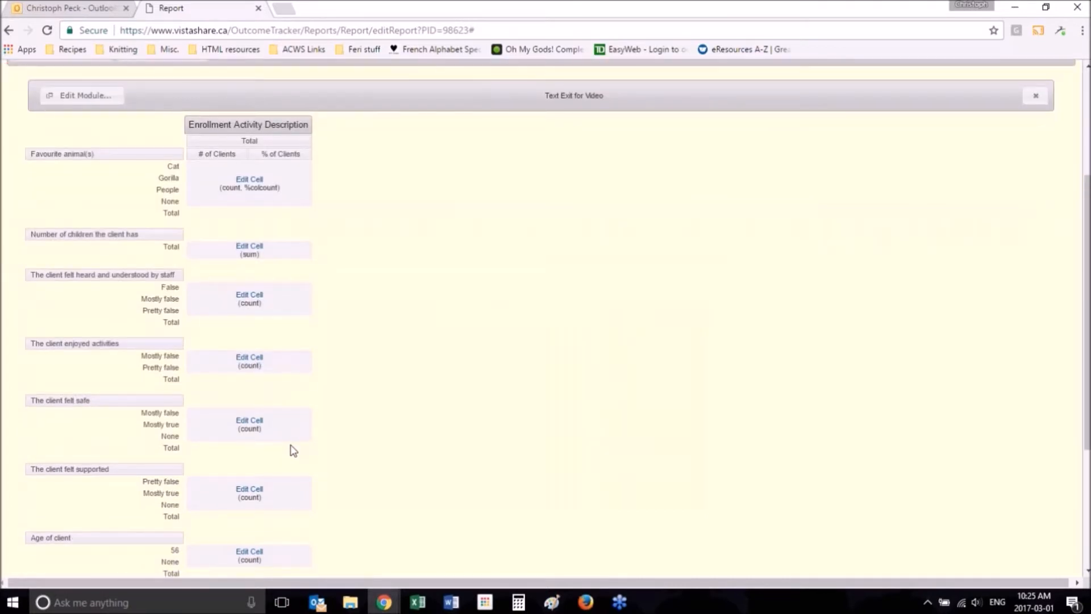
pyautogui.click(248, 423)
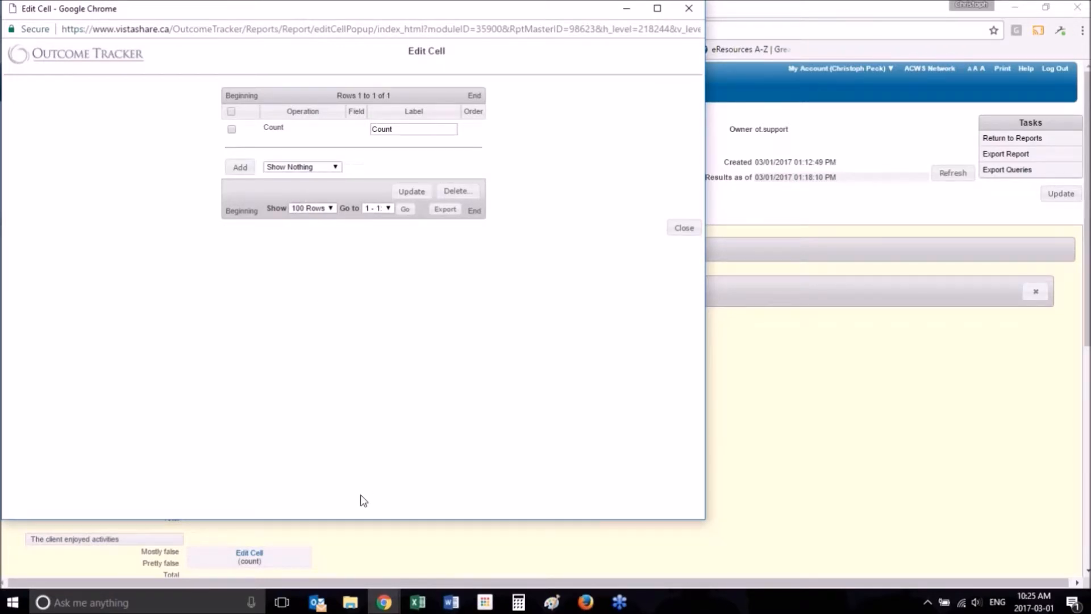
# Step: Add a %Col Count operation to the cell of the "The client felt heard and understood by staff" section
pyautogui.click(384, 602)
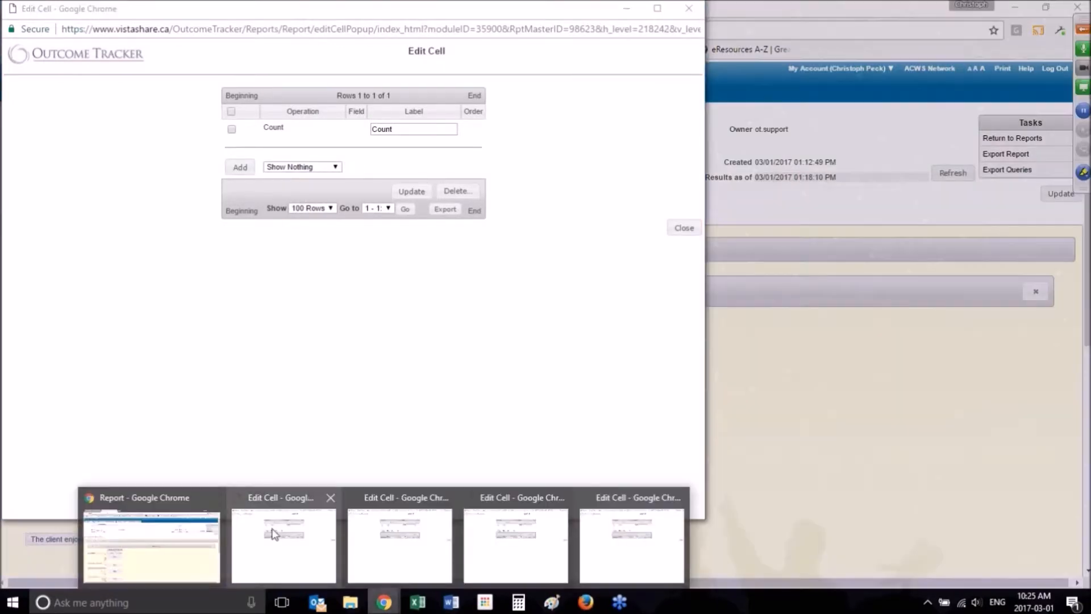
pyautogui.click(273, 532)
pyautogui.click(334, 167)
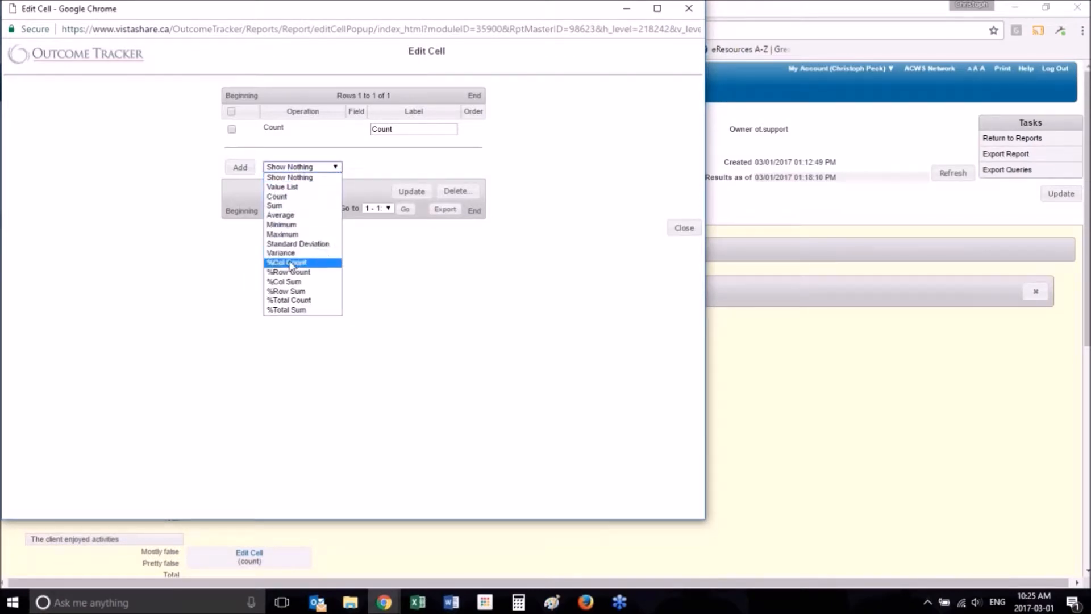
pyautogui.click(290, 262)
pyautogui.click(239, 167)
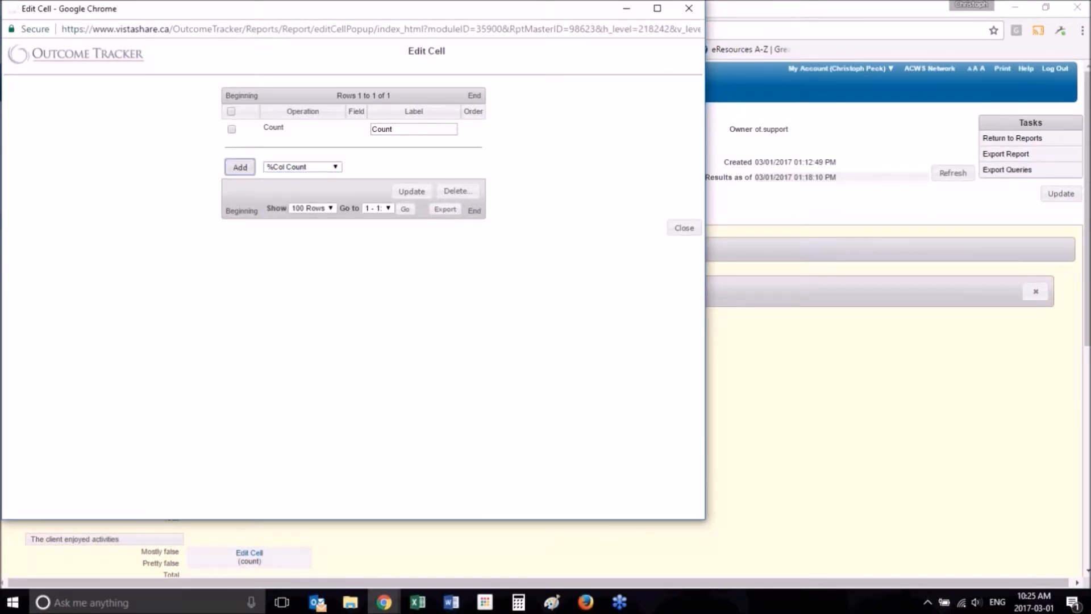
# Step: Label the felt-heard cell's Count "# of Clients" and its %Col Count "% of Clients", save the labels and close the cell editor
pyautogui.moveTo(413, 130); pyautogui.dragTo(372, 129)
pyautogui.write('#')
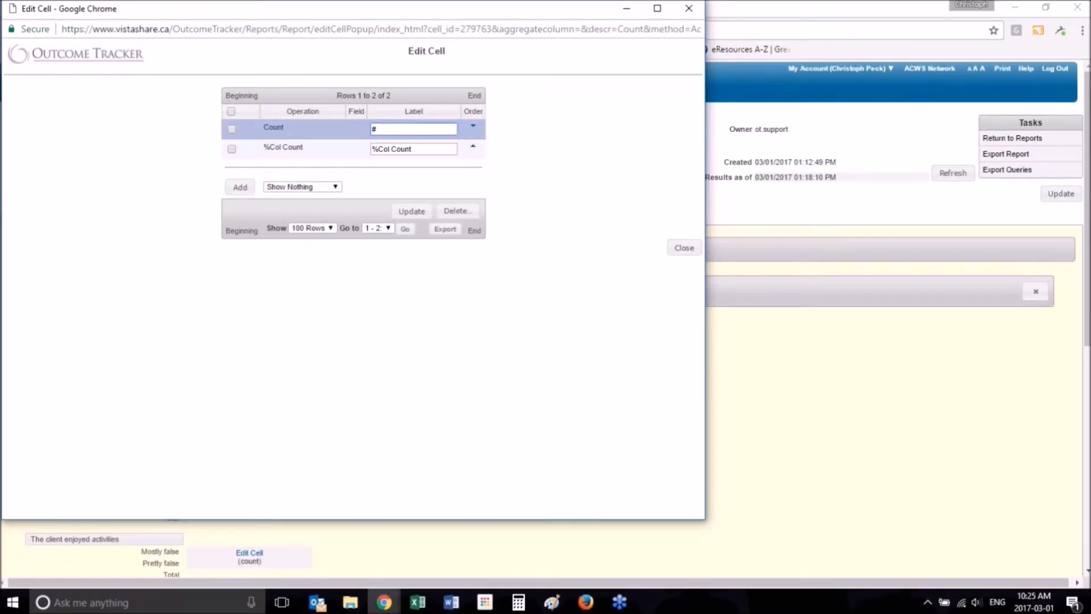
pyautogui.write(' of Clients')
pyautogui.press('Tab')
pyautogui.press('Tab')
pyautogui.press('Tab')
pyautogui.write('%')
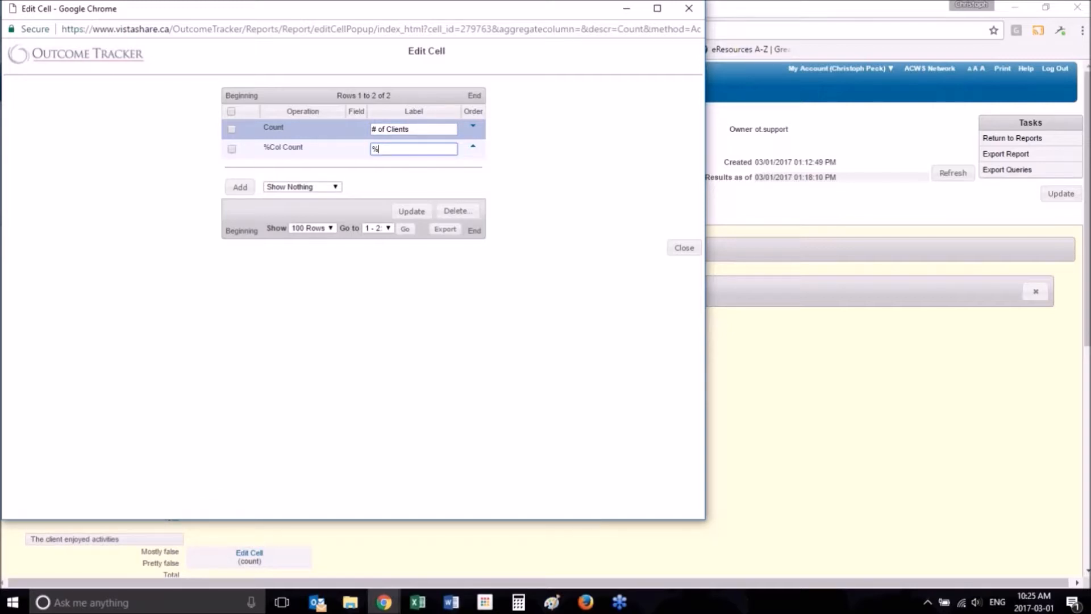
pyautogui.write(' of Clients')
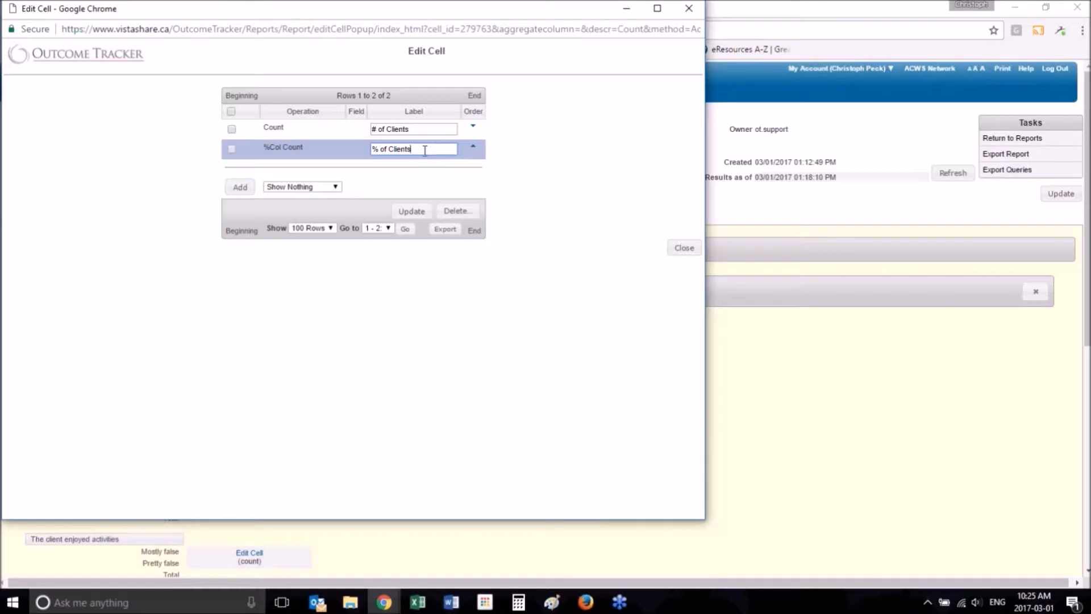
pyautogui.moveTo(426, 149); pyautogui.dragTo(251, 143)
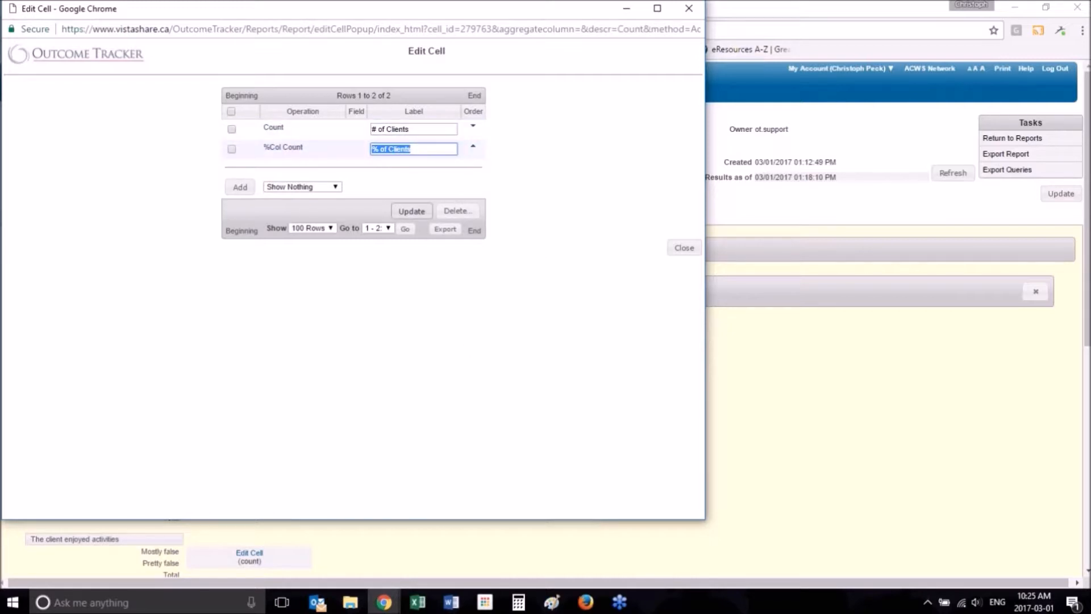
pyautogui.click(414, 214)
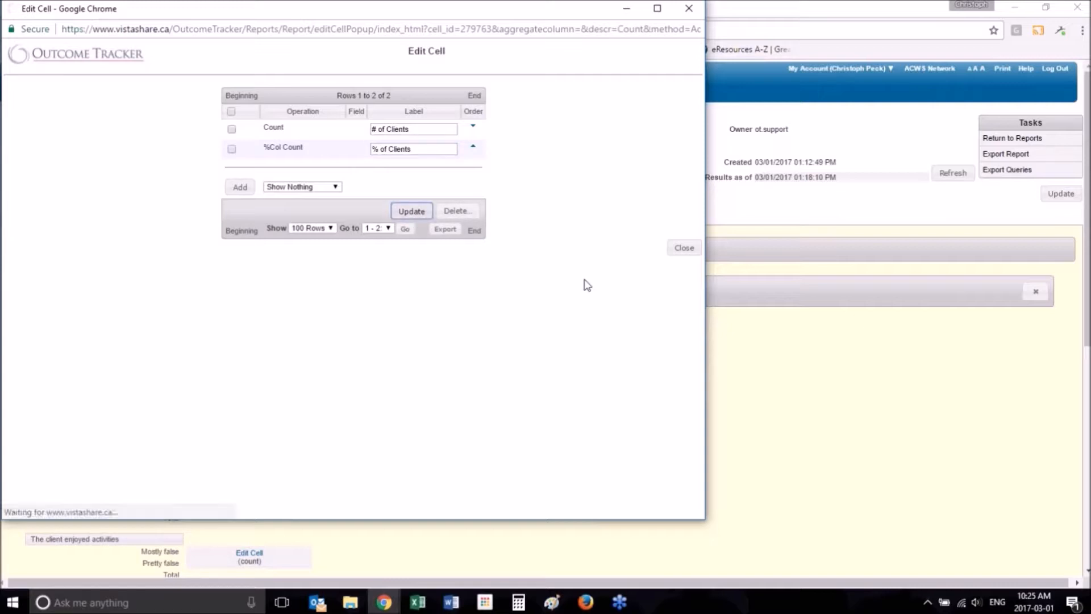
pyautogui.click(684, 249)
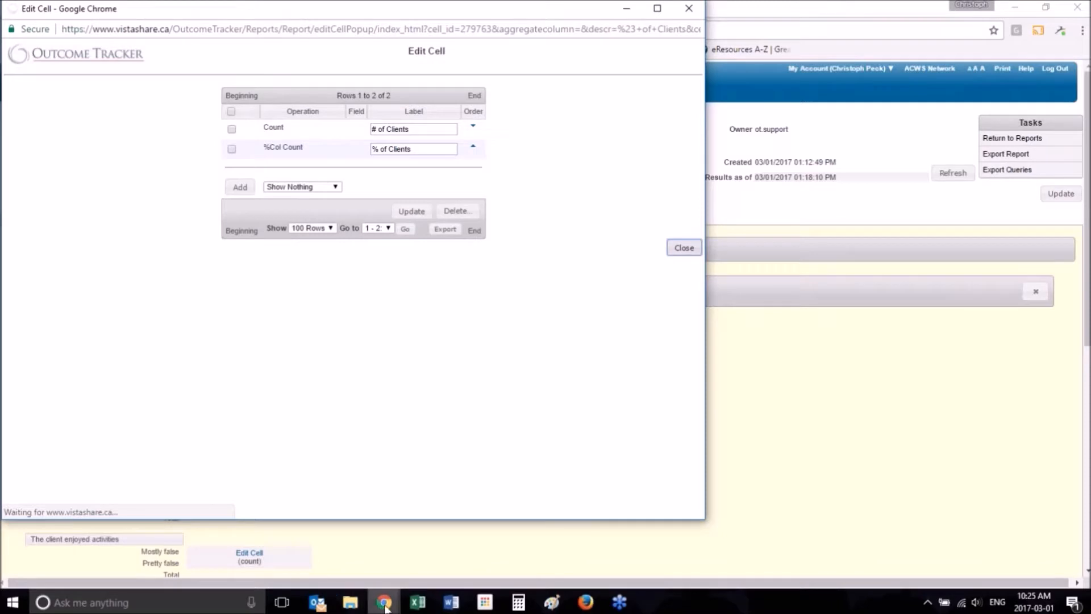
# Step: Add a %Col Count operation to the cell of the "The client felt safe" section
pyautogui.moveTo(384, 602)
pyautogui.click(387, 563)
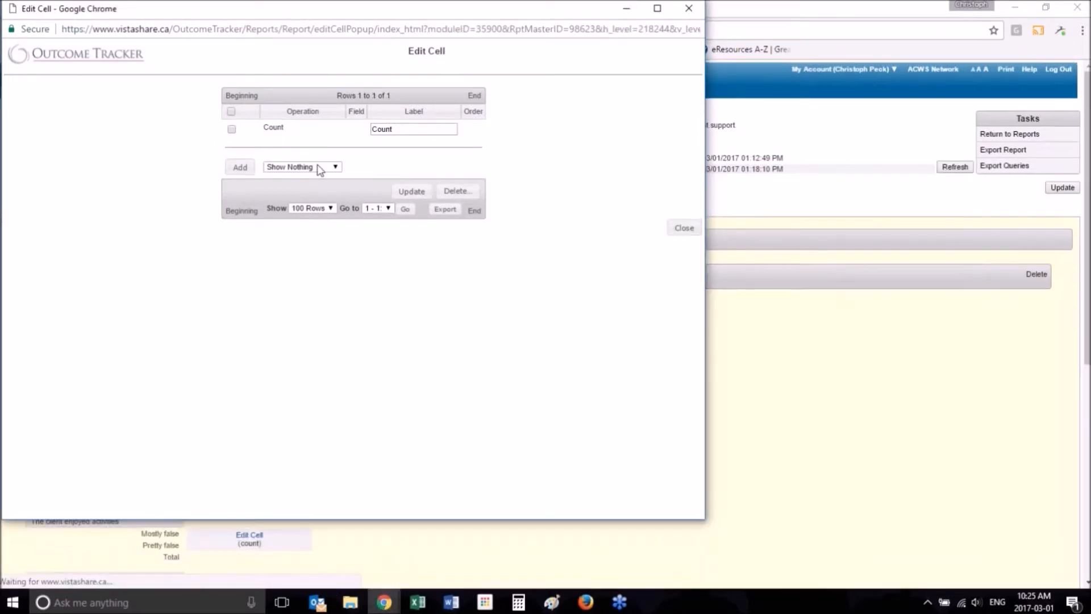
pyautogui.click(331, 168)
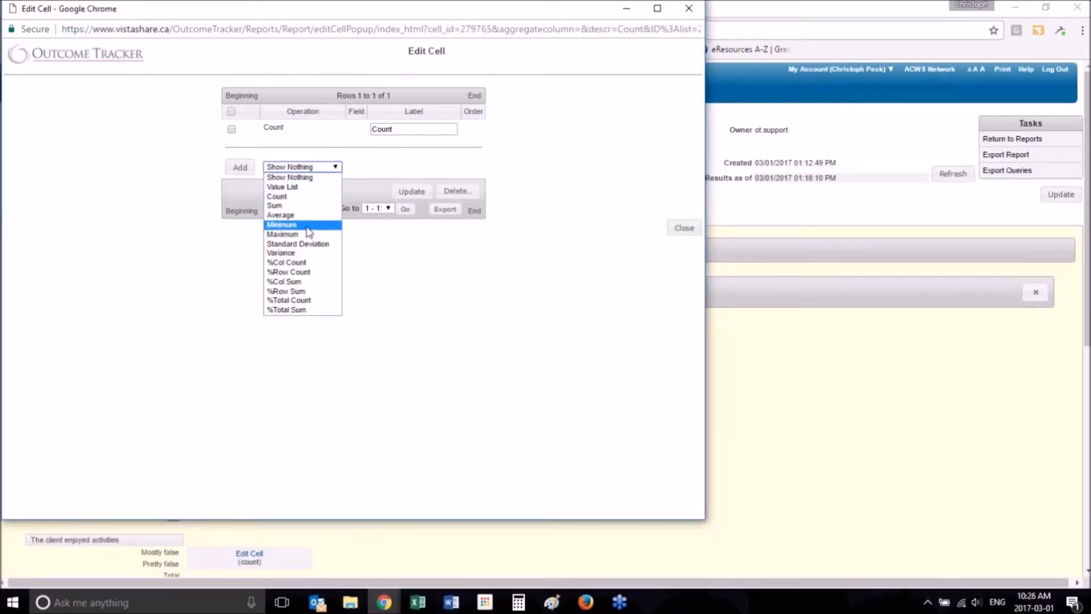
pyautogui.click(302, 266)
pyautogui.click(239, 167)
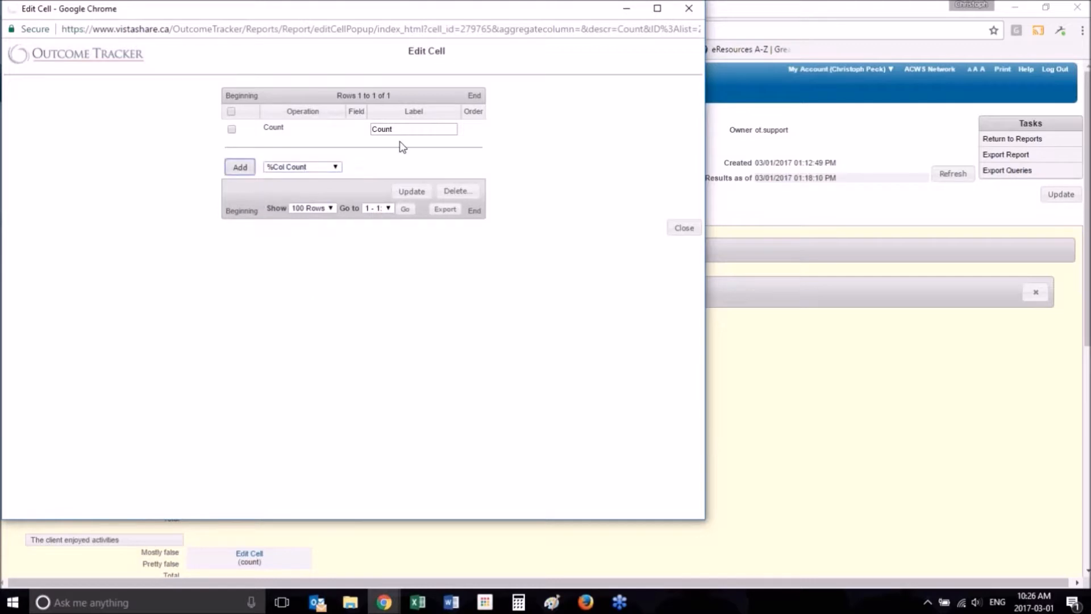
# Step: Label the felt-safe cell's Count "# of Clients" and its %Col Count "% of Clients", save the labels and close the cell editor
pyautogui.doubleClick(416, 130)
pyautogui.write('#')
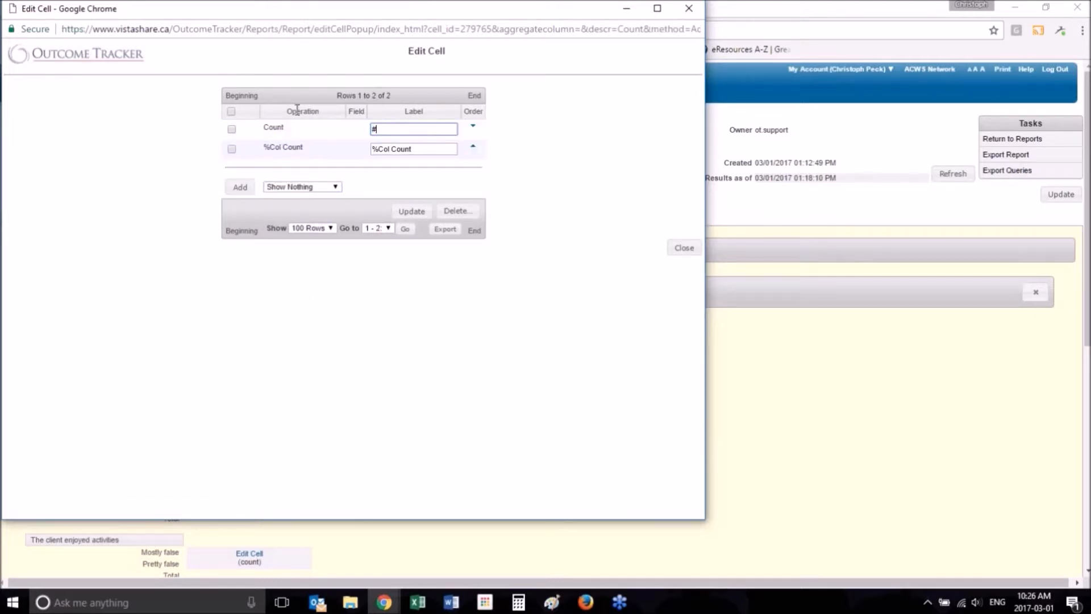
pyautogui.write(' of Clients')
pyautogui.press('Tab')
pyautogui.press('Tab')
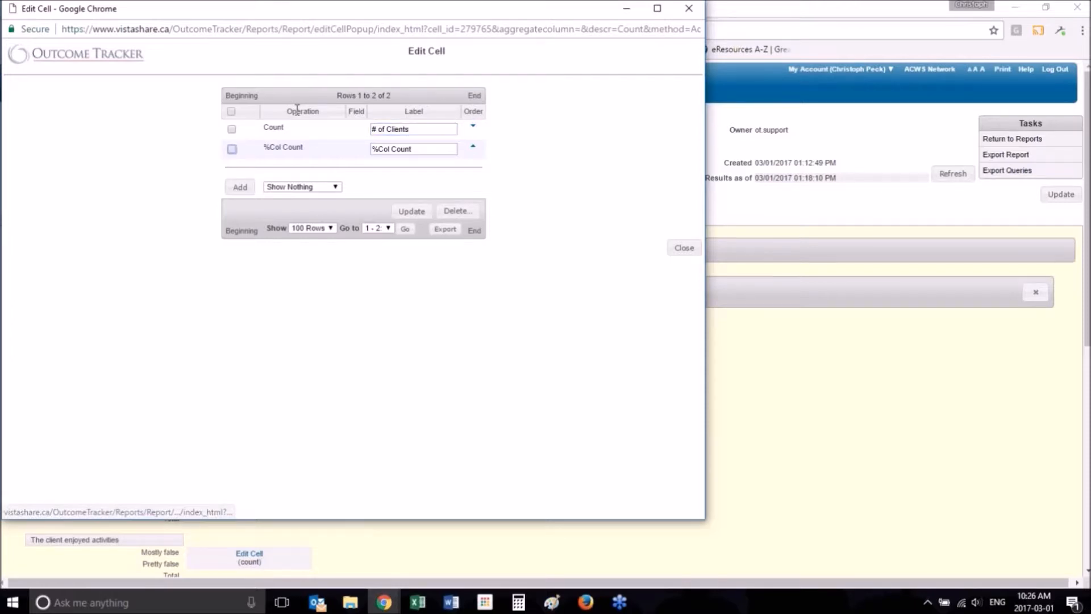
pyautogui.press('Tab')
pyautogui.write('% of Clients')
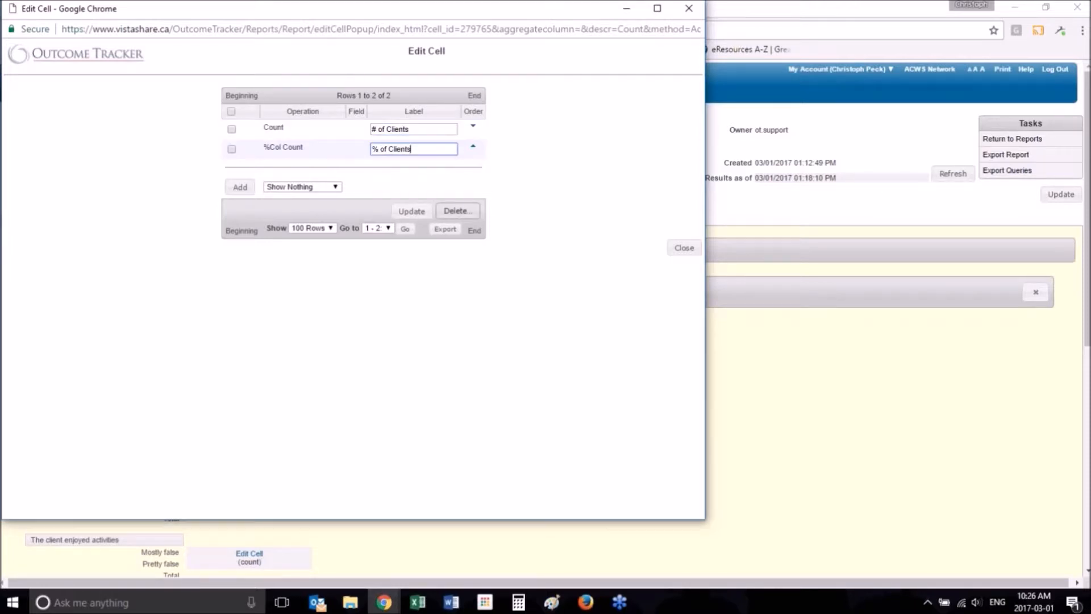
pyautogui.click(414, 214)
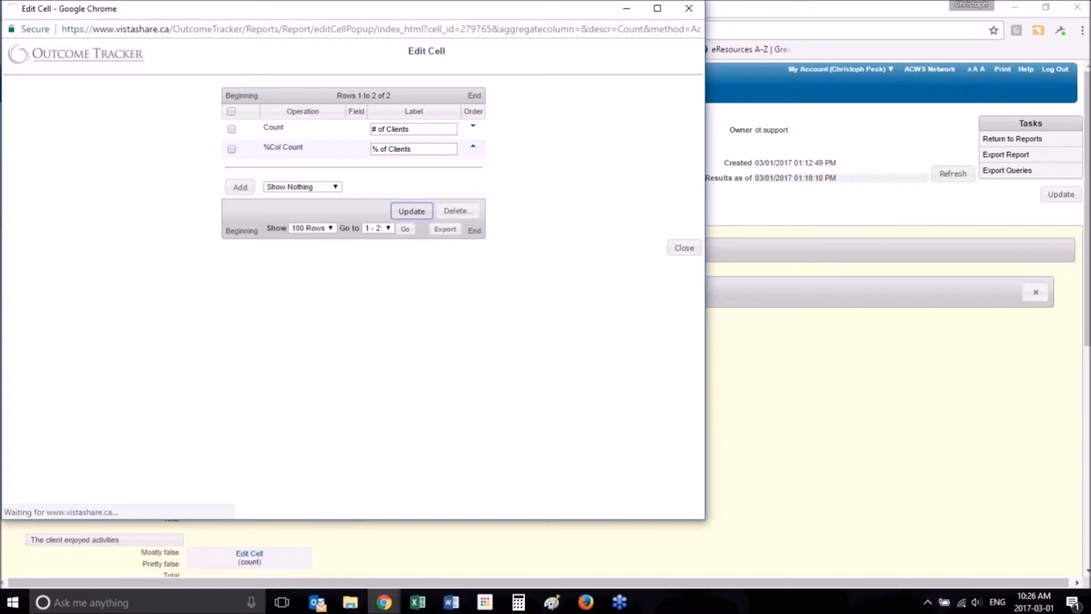
pyautogui.click(684, 248)
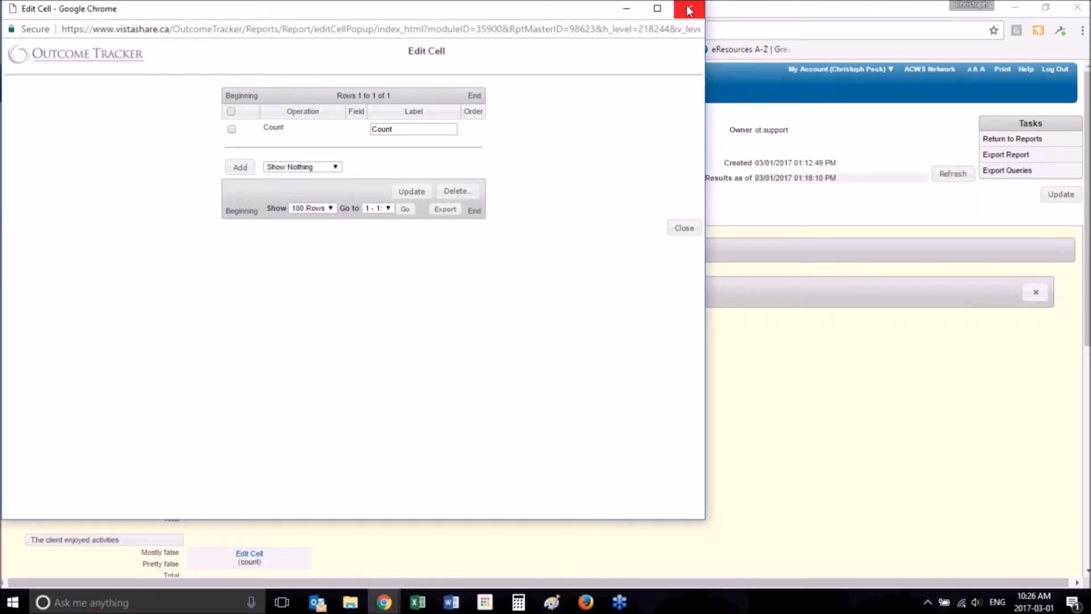
# Step: Close the remaining cell editors and look over the crosstab sections in the editing layout for their operations and labels
pyautogui.click(689, 9)
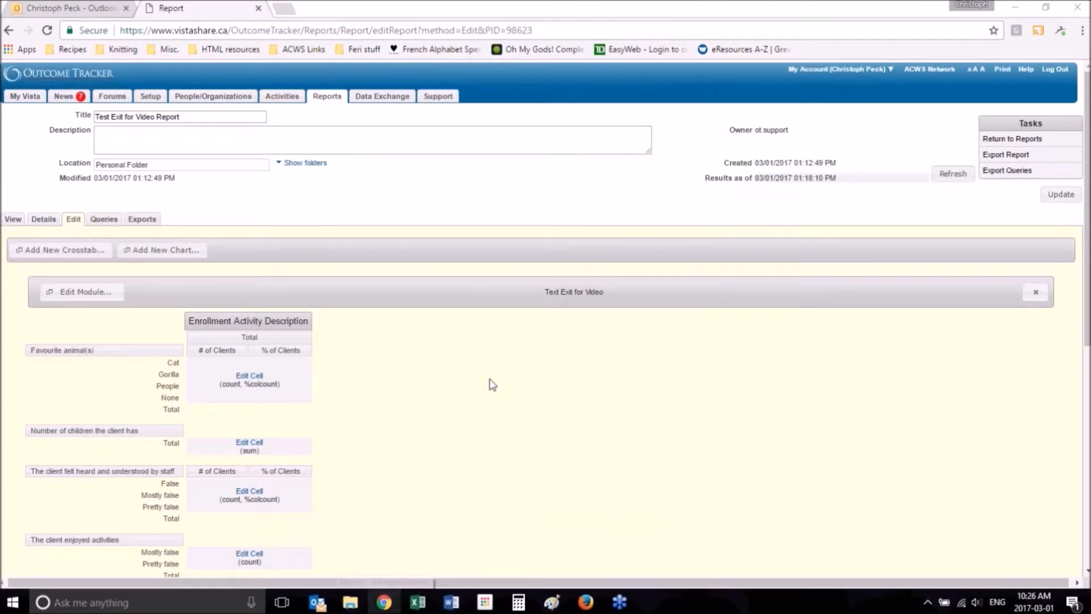
pyautogui.scroll(-3, 433, 353)
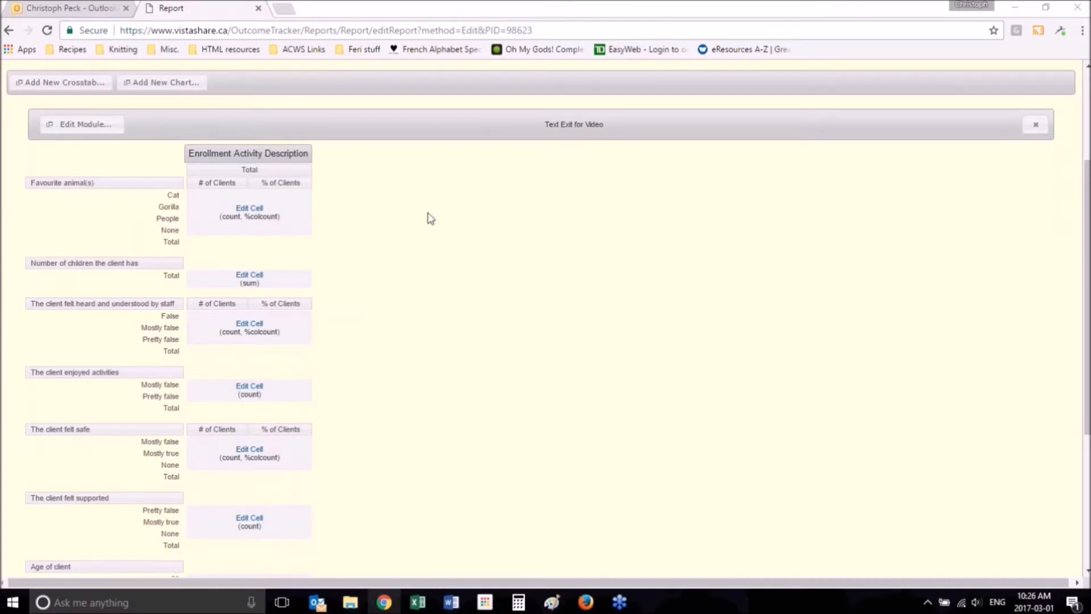
pyautogui.scroll(-1, 394, 361)
pyautogui.scroll(-3, 393, 361)
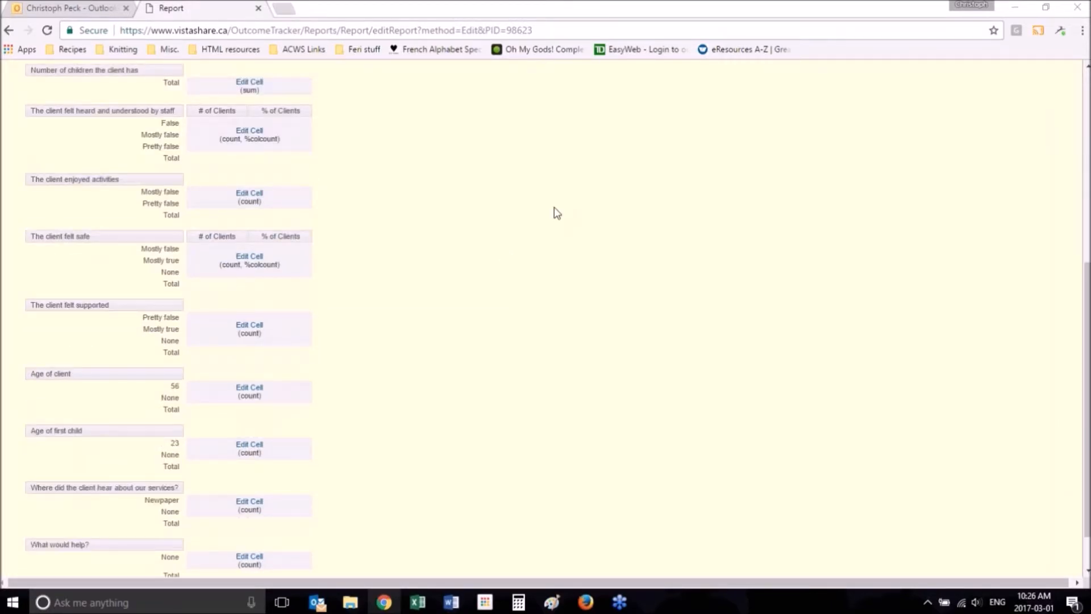
pyautogui.scroll(-1, 557, 213)
pyautogui.scroll(-1, 557, 213)
pyautogui.scroll(1, 557, 213)
pyautogui.scroll(7, 557, 213)
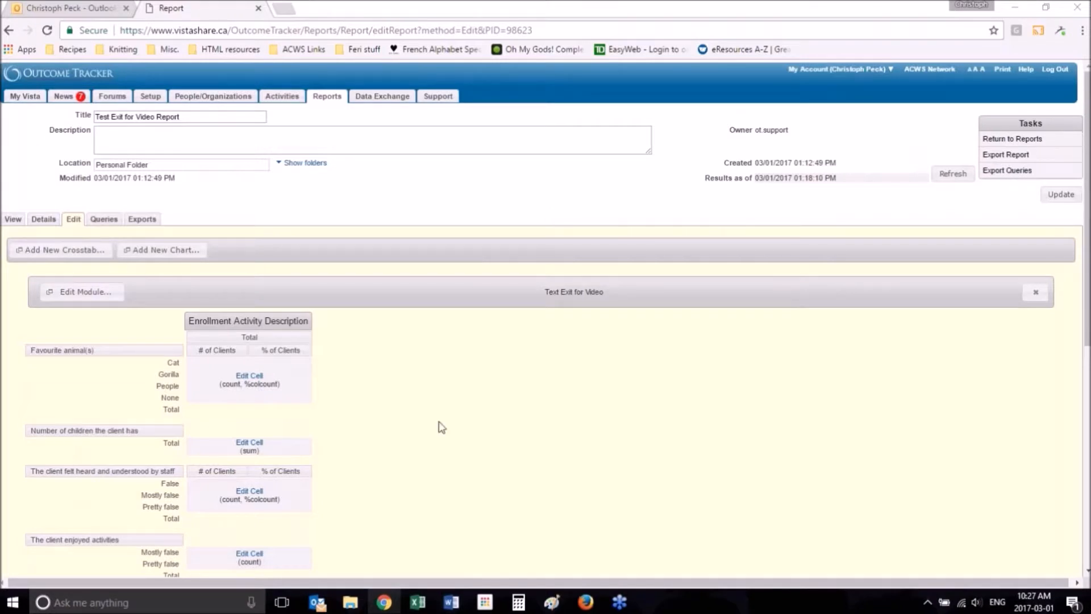
pyautogui.scroll(-1, 437, 422)
pyautogui.scroll(-3, 442, 429)
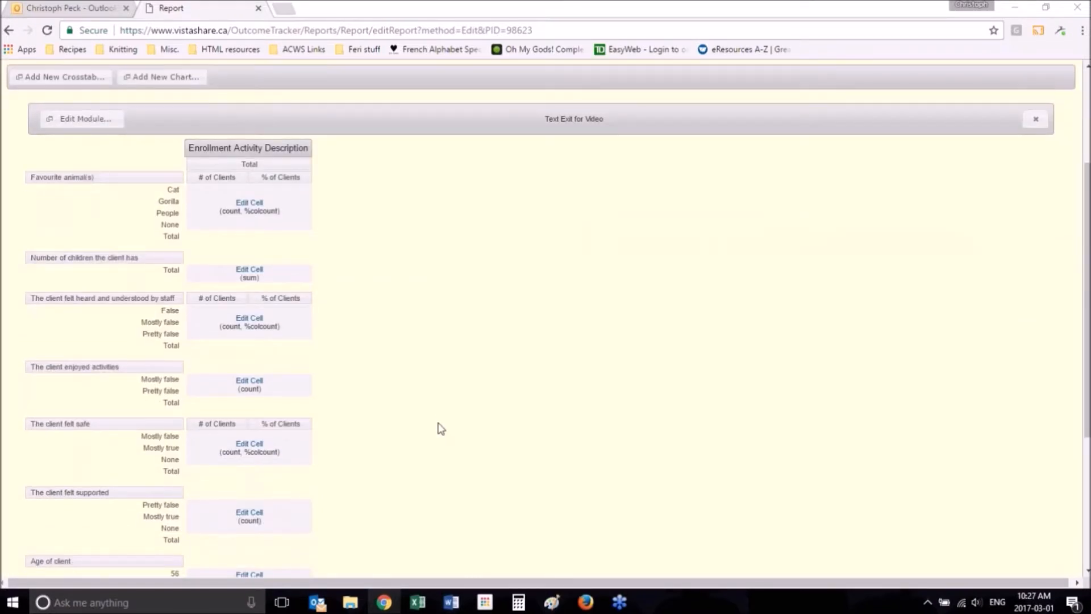
pyautogui.scroll(-2, 442, 429)
pyautogui.scroll(3, 329, 261)
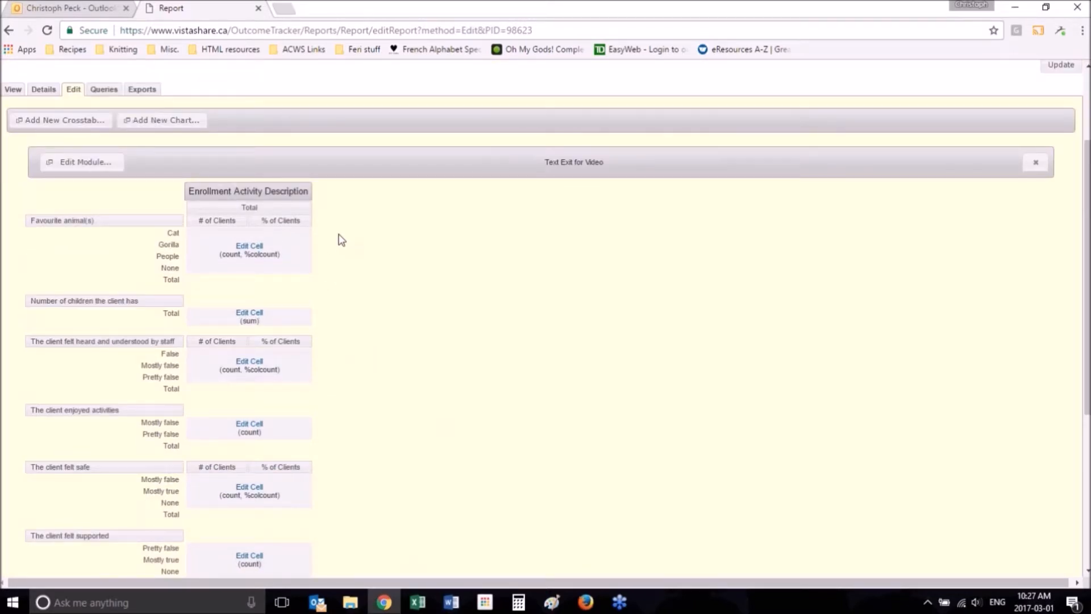
# Step: Change the label of the "Enrollment Activity Description" heading to "Report Data" and save it
pyautogui.click(246, 196)
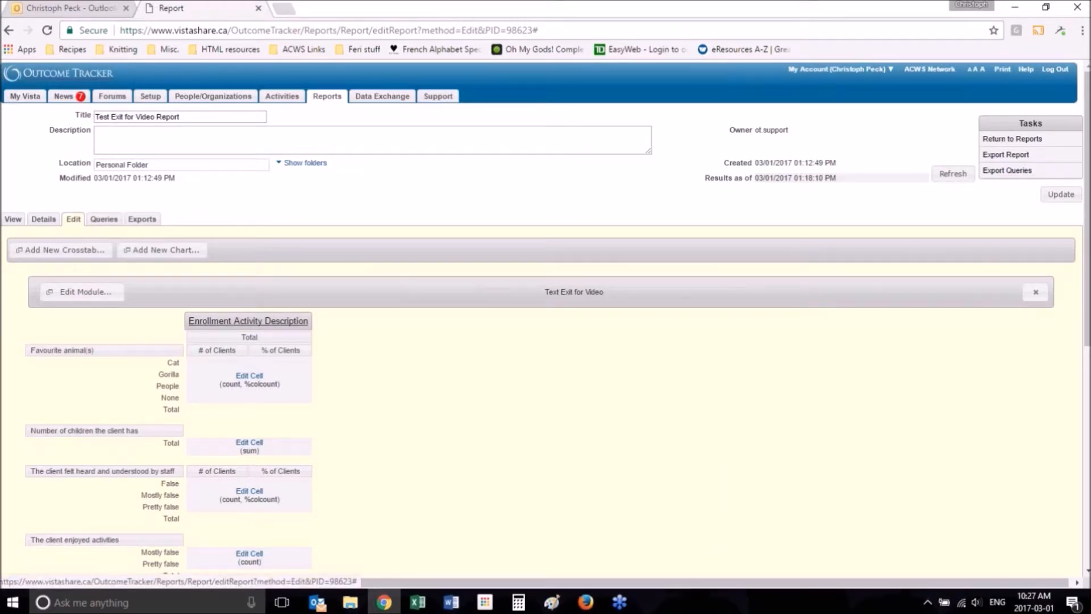
pyautogui.click(249, 321)
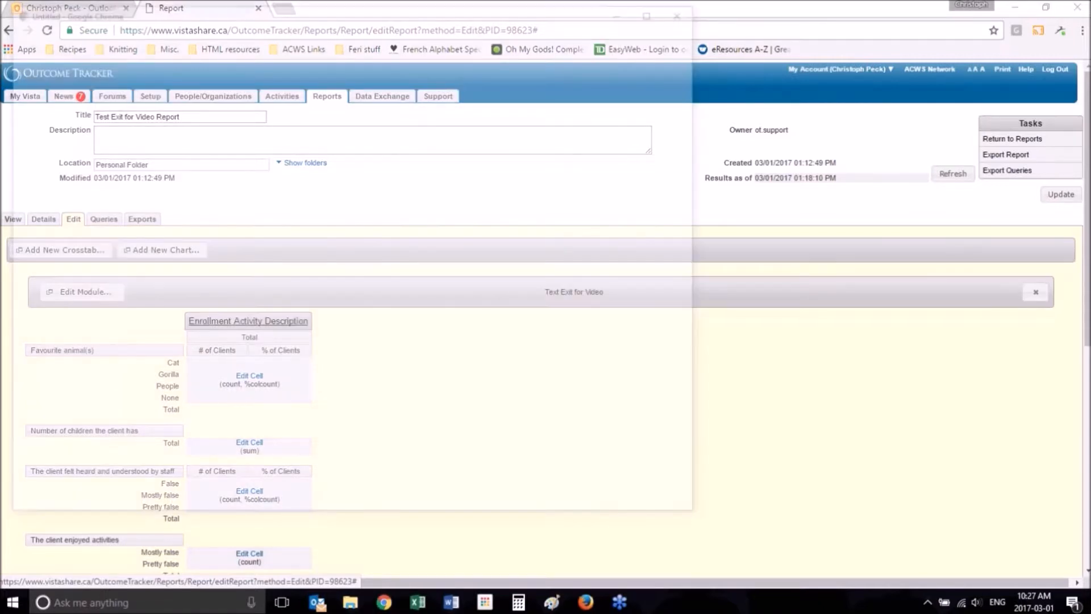
pyautogui.click(93, 92)
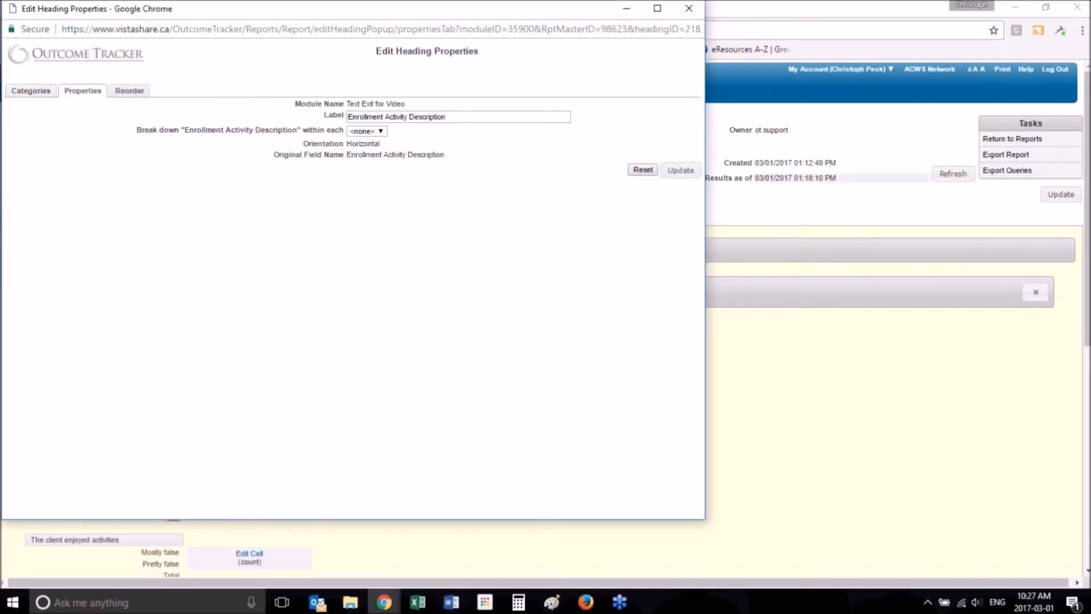
pyautogui.tripleClick(467, 117)
pyautogui.write('Repot')
pyautogui.press('BackSpace')
pyautogui.press('BackSpace')
pyautogui.write('rt Data')
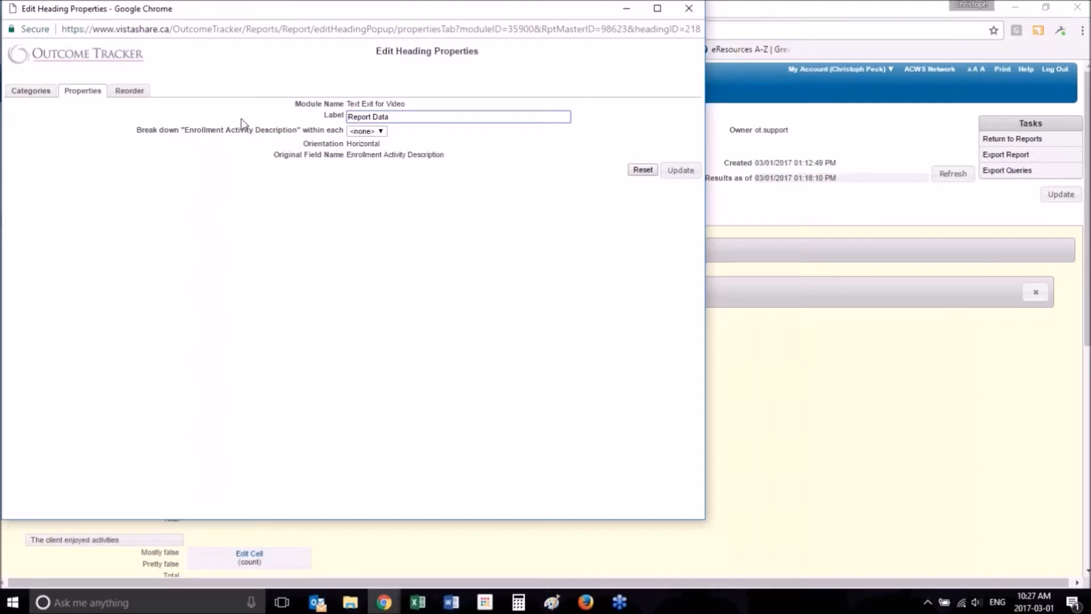
pyautogui.click(681, 170)
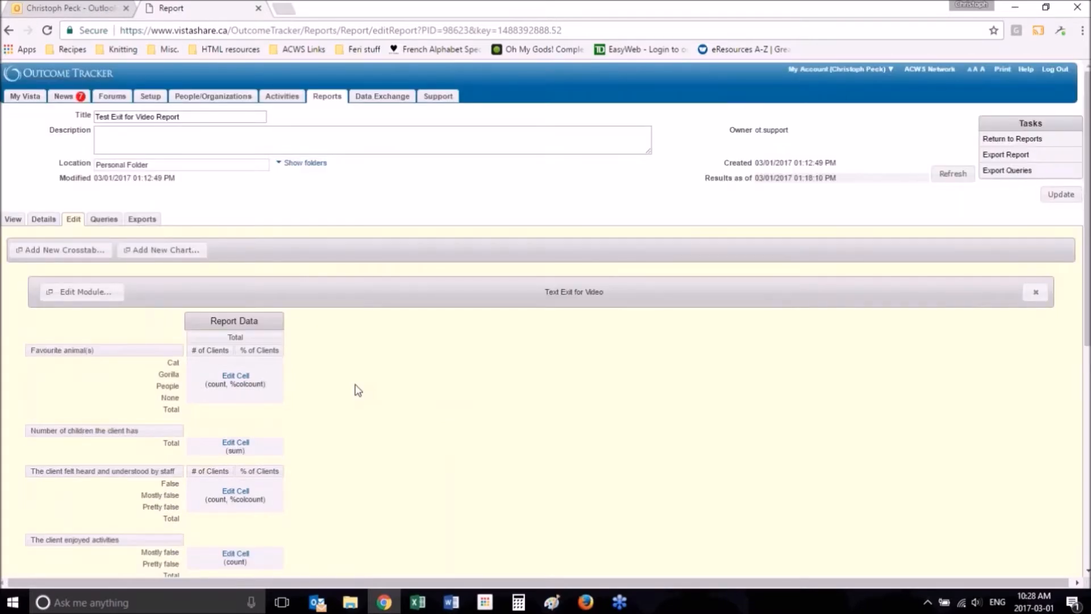
# Step: Open the "Text Exit for Video" crosstab module for editing and display its list of vertical headers
pyautogui.scroll(-1, 358, 390)
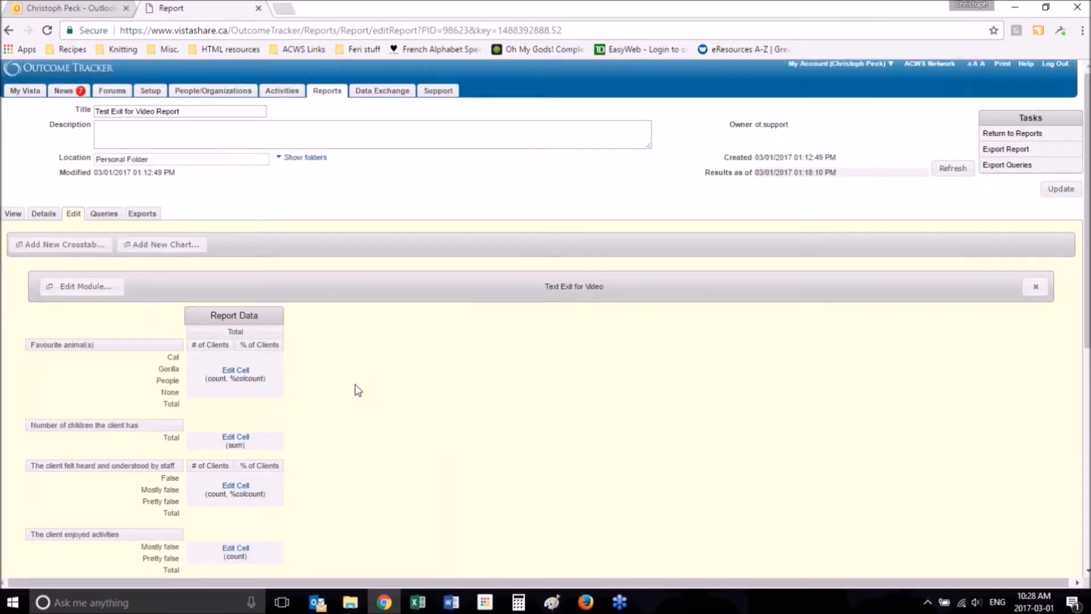
pyautogui.scroll(-7, 358, 391)
pyautogui.scroll(3, 403, 273)
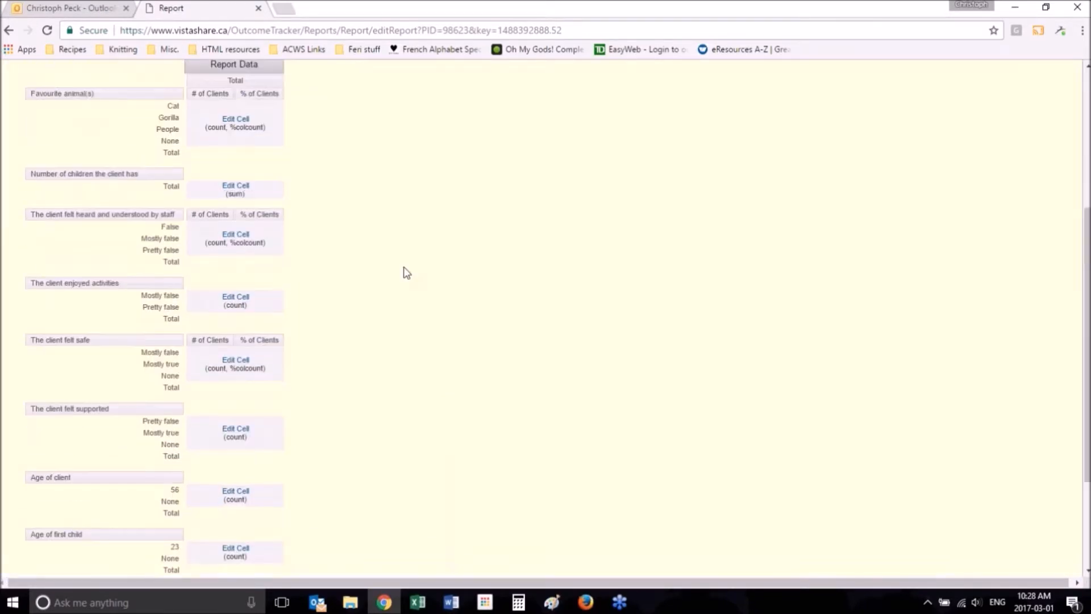
pyautogui.scroll(5, 405, 273)
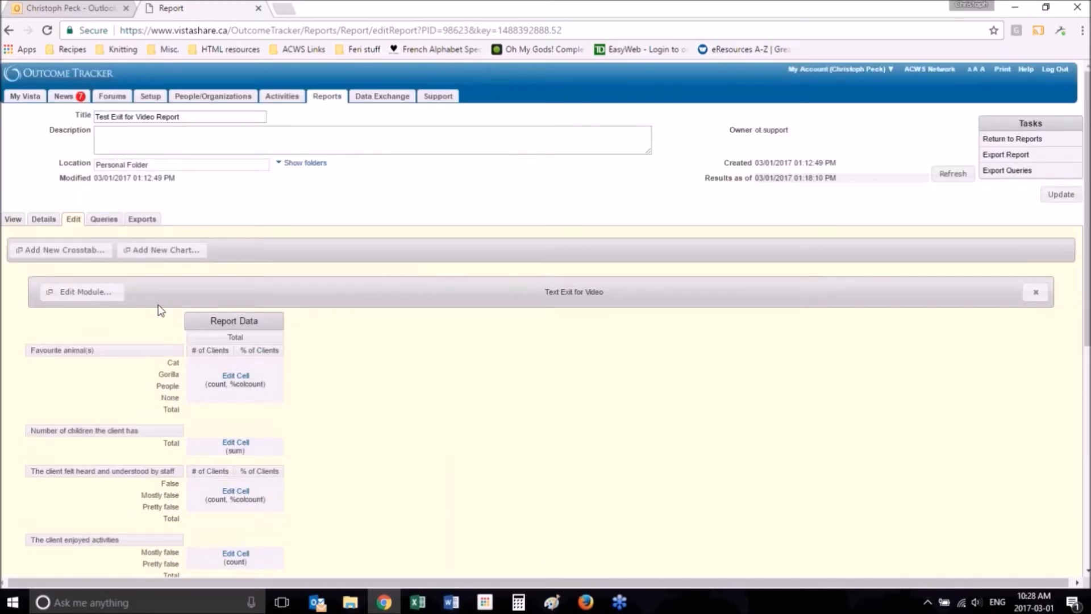
pyautogui.click(83, 297)
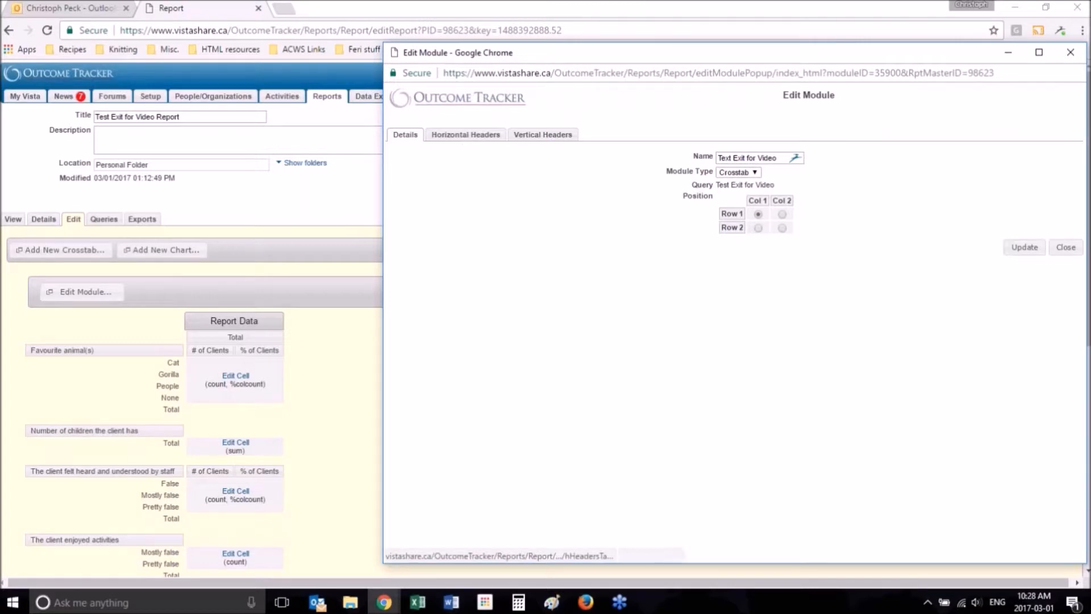
pyautogui.click(465, 134)
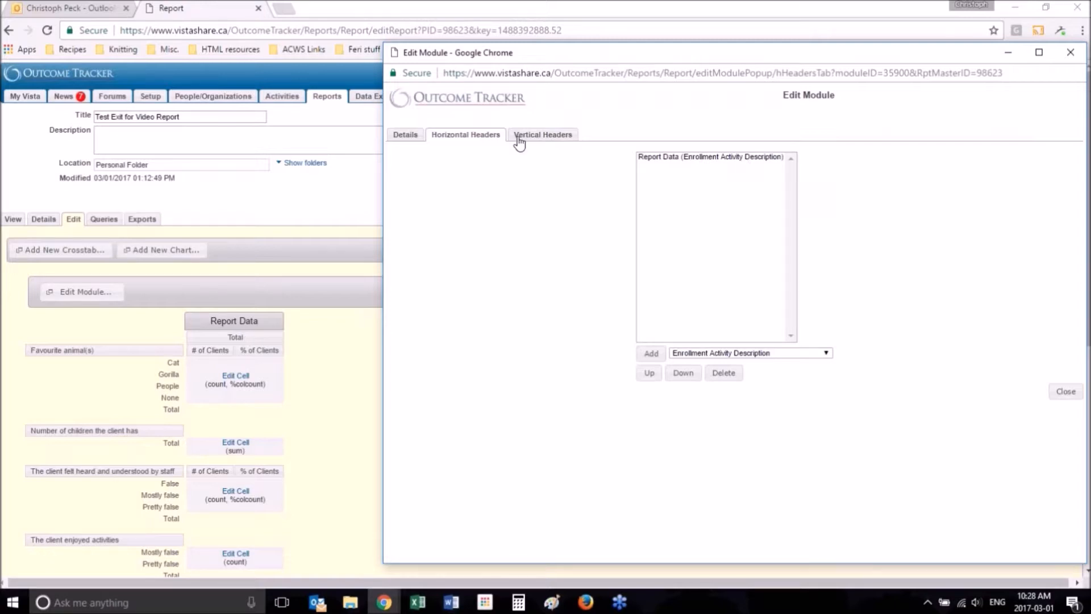
pyautogui.click(545, 137)
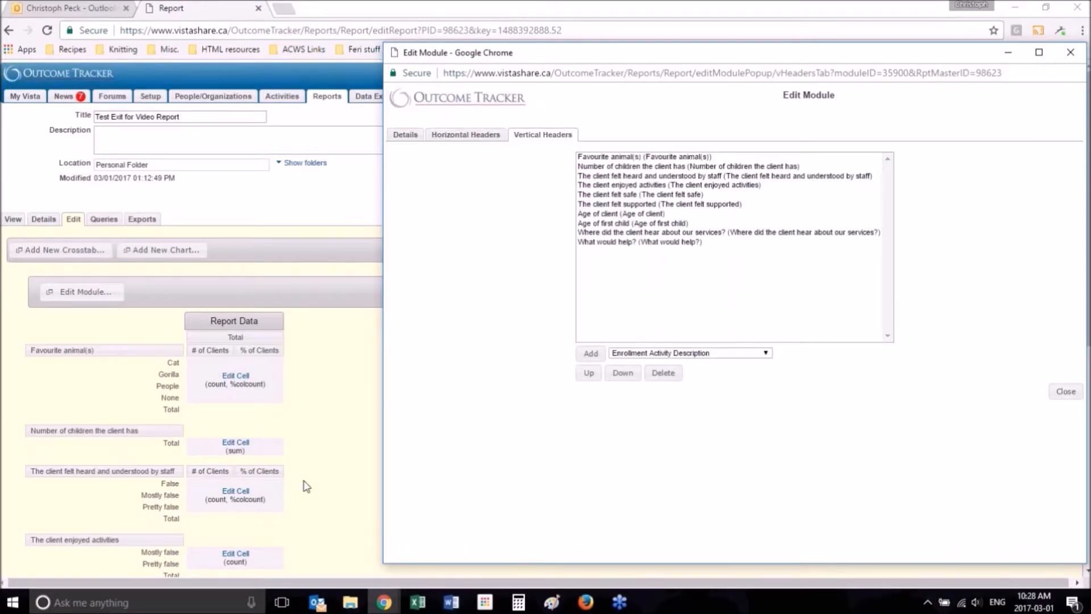
pyautogui.click(629, 215)
pyautogui.hotkey('shift', 'Down')
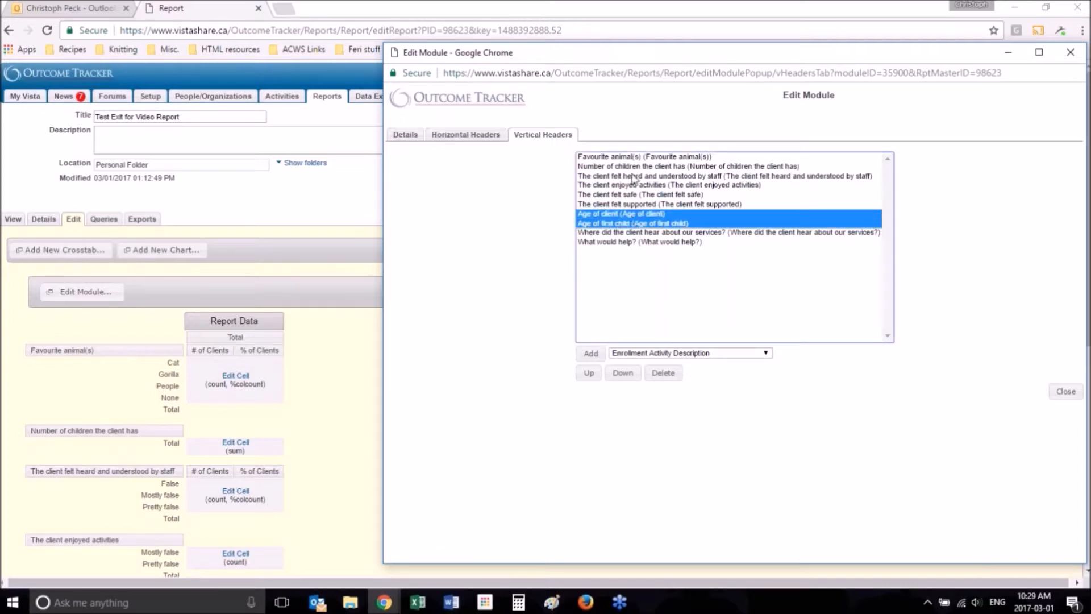
pyautogui.click(629, 178)
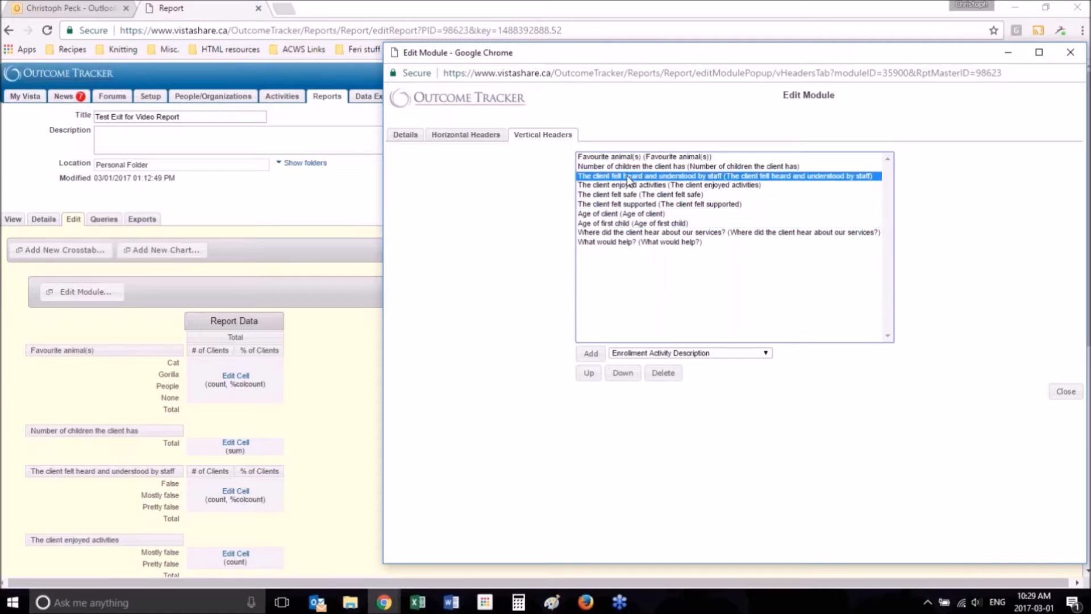
pyautogui.hotkey('shift', 'Down')
pyautogui.hotkey('shift', 'Down')
pyautogui.hotkey('shift', 'Down')
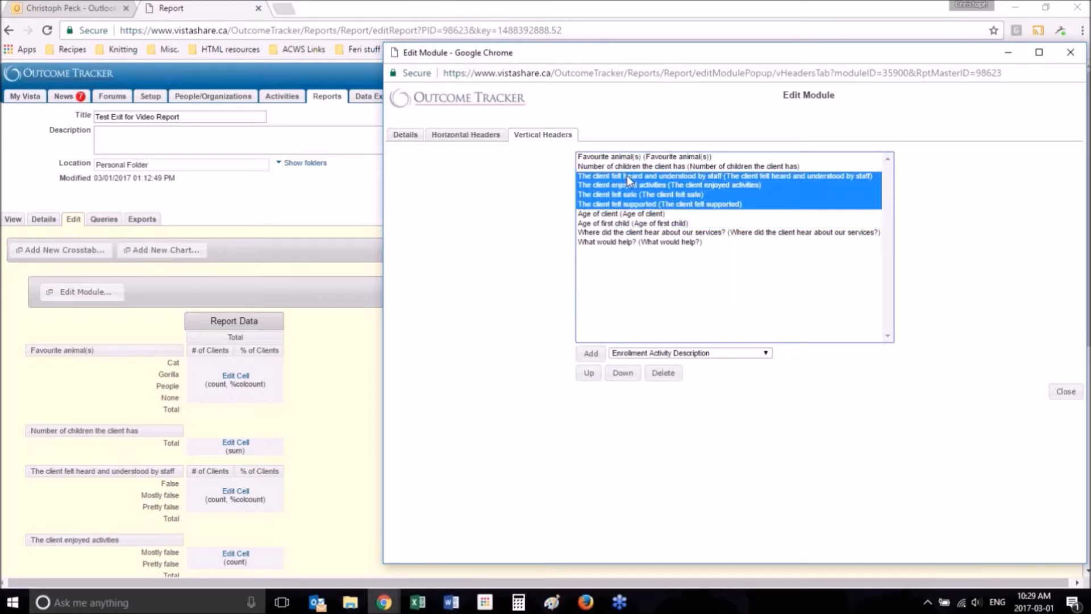
pyautogui.click(629, 215)
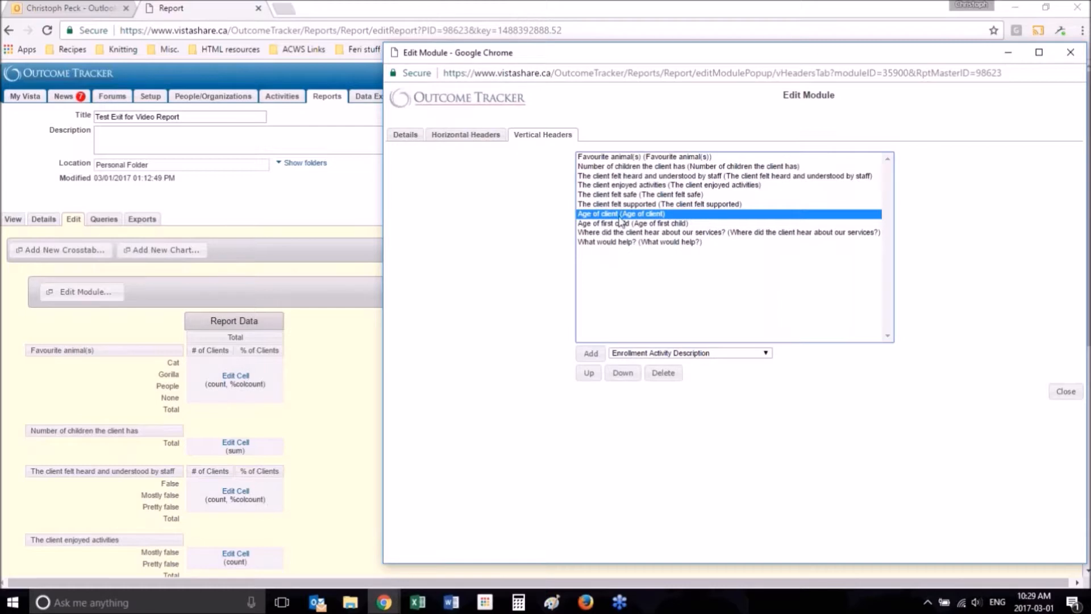
# Step: Move the four vertical headers from "The client felt heard and understood by staff" to "The client felt supported" below "Age of first child" and close the module editor
pyautogui.click(634, 178)
pyautogui.hotkey('shift', 'Down')
pyautogui.hotkey('shift', 'Down')
pyautogui.hotkey('shift', 'Down')
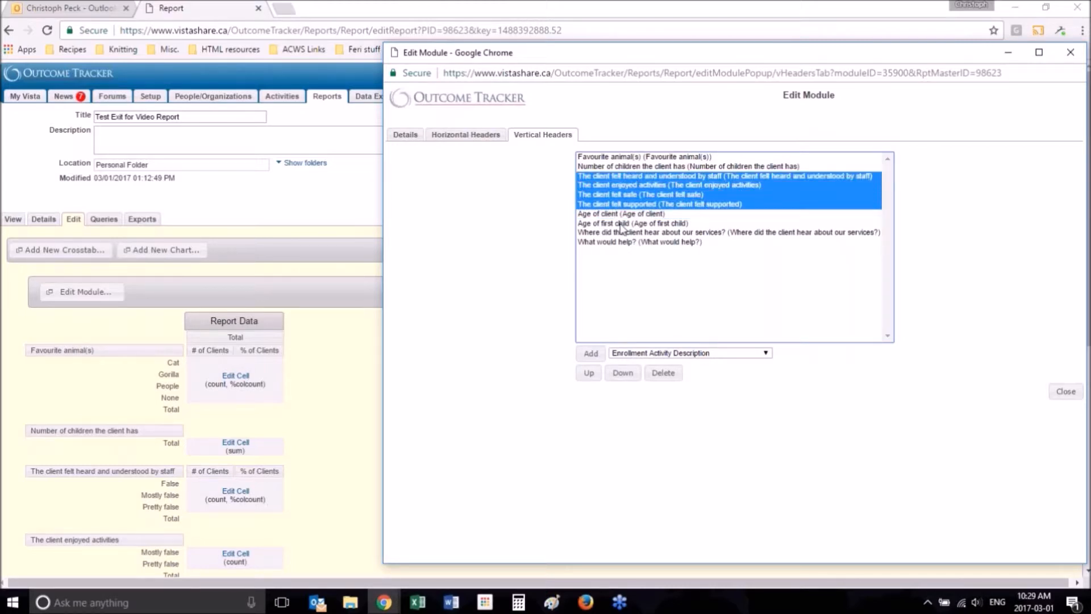
pyautogui.click(623, 373)
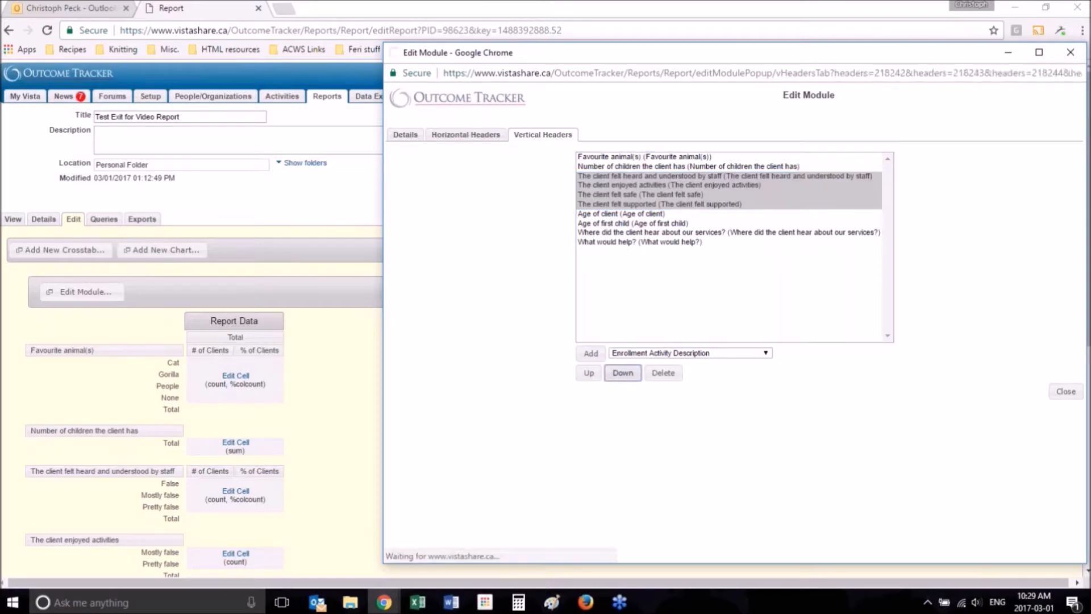
pyautogui.click(623, 372)
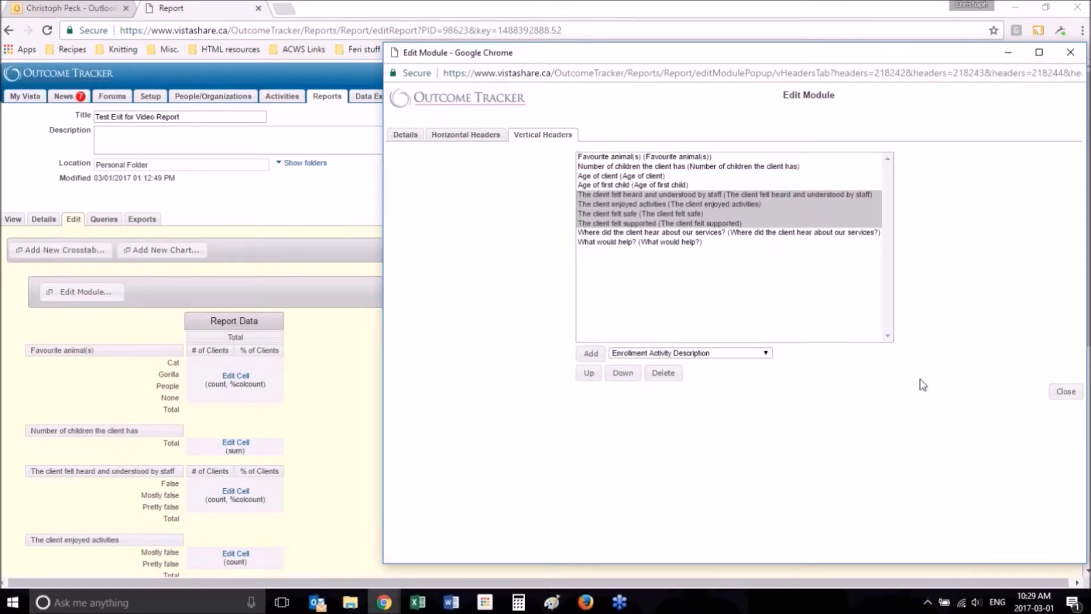
pyautogui.click(816, 299)
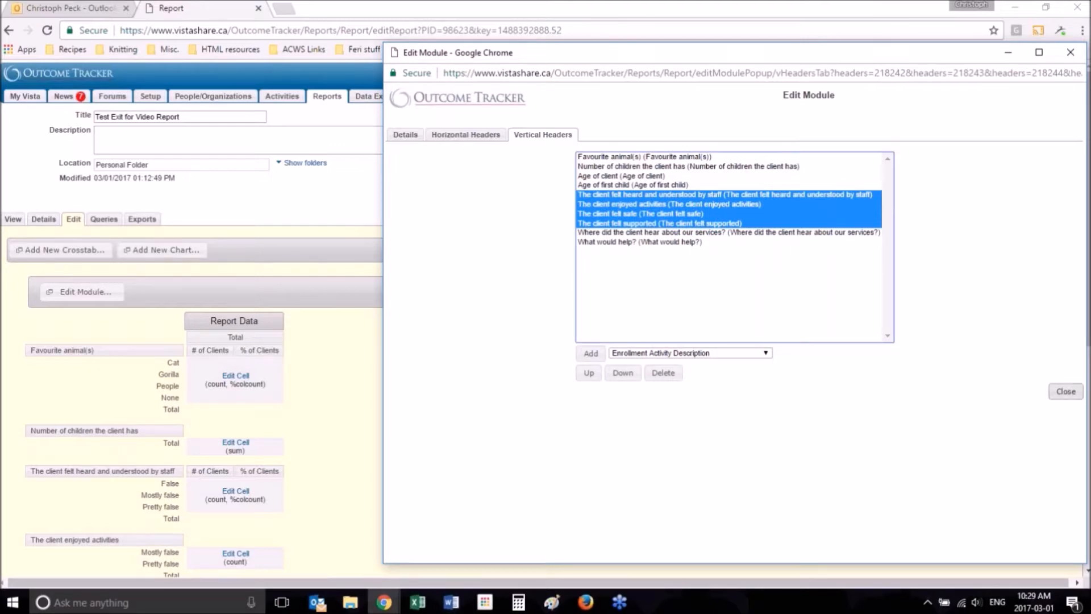
pyautogui.click(1066, 392)
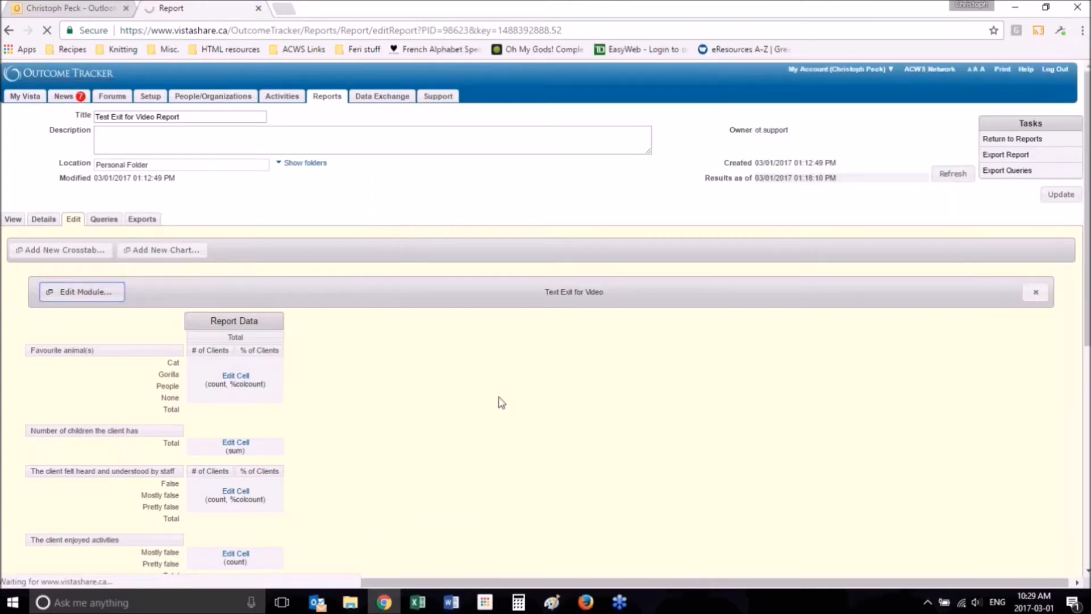
# Step: Check the reordered sections in the layout, then reopen the crosstab module and add Role as a vertical header
pyautogui.scroll(-1, 305, 409)
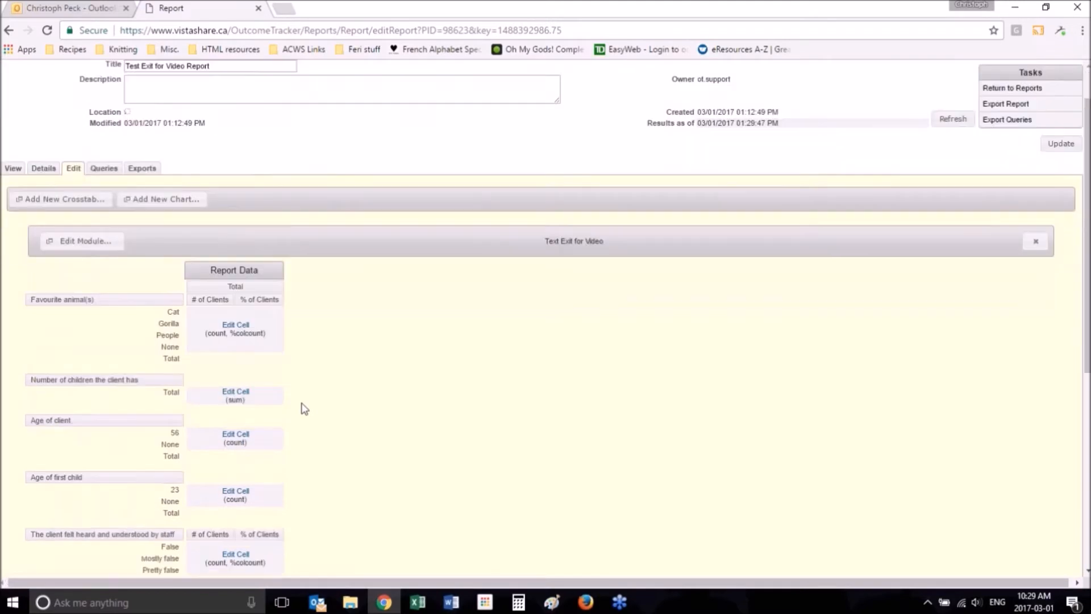
pyautogui.scroll(-1, 304, 409)
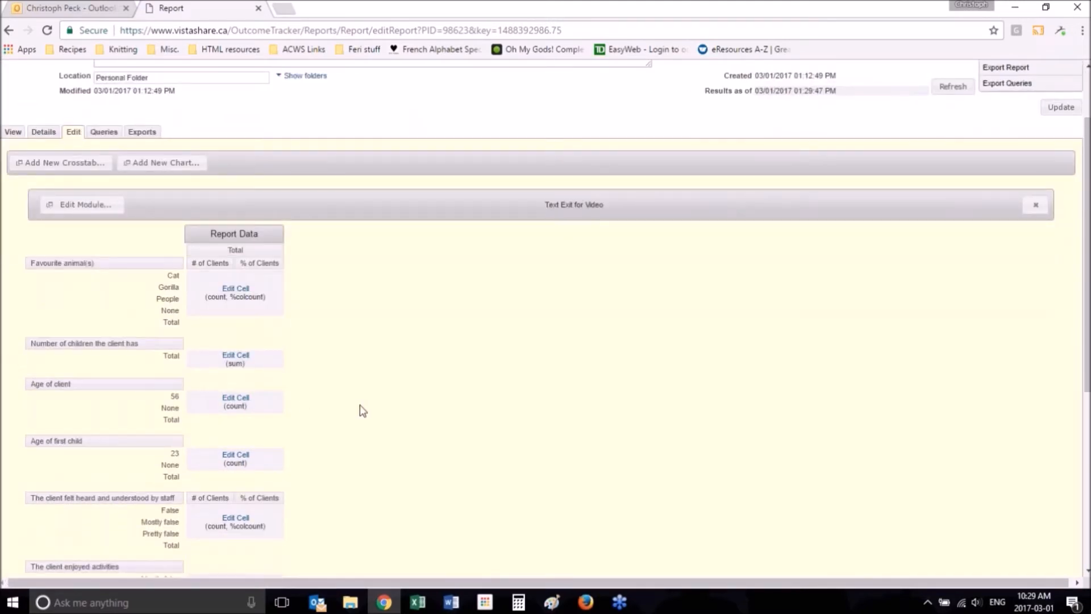
pyautogui.scroll(-1, 471, 371)
pyautogui.scroll(1, 471, 371)
pyautogui.scroll(1, 471, 371)
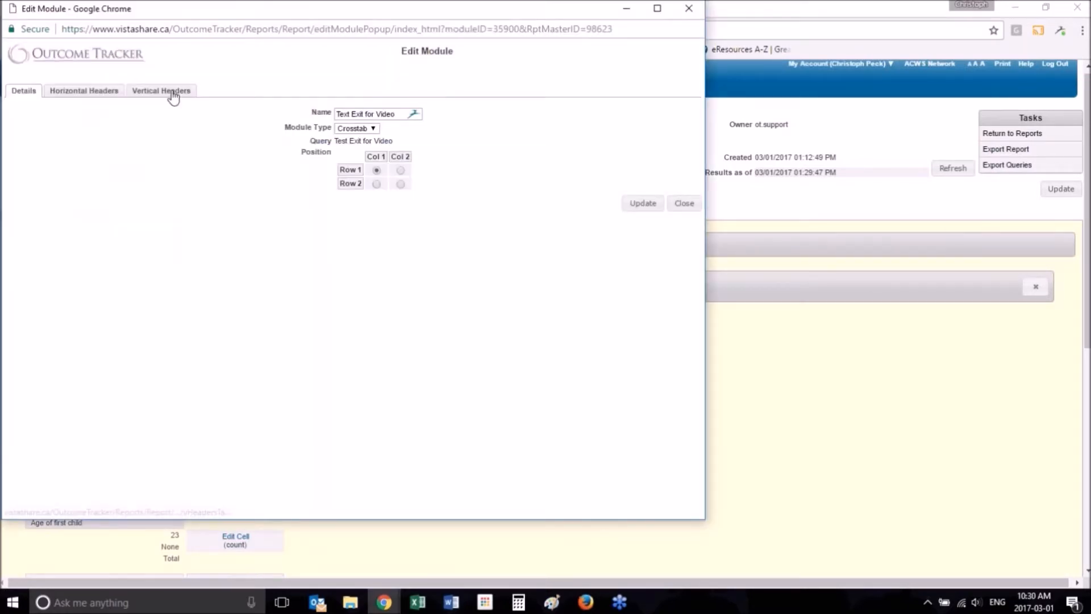
pyautogui.click(164, 91)
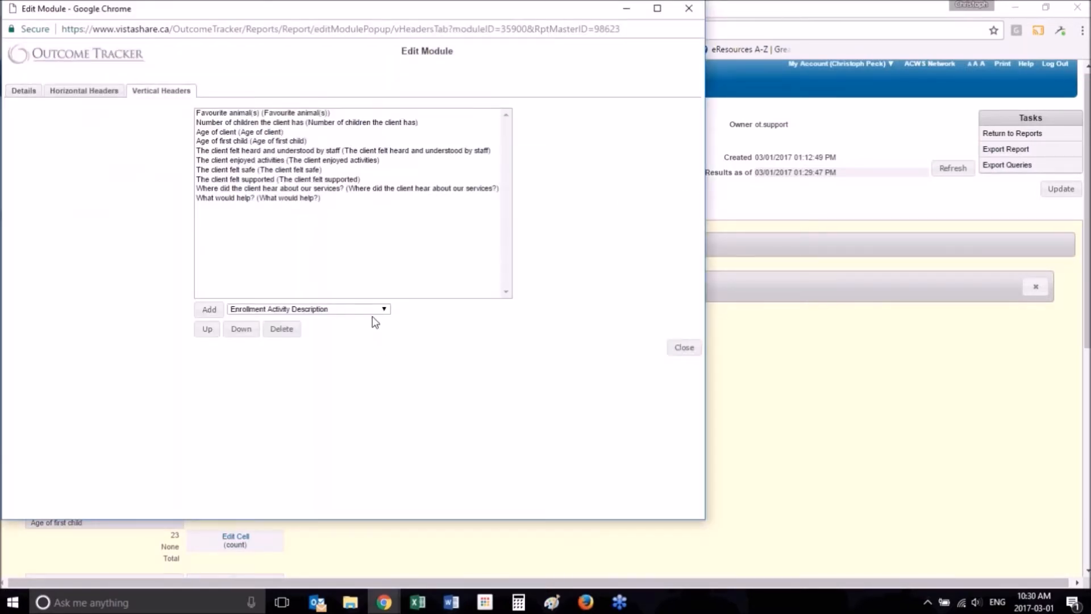
pyautogui.click(376, 308)
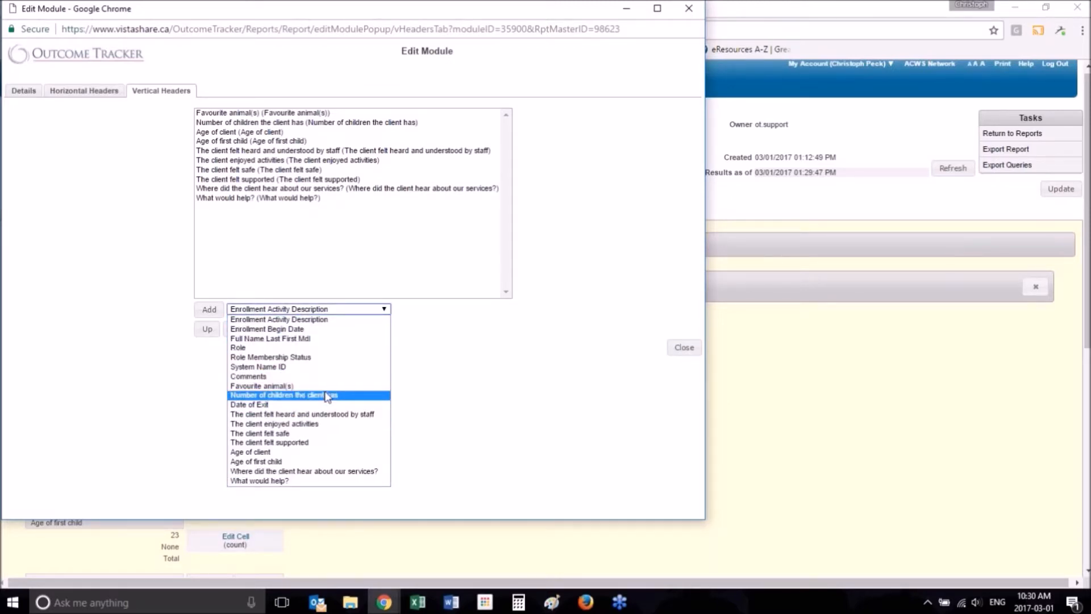
pyautogui.click(306, 250)
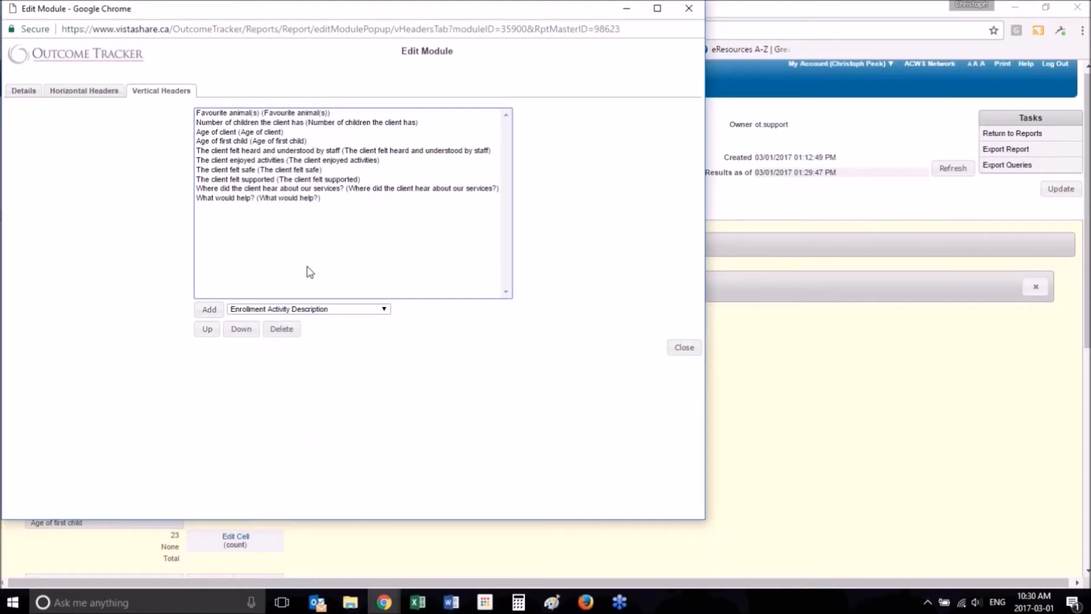
pyautogui.click(348, 311)
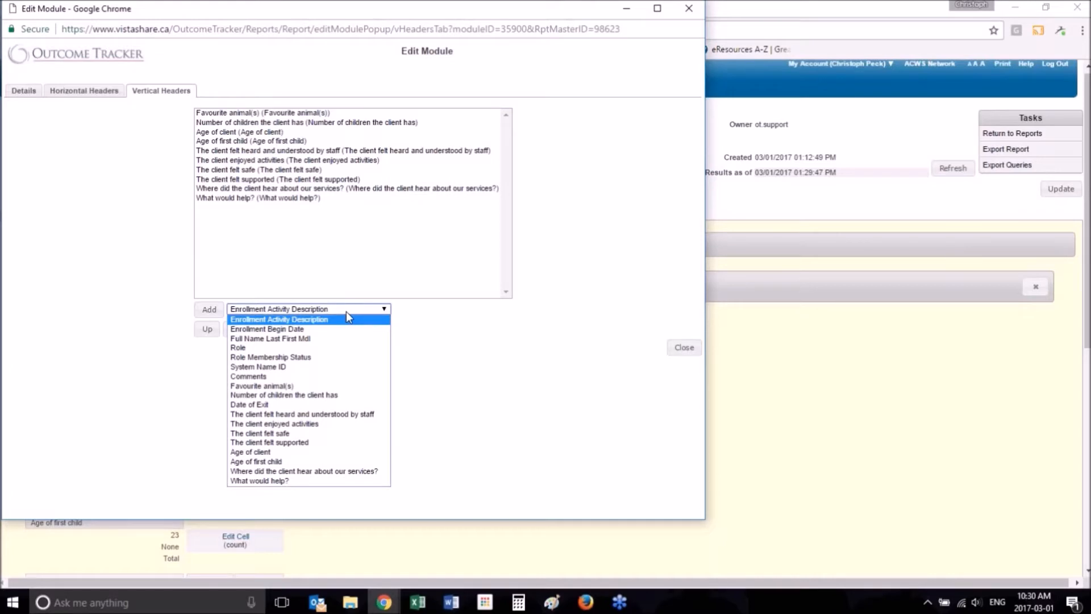
pyautogui.click(335, 351)
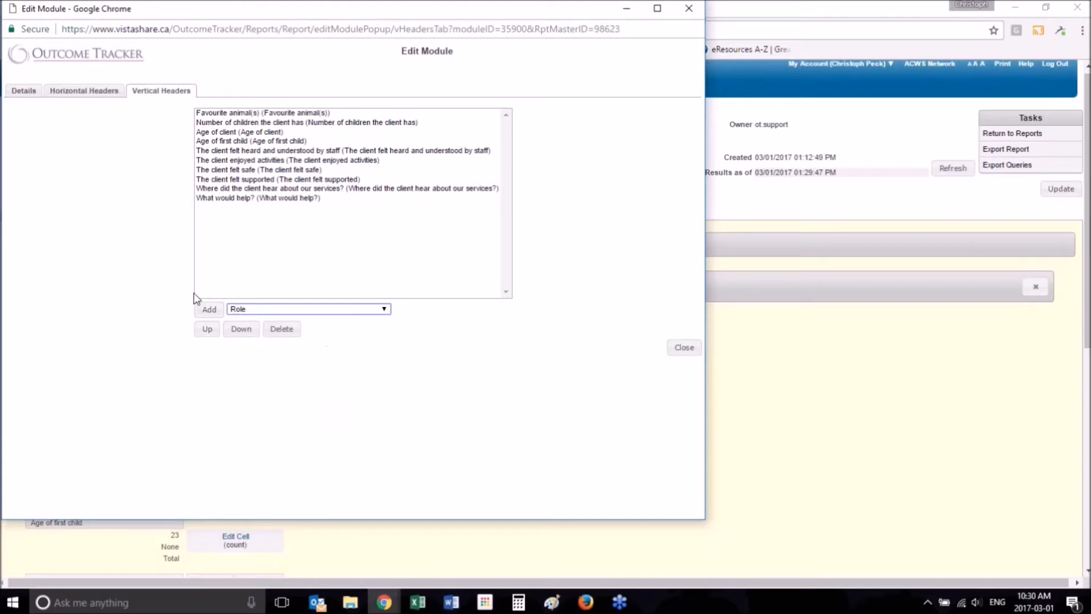
pyautogui.click(209, 307)
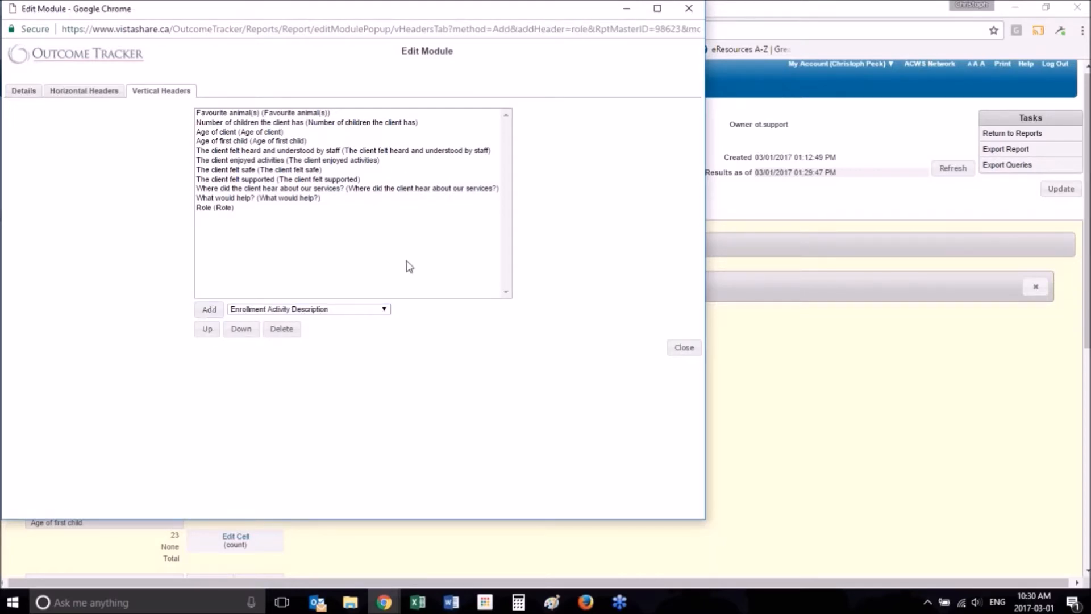
# Step: Delete the "What would help?" header from the module's vertical headers
pyautogui.click(270, 199)
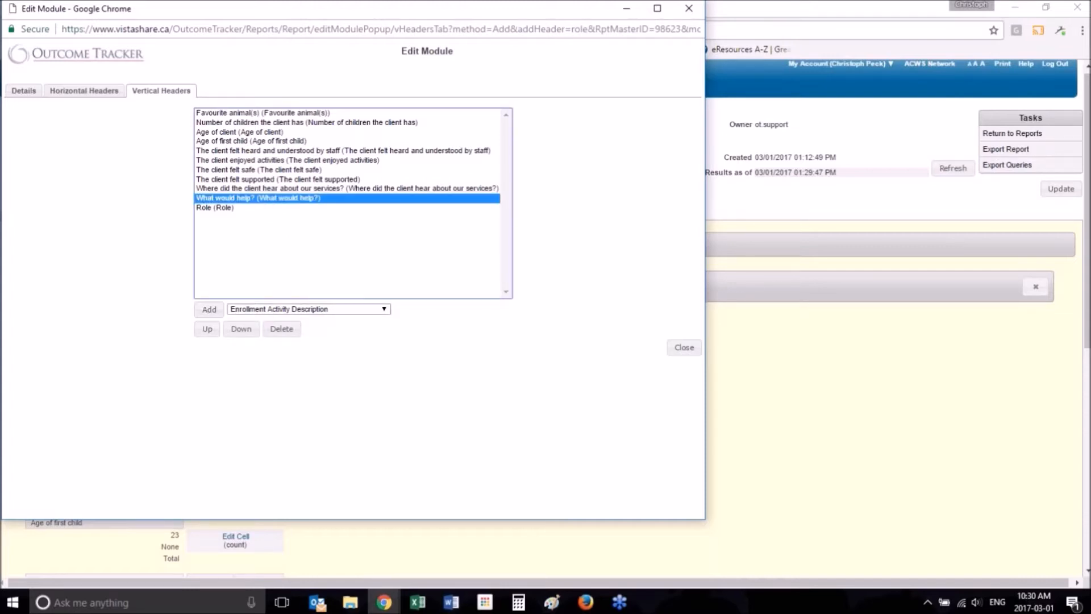
pyautogui.click(282, 329)
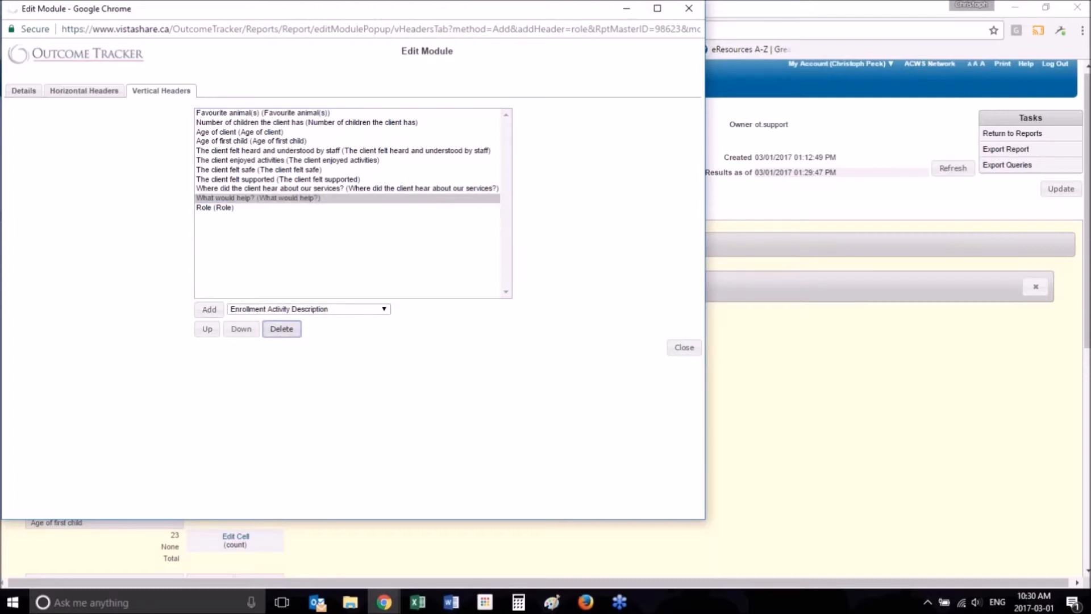
pyautogui.click(371, 246)
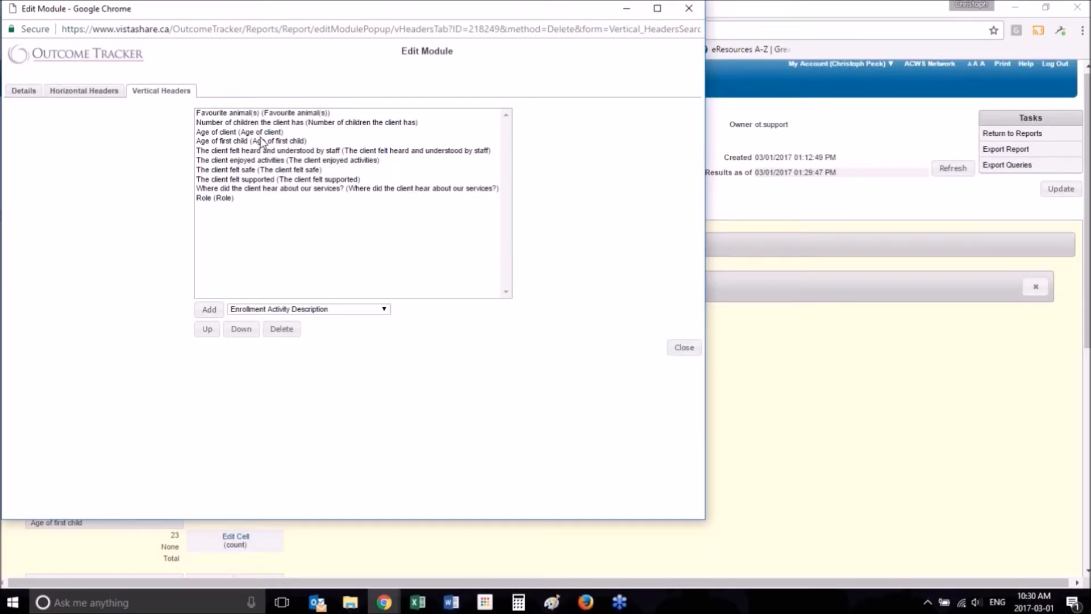
# Step: Compare the module's horizontal and vertical header lists and examine which fields can be added as horizontal headers
pyautogui.click(109, 93)
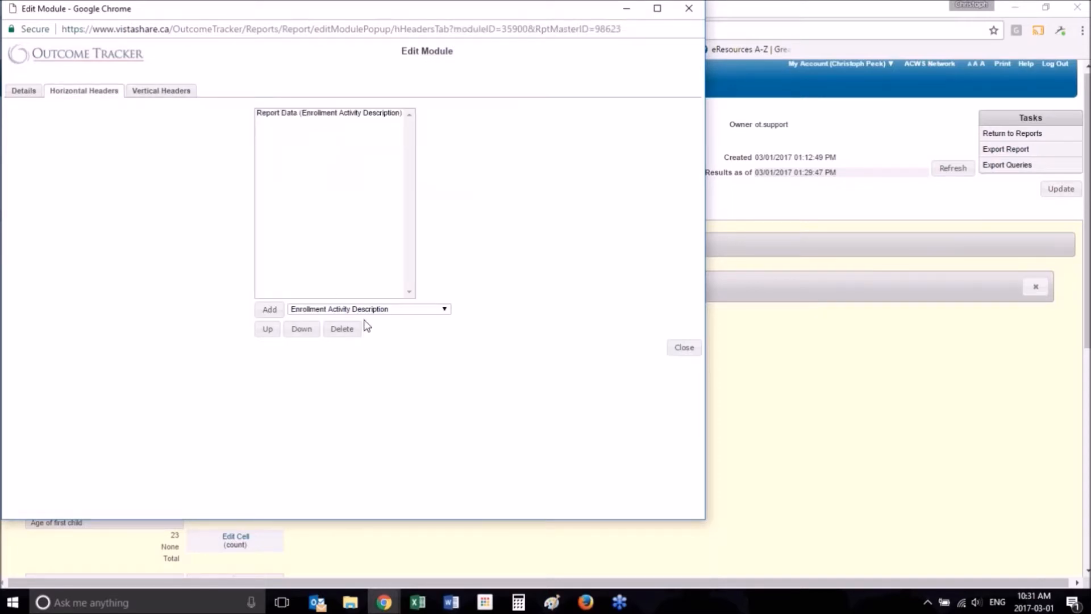
pyautogui.click(396, 309)
pyautogui.click(566, 229)
pyautogui.click(171, 95)
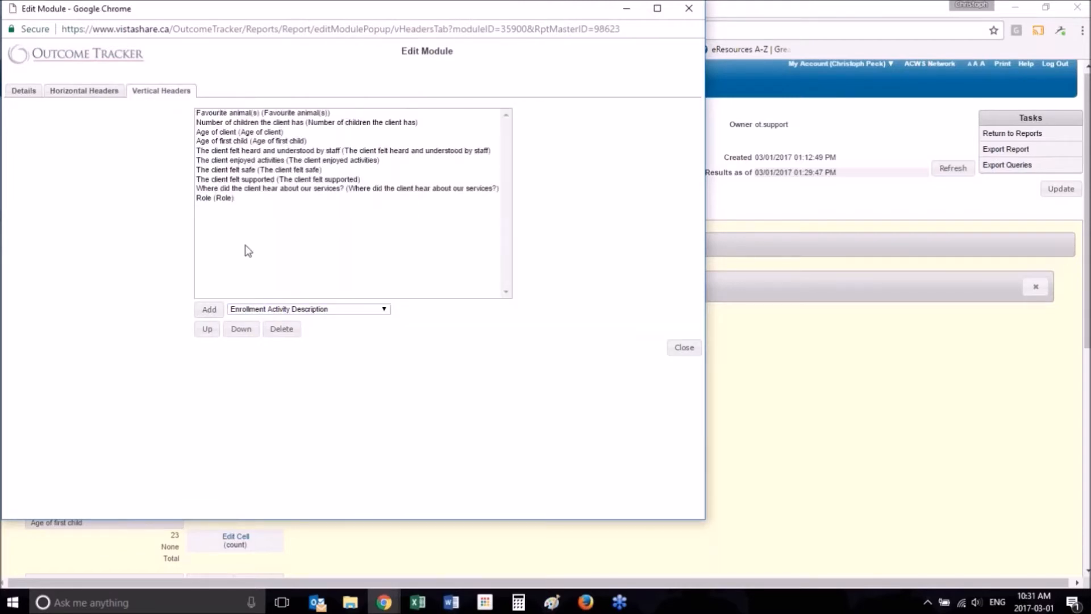
pyautogui.click(99, 94)
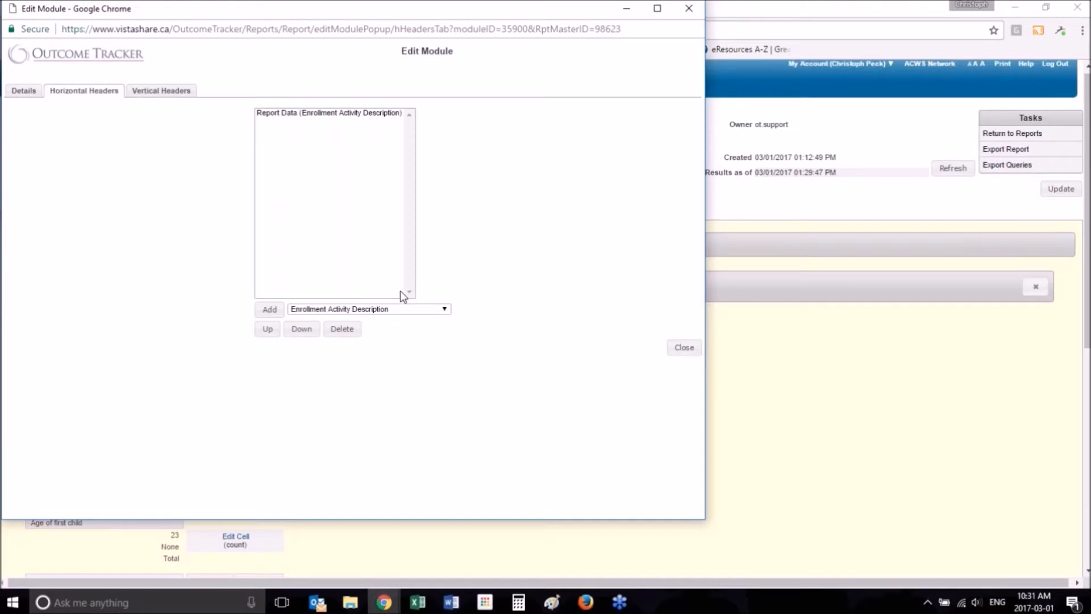
pyautogui.click(397, 309)
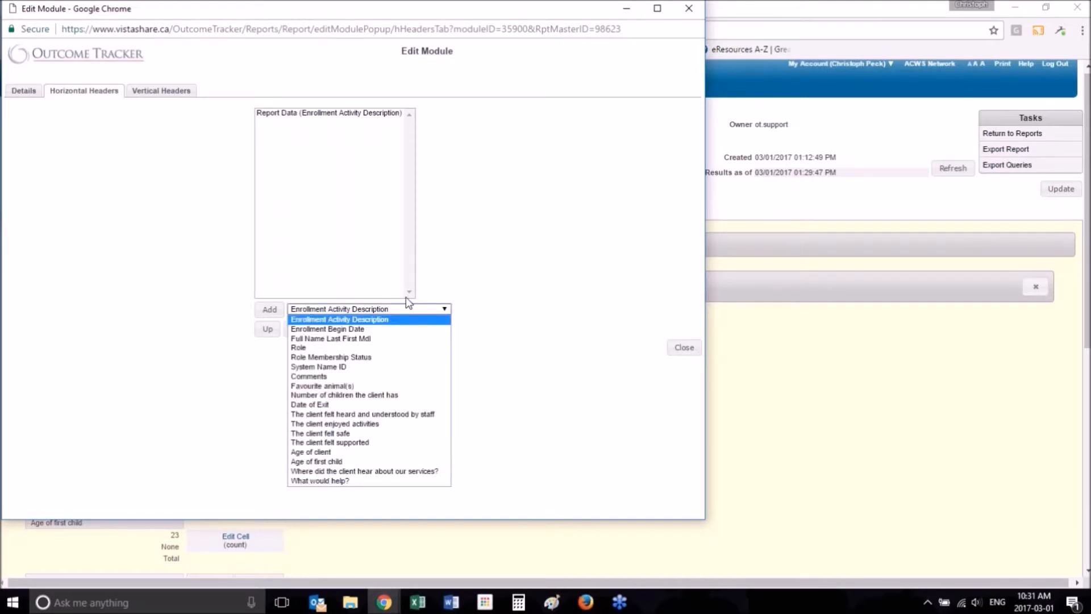
pyautogui.click(523, 227)
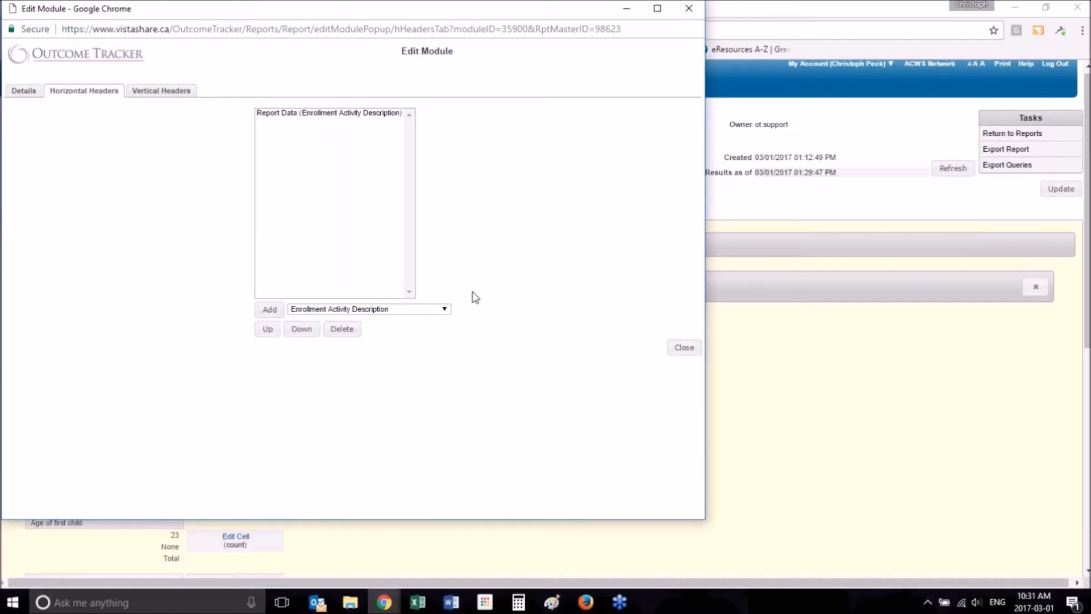
pyautogui.click(175, 96)
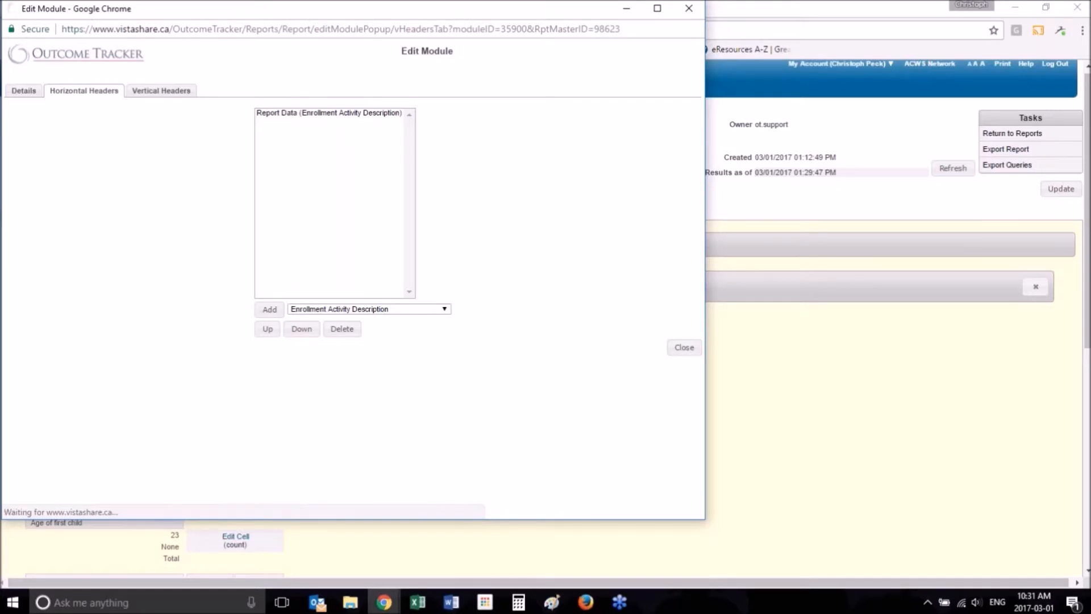
pyautogui.click(84, 91)
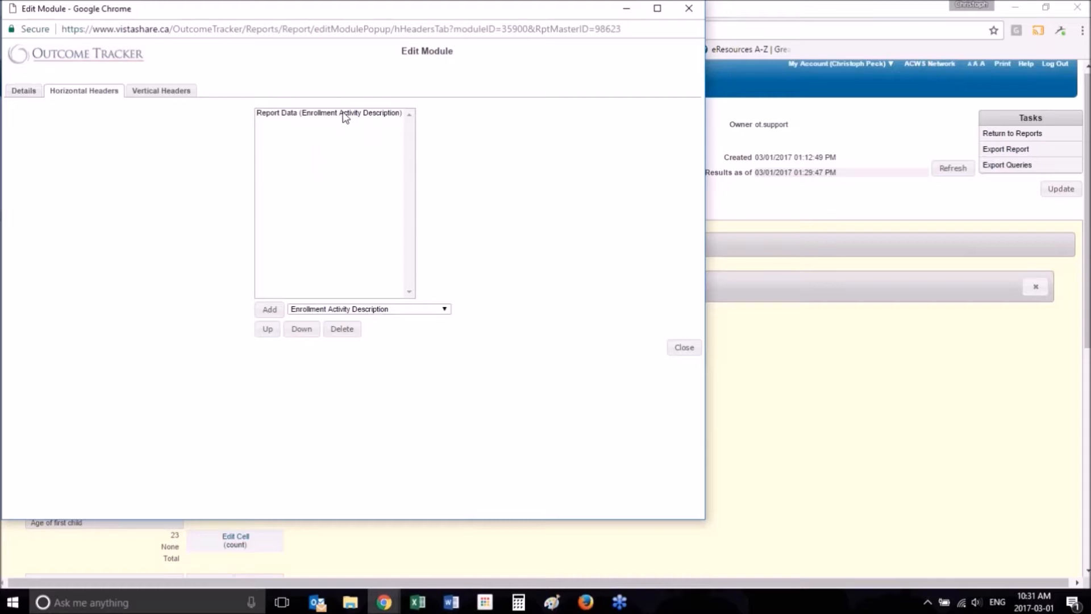
pyautogui.click(163, 91)
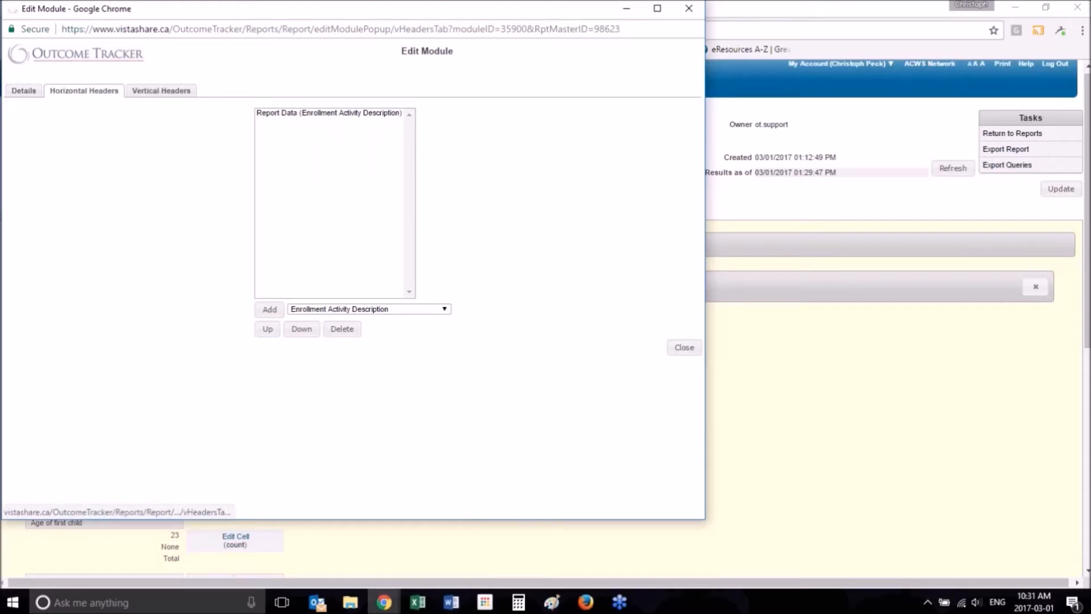
# Step: Examine the Report Data horizontal header and the fields available beside it, and check them against the vertical headers list
pyautogui.click(107, 95)
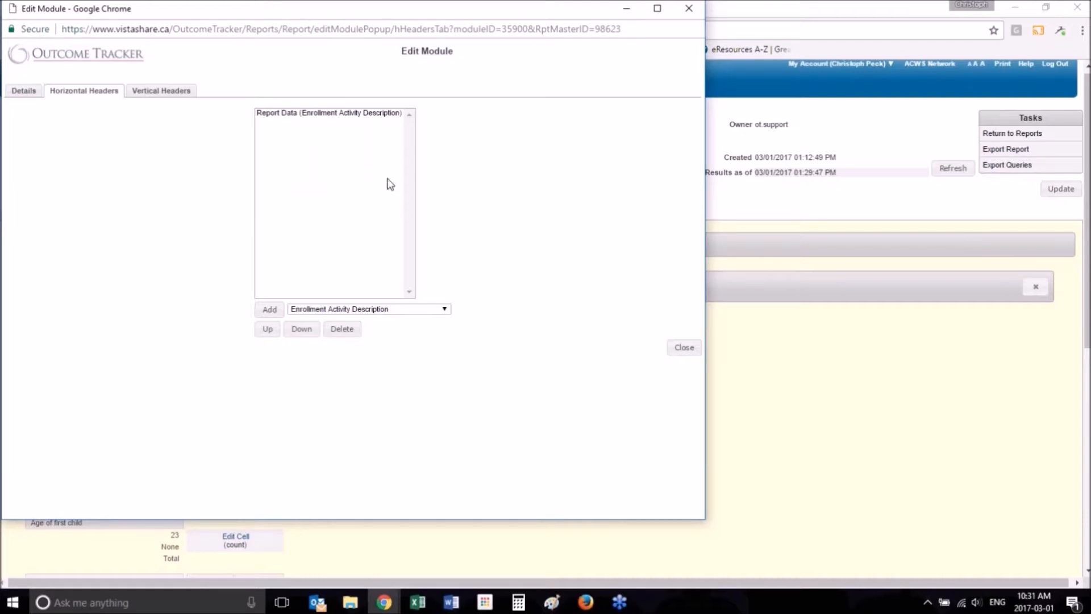
pyautogui.click(446, 310)
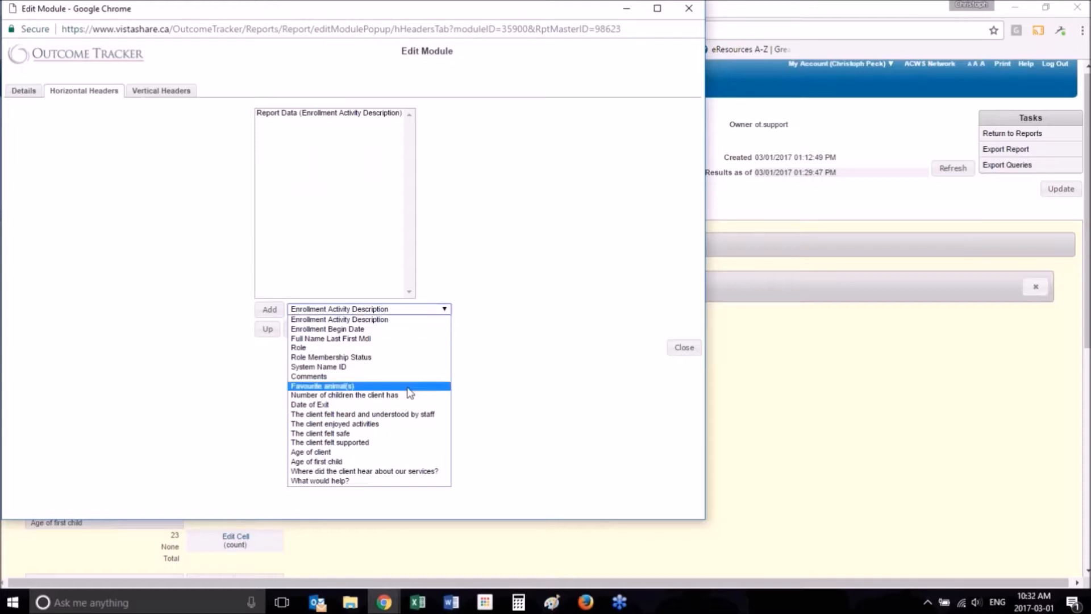
pyautogui.click(479, 265)
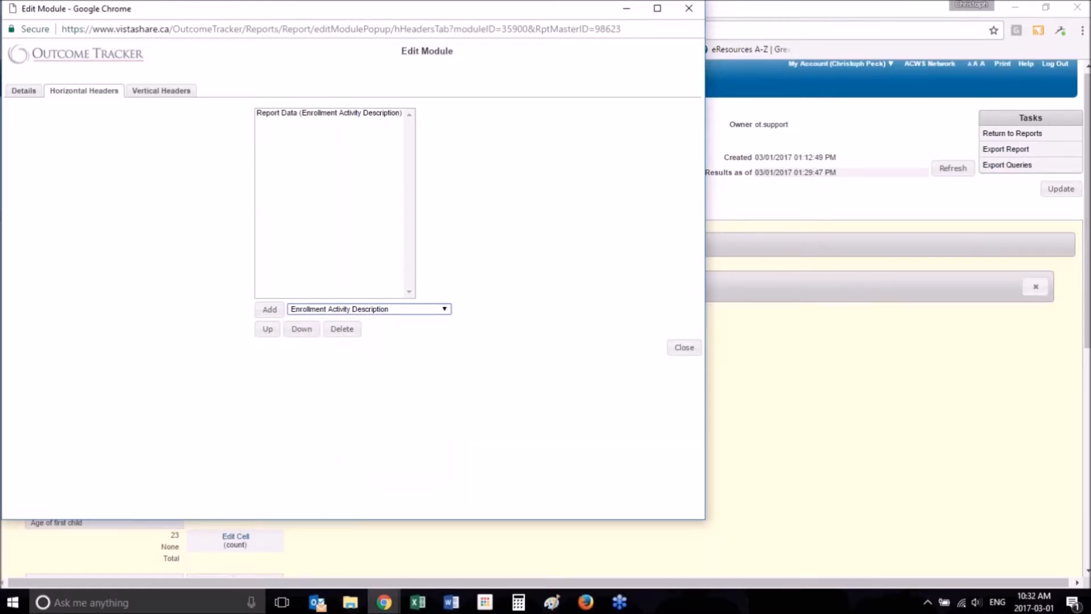
pyautogui.click(157, 98)
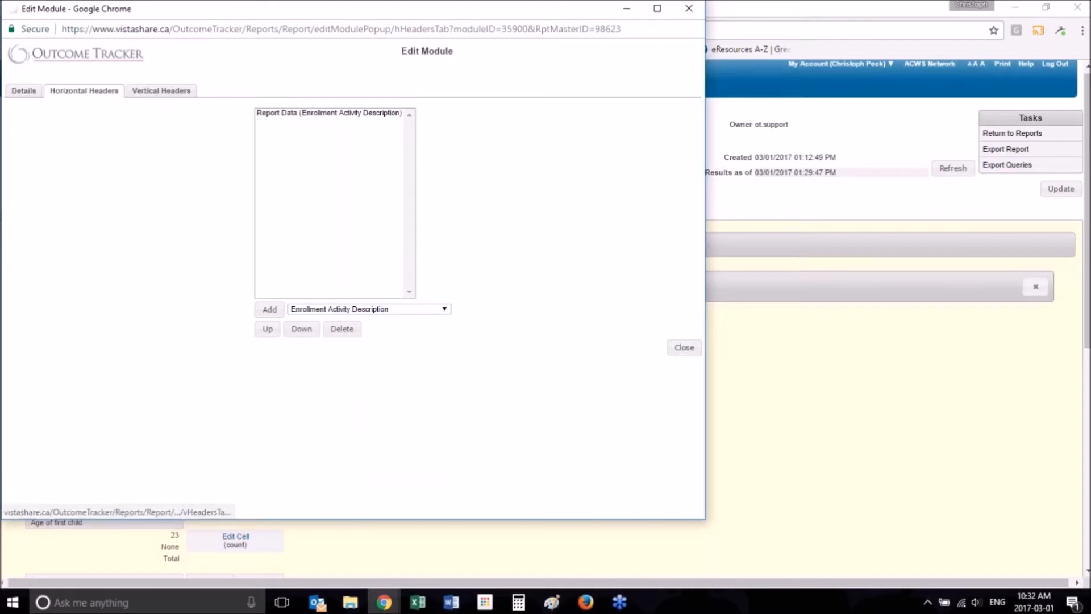
pyautogui.click(98, 99)
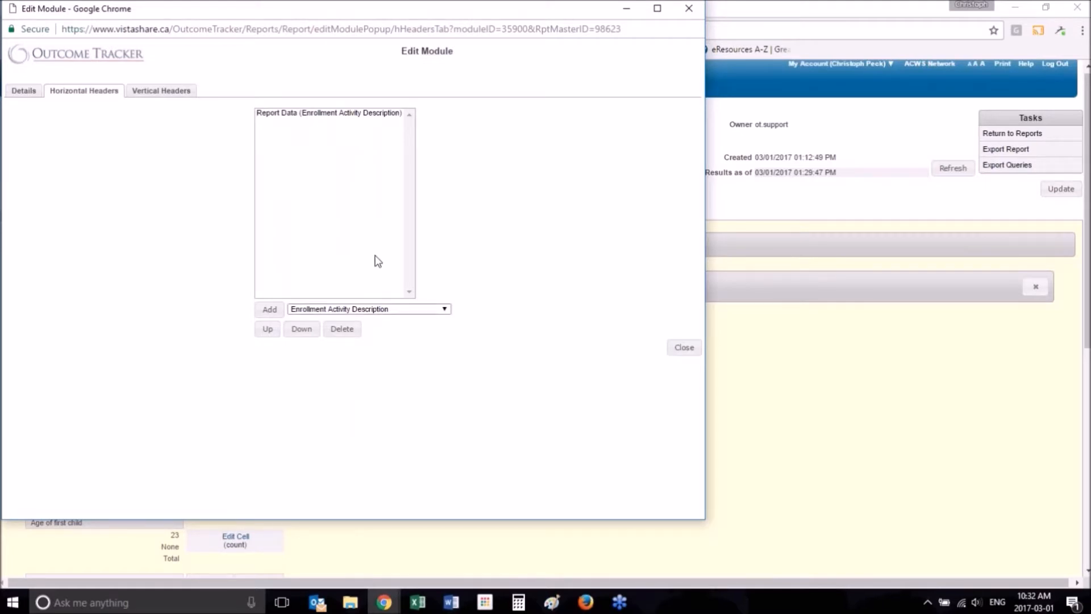
pyautogui.click(362, 118)
pyautogui.click(362, 116)
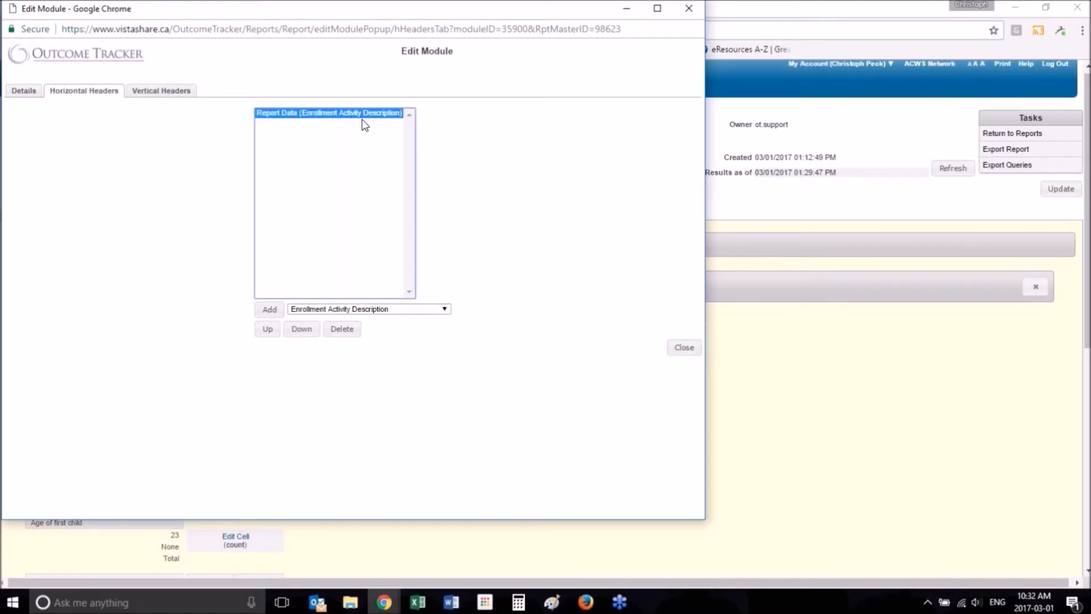
pyautogui.click(493, 172)
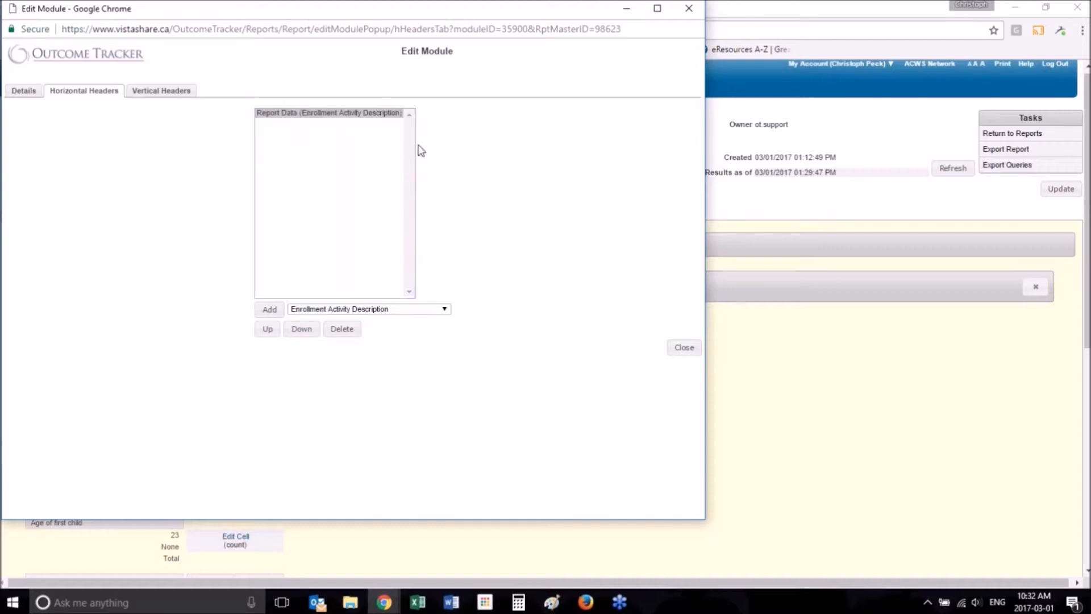
pyautogui.click(411, 308)
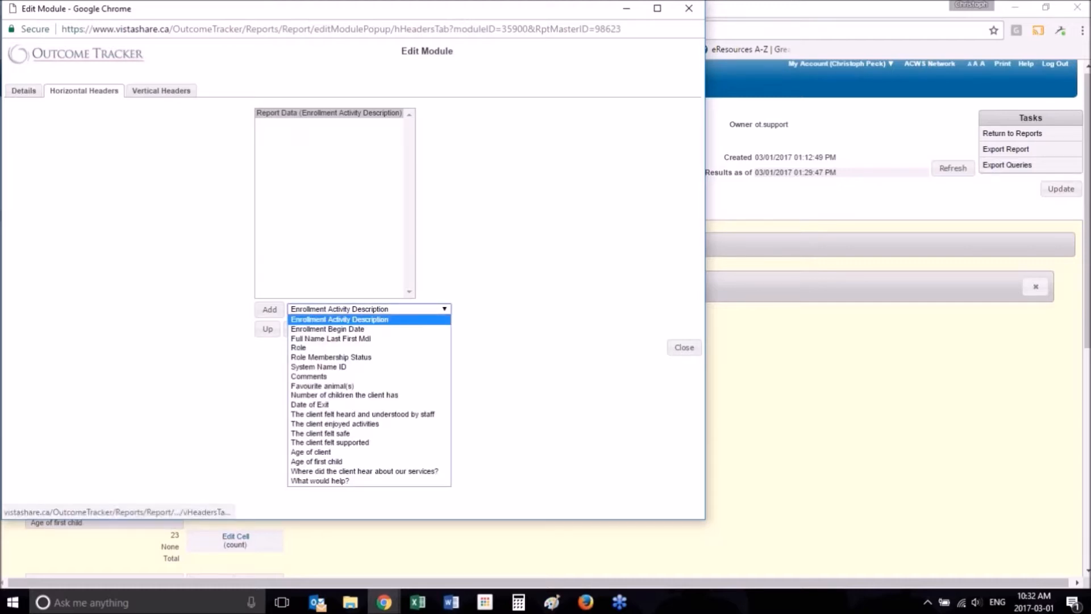
pyautogui.click(146, 92)
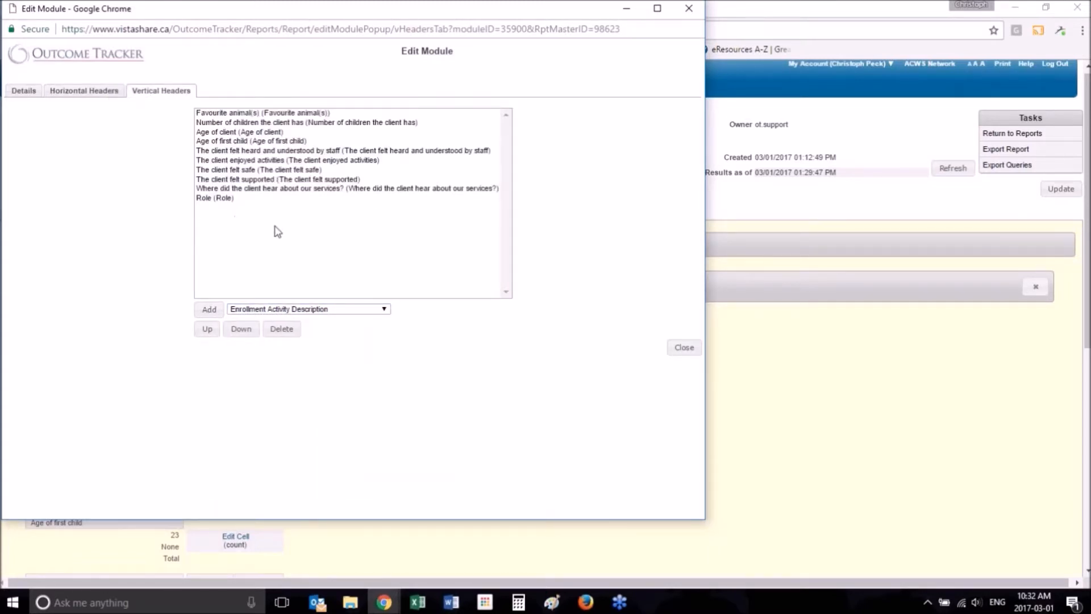
pyautogui.click(111, 92)
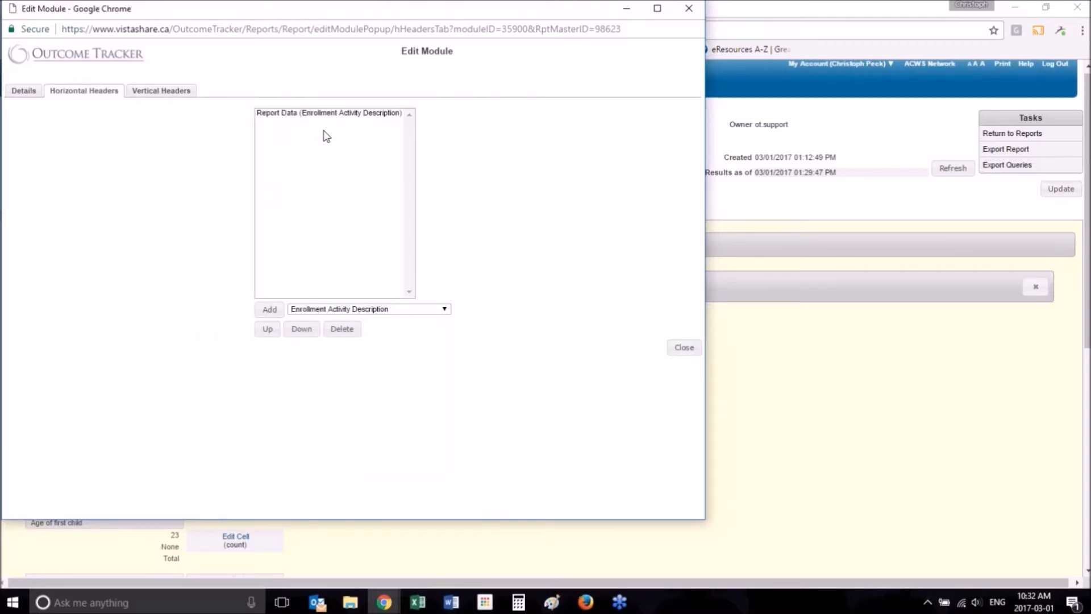
# Step: Add Favourite animal(s) as a horizontal header of the crosstab module
pyautogui.click(443, 310)
pyautogui.click(387, 389)
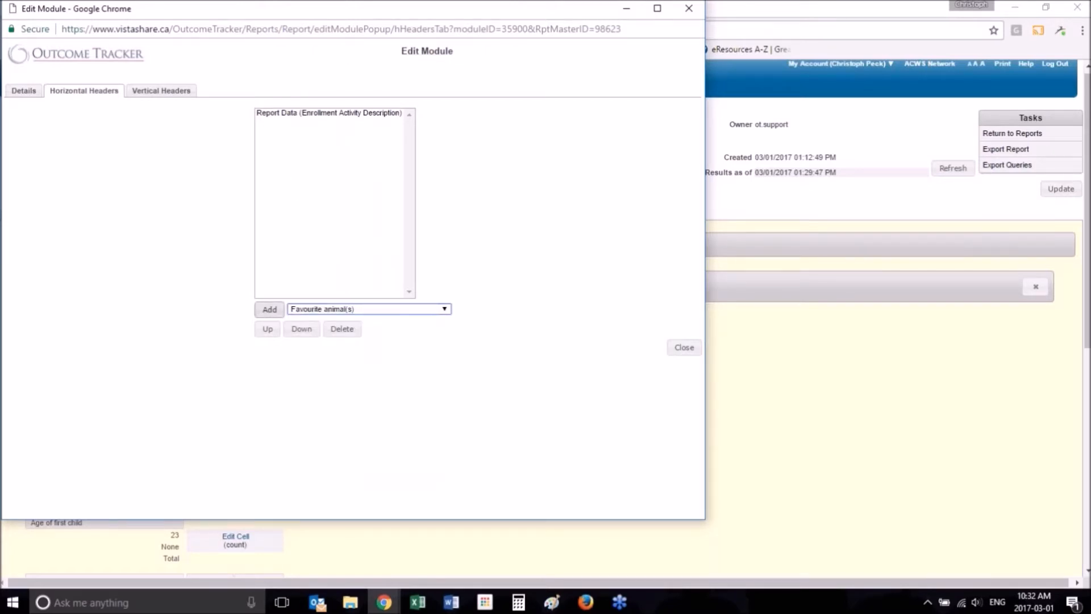
pyautogui.click(270, 311)
pyautogui.click(268, 312)
pyautogui.click(268, 312)
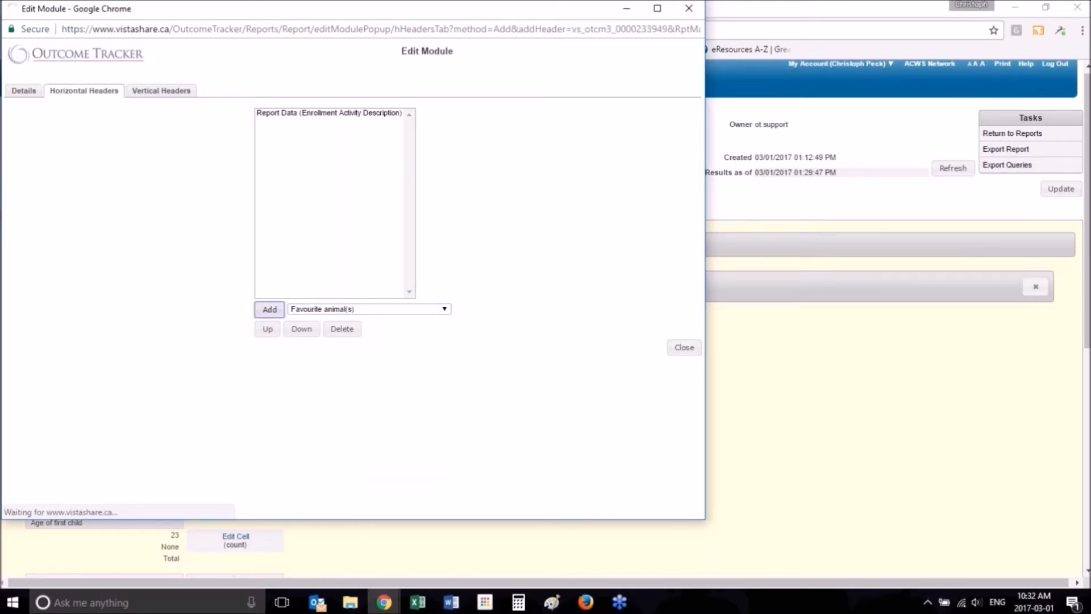
# Step: Delete the Report Data (Enrollment Activity Description) header from the horizontal headers and confirm the deletion
pyautogui.click(370, 113)
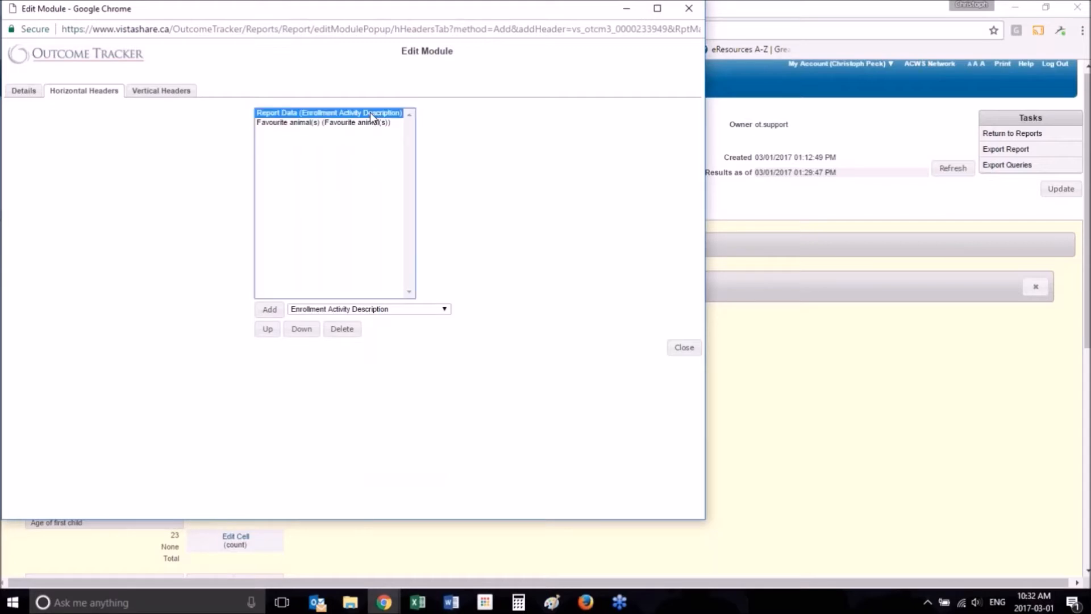
pyautogui.click(341, 330)
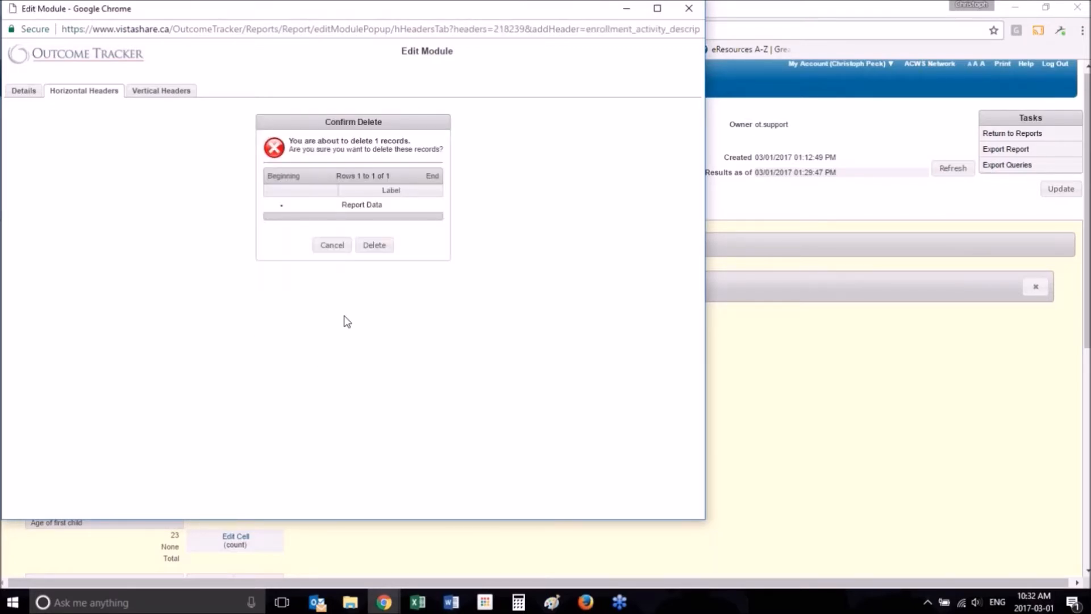
pyautogui.click(374, 245)
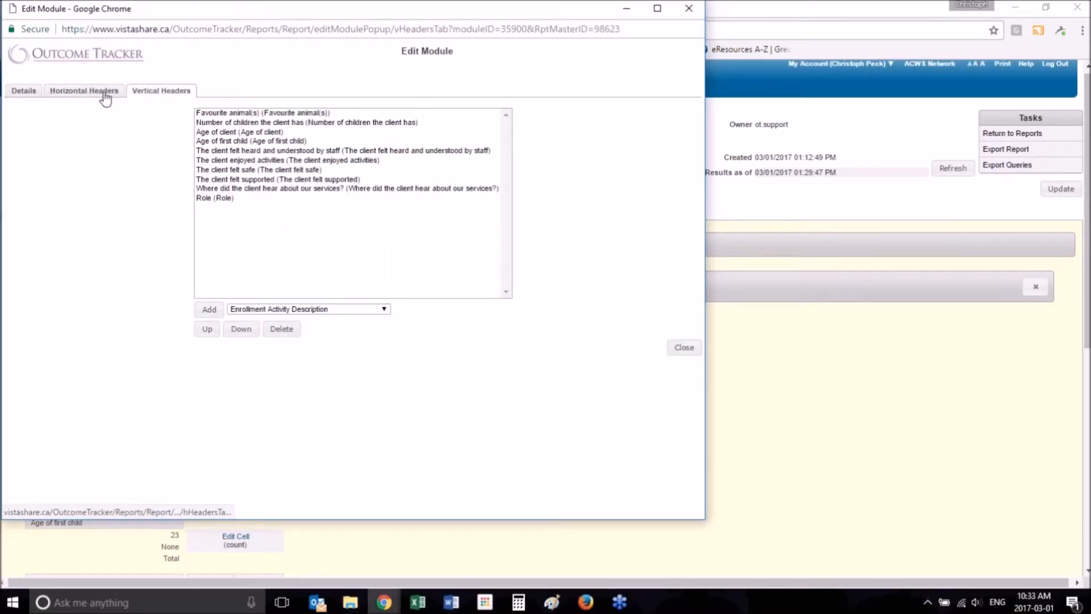
# Step: Delete Favourite animal(s) from the module's vertical headers and close the module editor
pyautogui.click(279, 116)
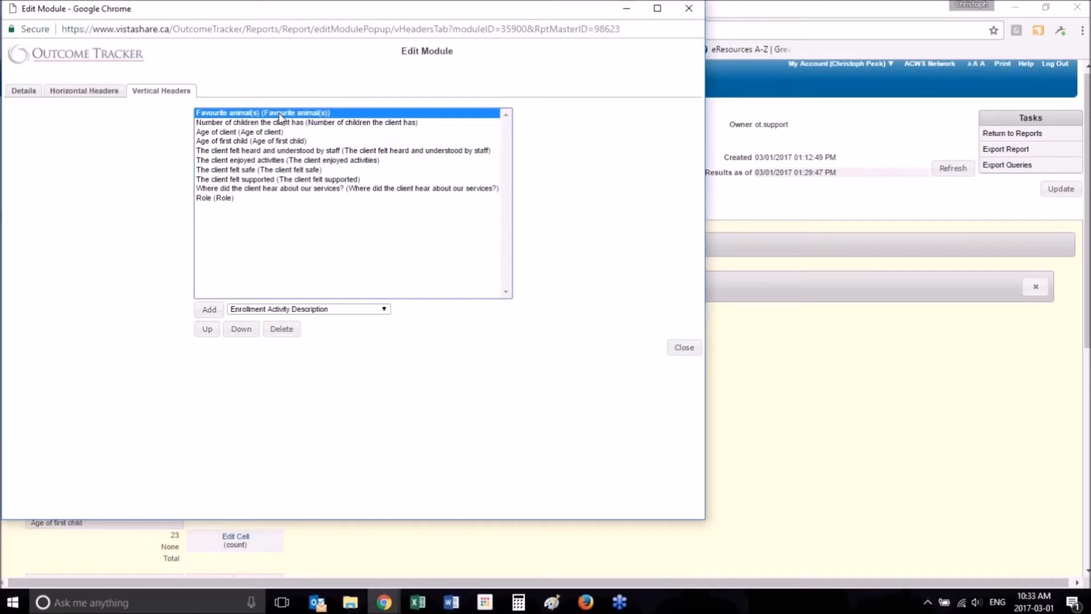
pyautogui.click(282, 329)
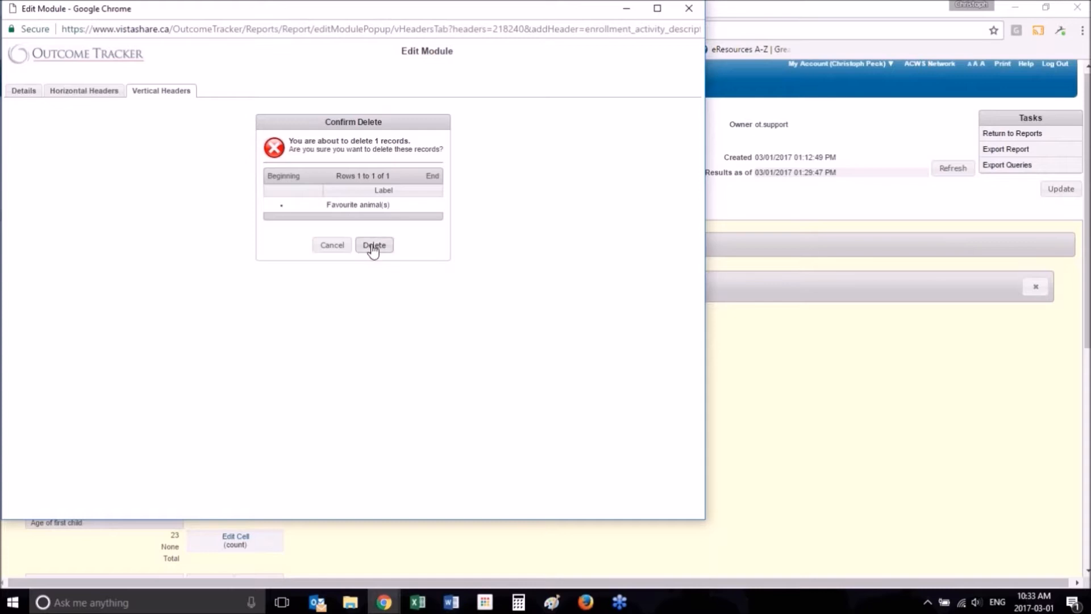
pyautogui.click(371, 248)
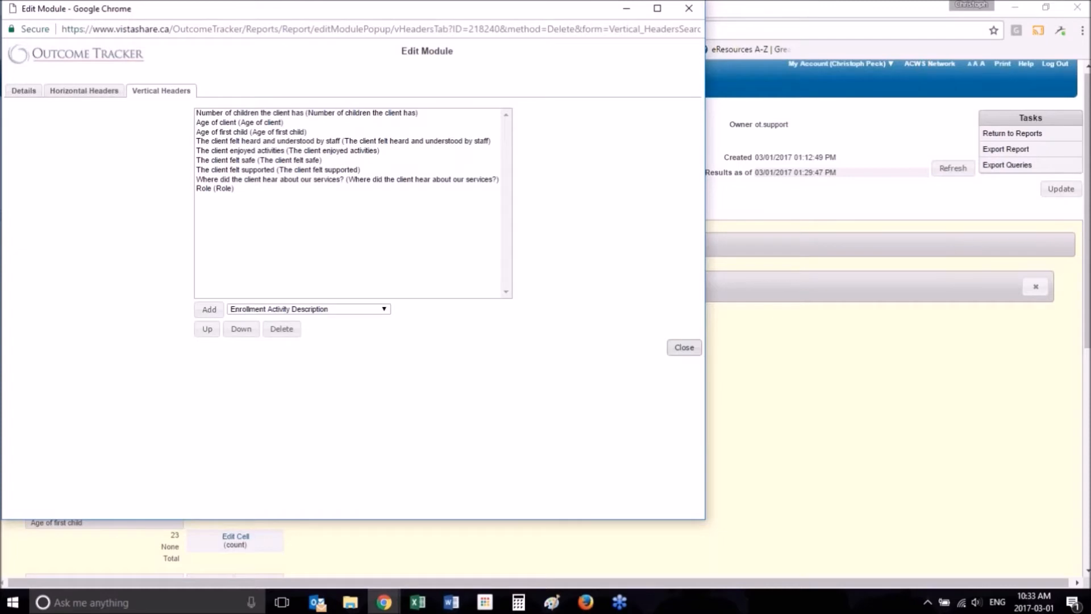
pyautogui.click(684, 347)
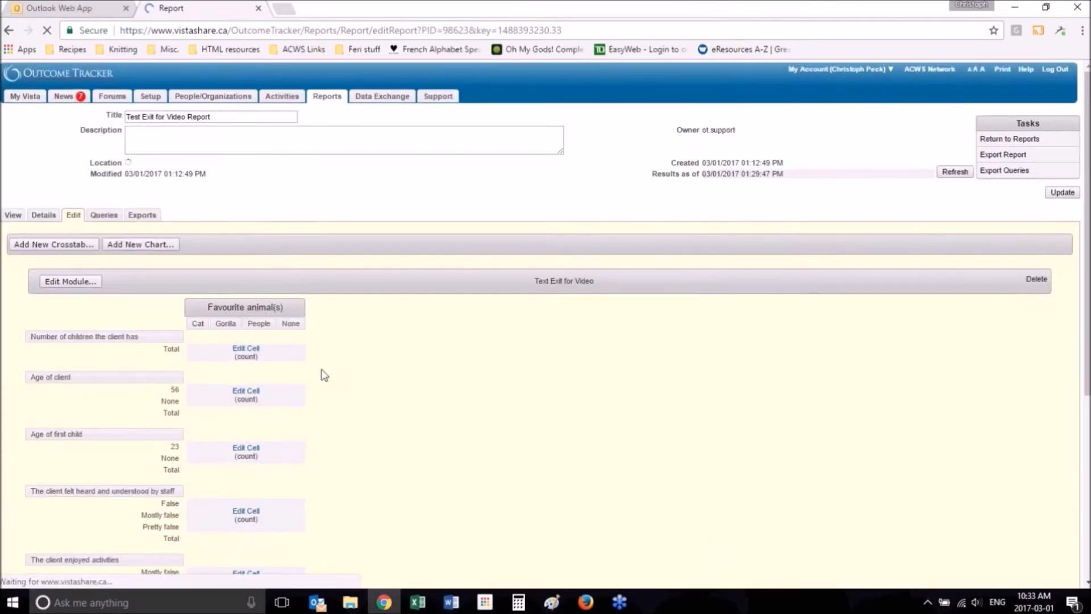
# Step: View the report and examine how each vertical section down to Role breaks down across the Favourite animal(s) columns
pyautogui.click(13, 220)
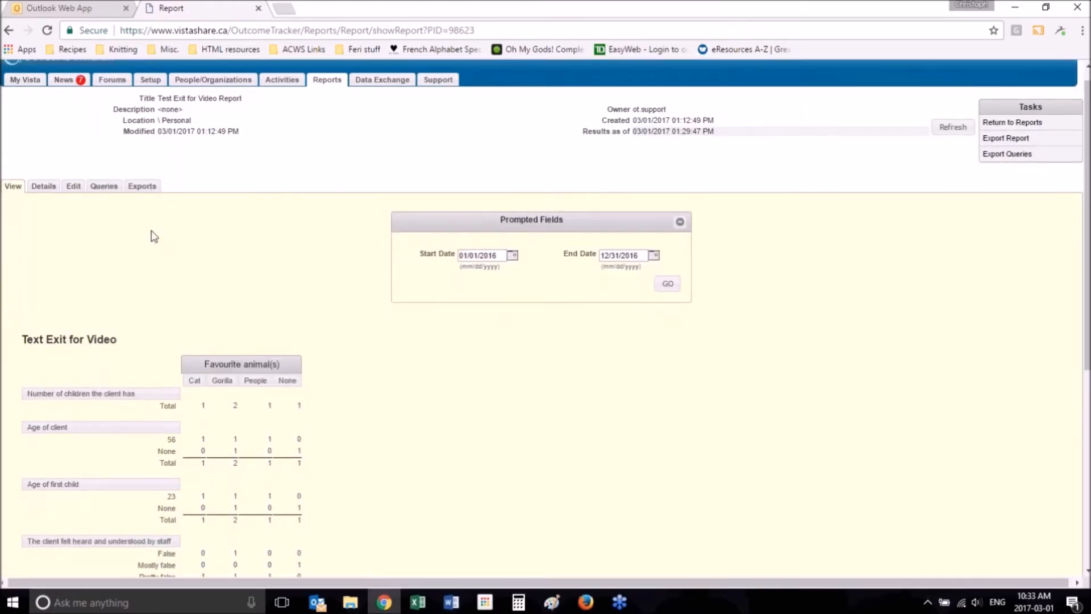
pyautogui.scroll(-3, 154, 236)
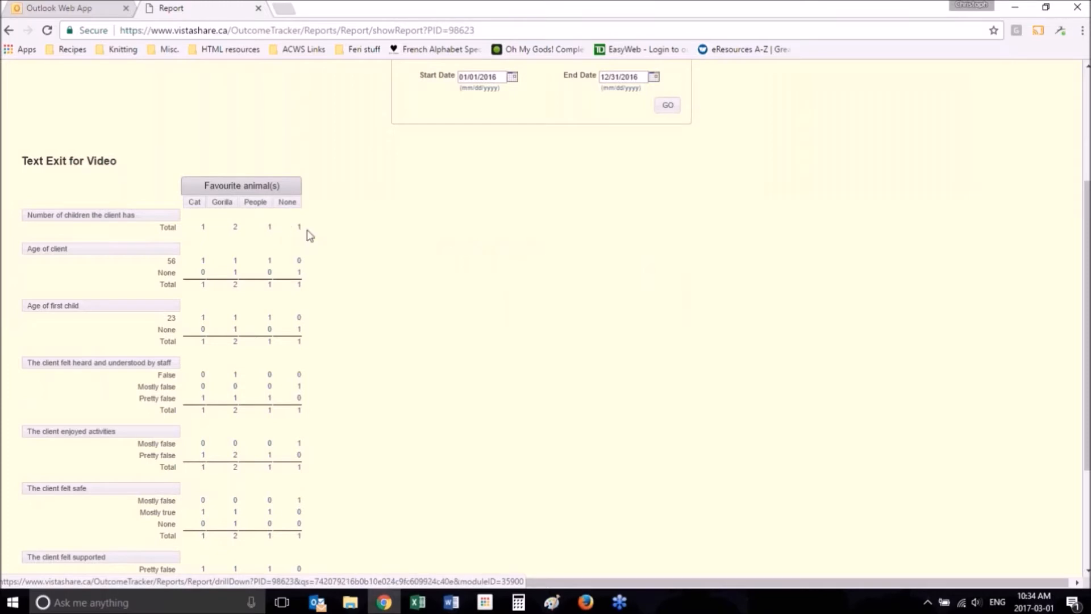
pyautogui.scroll(-1, 233, 279)
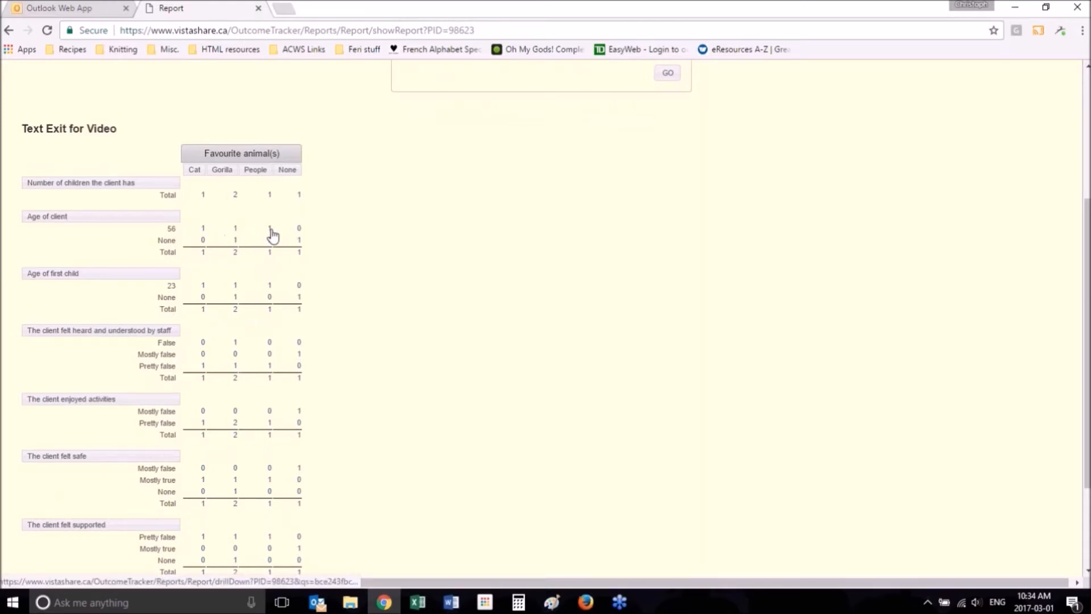
pyautogui.scroll(-1, 173, 258)
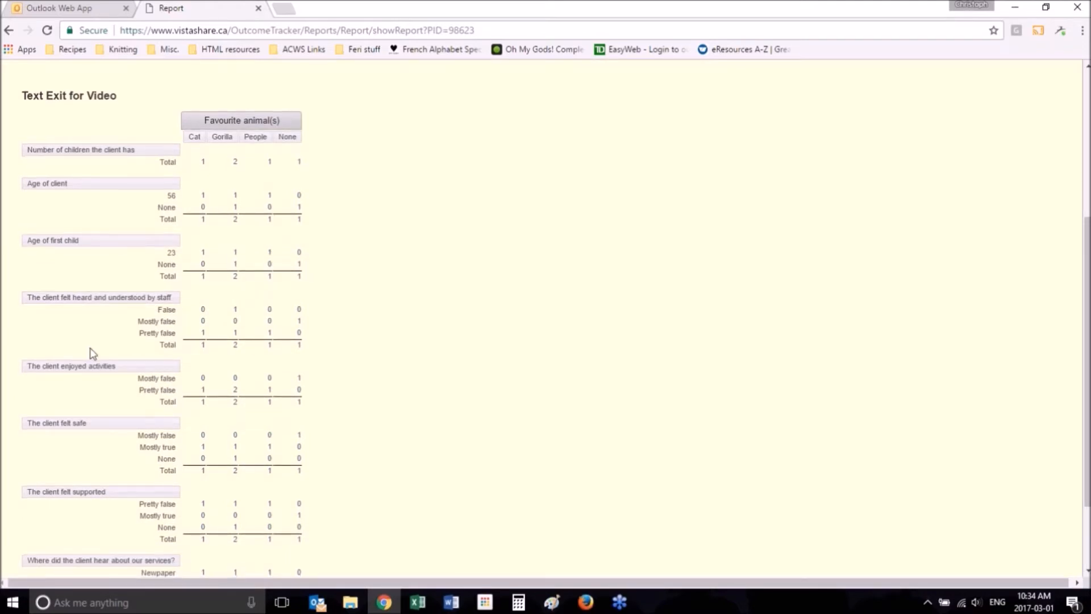
pyautogui.scroll(-2, 91, 353)
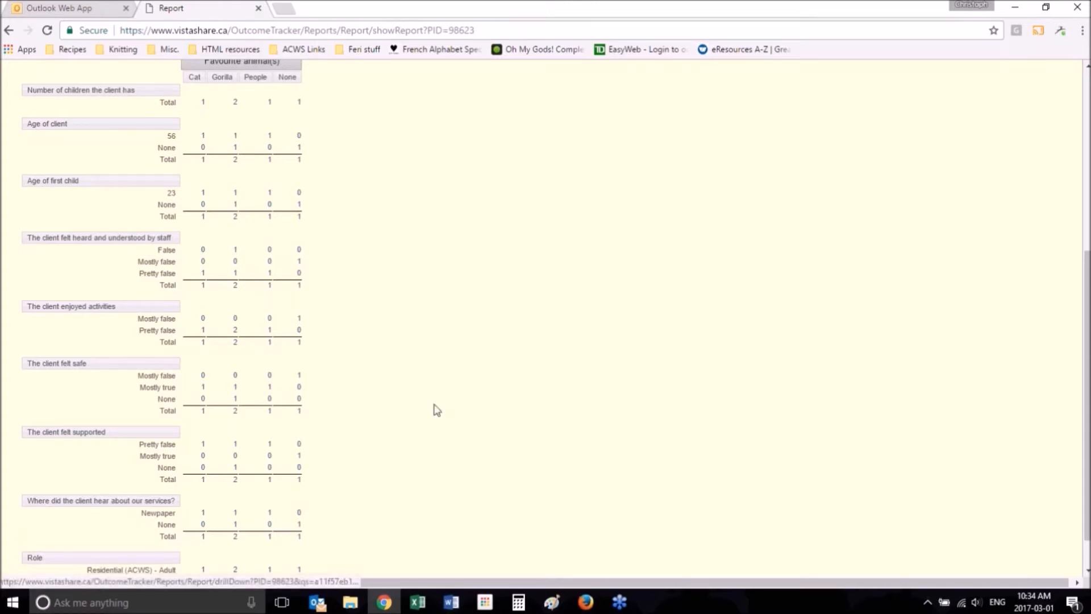
pyautogui.scroll(2, 400, 273)
pyautogui.scroll(-3, 400, 273)
pyautogui.scroll(3, 401, 273)
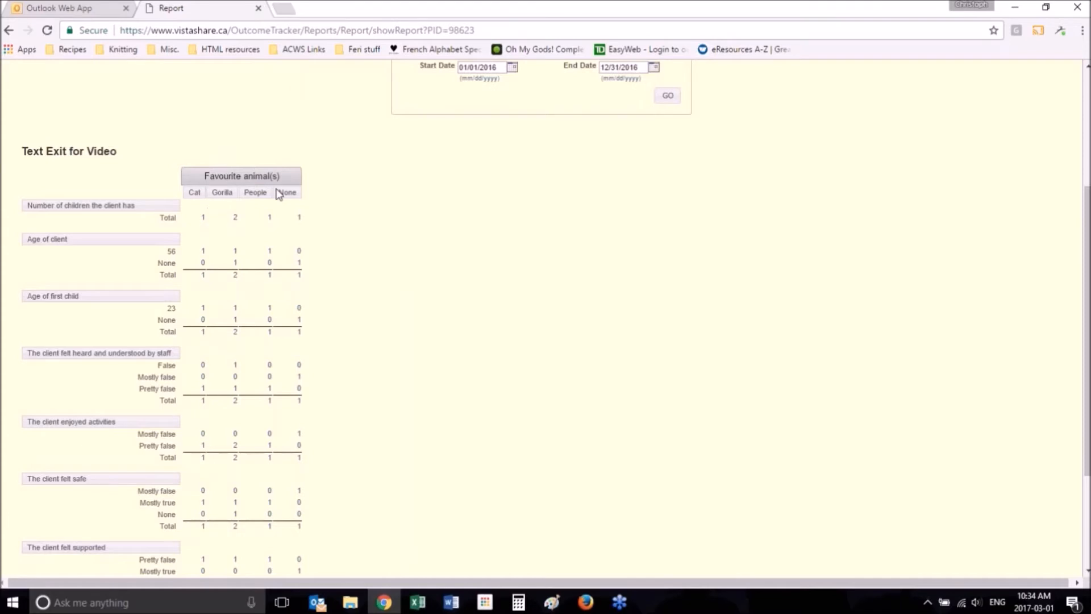
pyautogui.scroll(-1, 283, 195)
pyautogui.scroll(-2, 70, 189)
pyautogui.scroll(6, 70, 190)
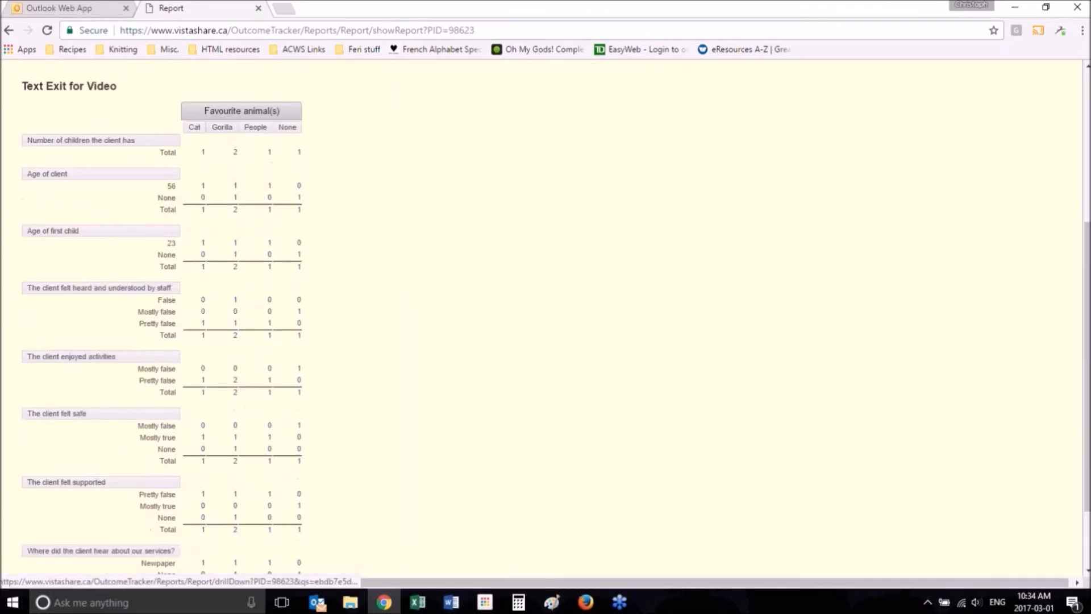
pyautogui.scroll(-6, 70, 190)
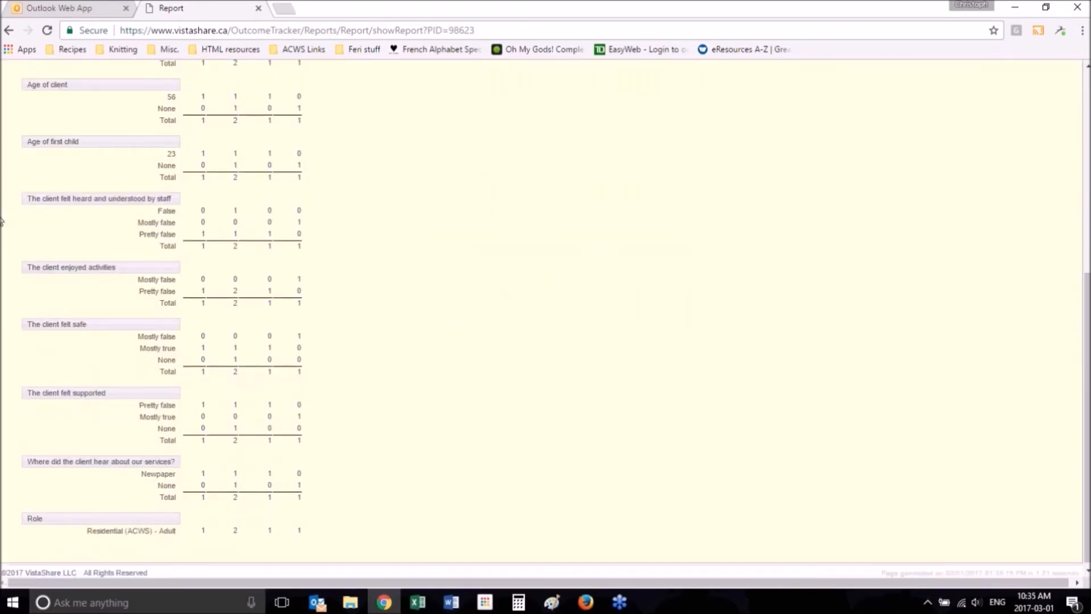
pyautogui.scroll(-1, 2, 222)
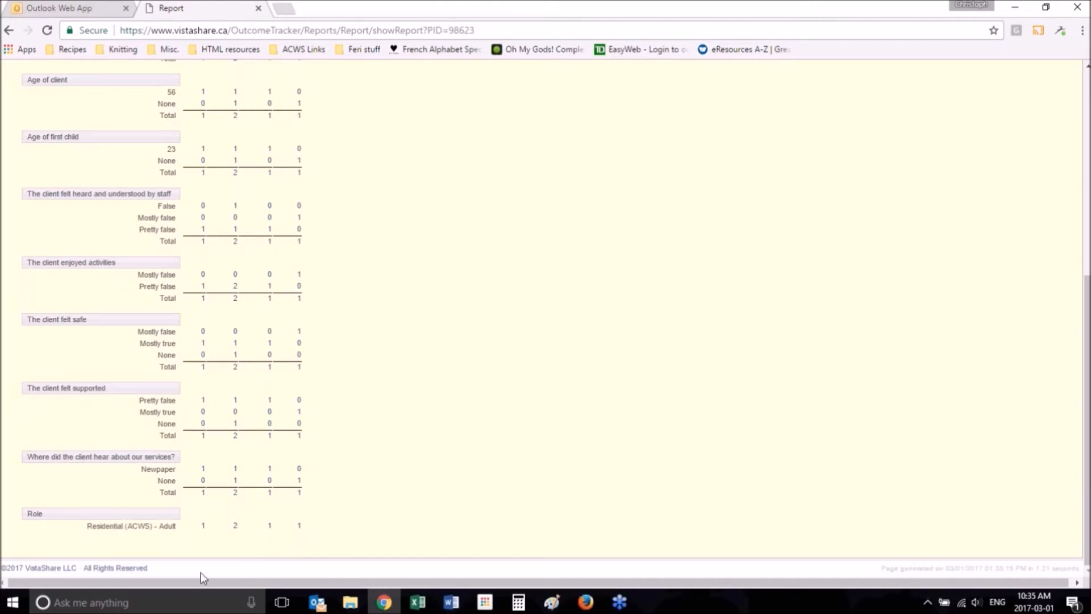
pyautogui.scroll(1, 277, 512)
pyautogui.scroll(6, 278, 512)
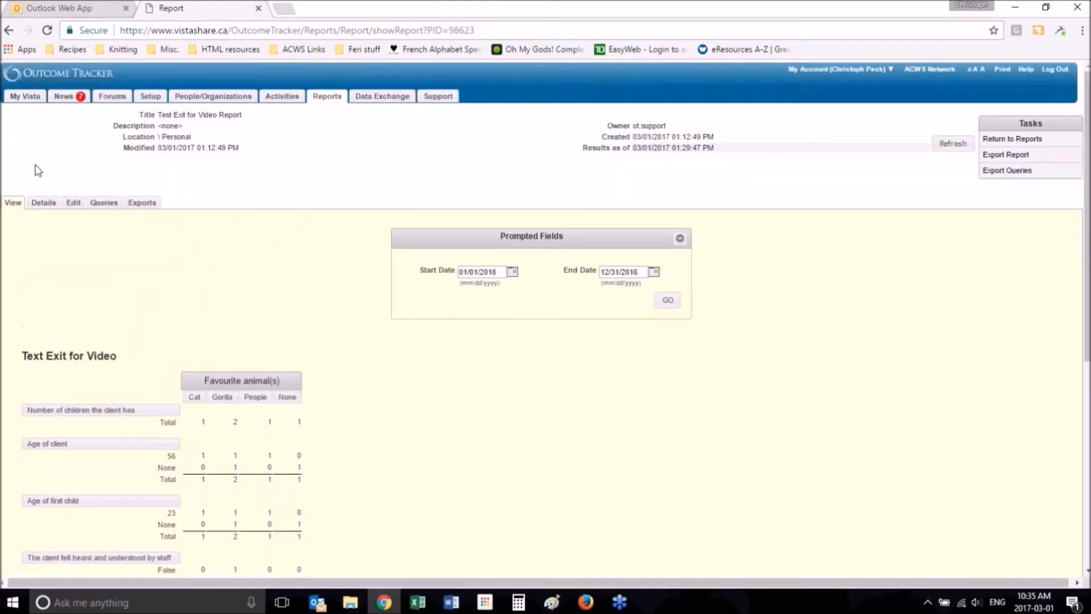
# Step: Return to editing the report and add a Total All Data category to the Role heading
pyautogui.click(75, 205)
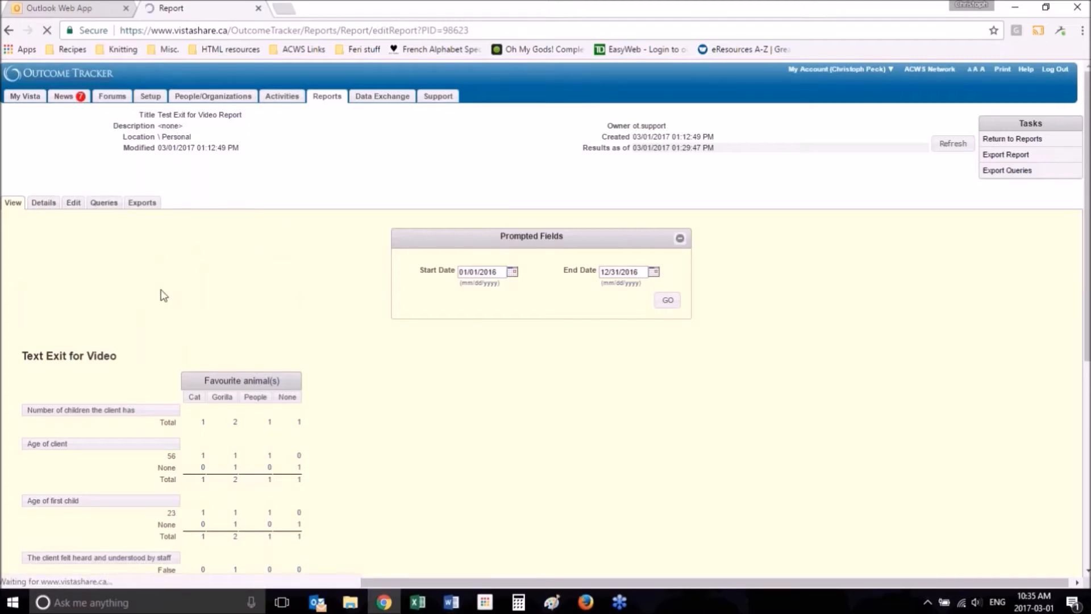
pyautogui.scroll(-5, 162, 294)
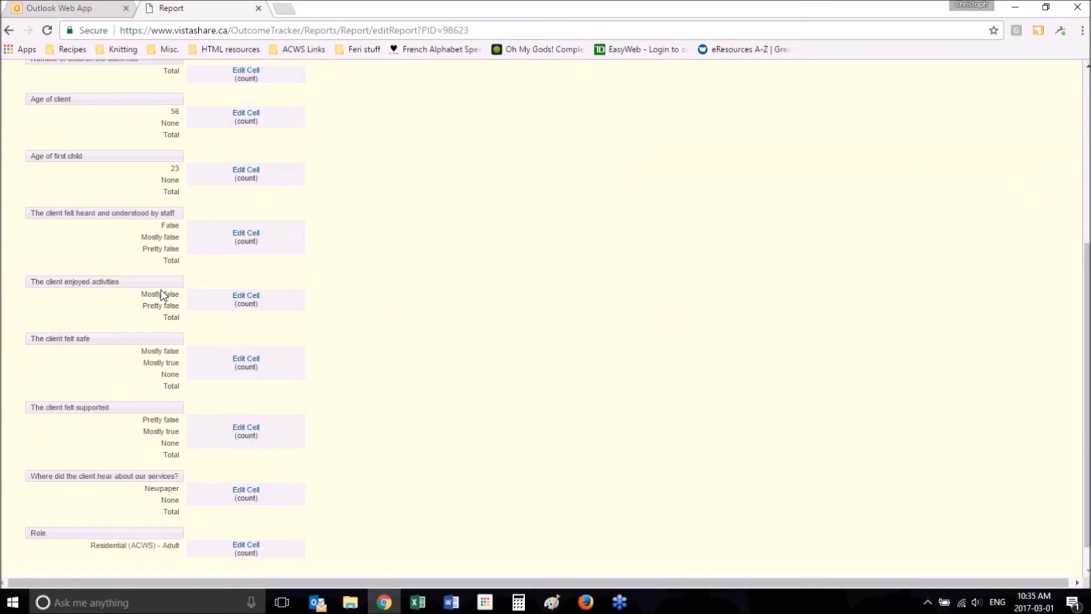
pyautogui.scroll(4, 162, 294)
pyautogui.scroll(-5, 163, 294)
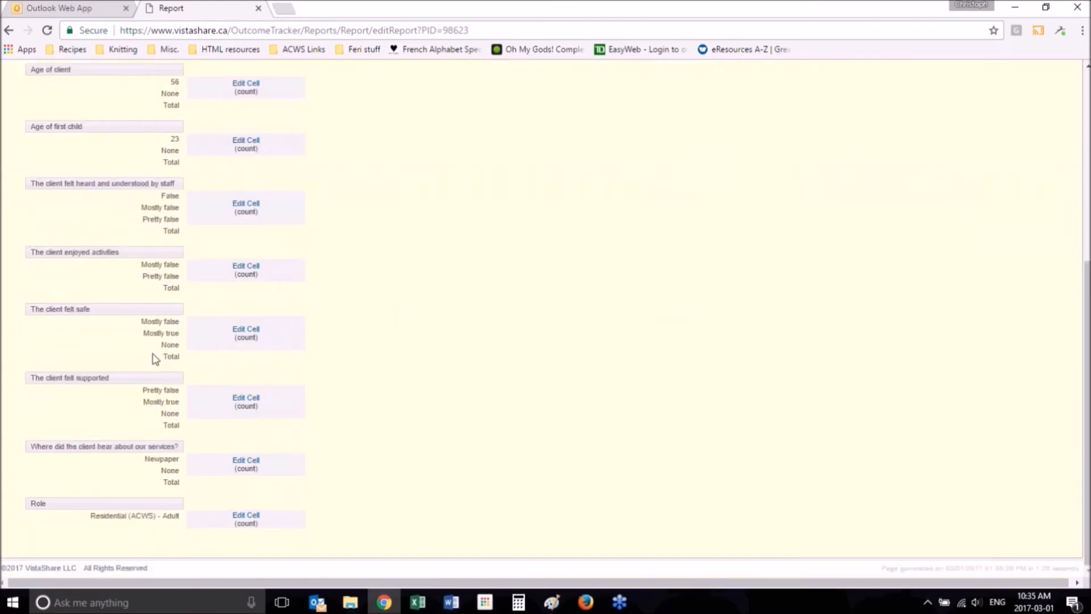
pyautogui.click(36, 510)
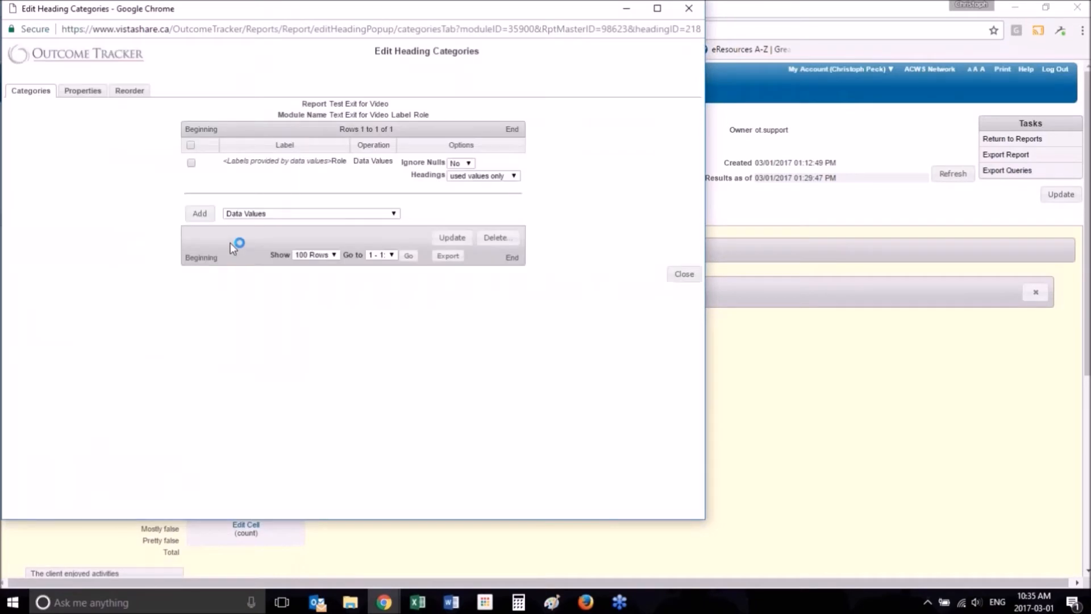
pyautogui.click(265, 215)
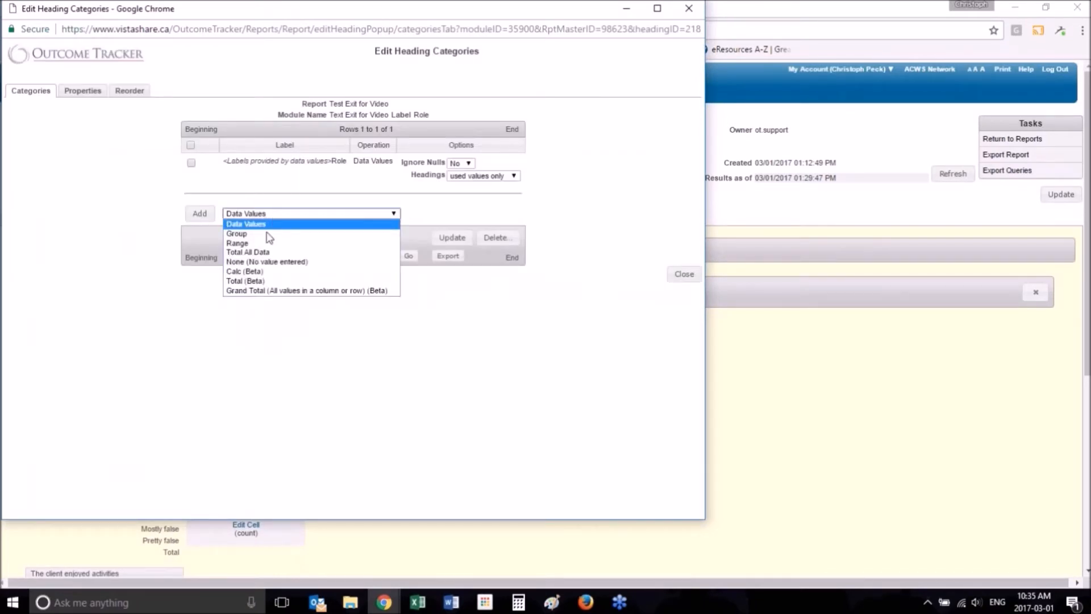
pyautogui.click(261, 251)
pyautogui.click(199, 213)
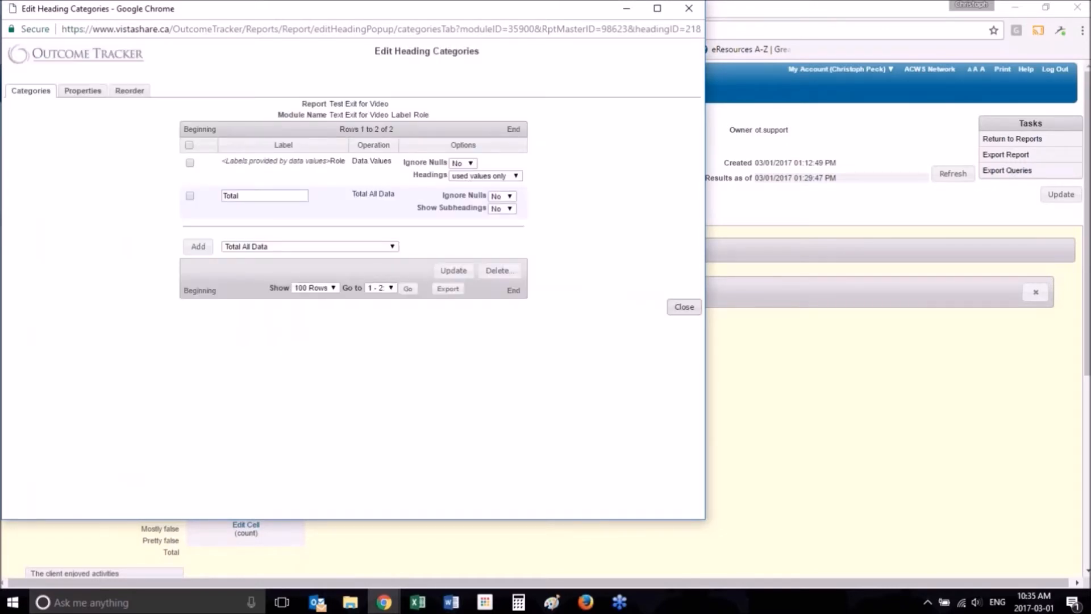
# Step: Close the Role heading categories and open the module's horizontal headers for editing
pyautogui.click(684, 307)
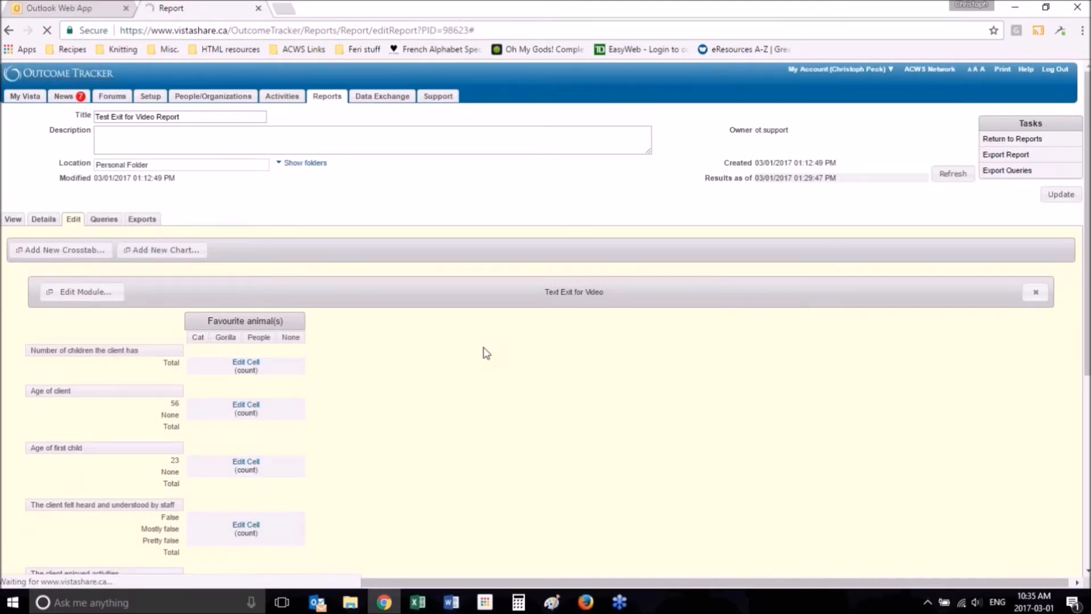
pyautogui.scroll(-6, 485, 354)
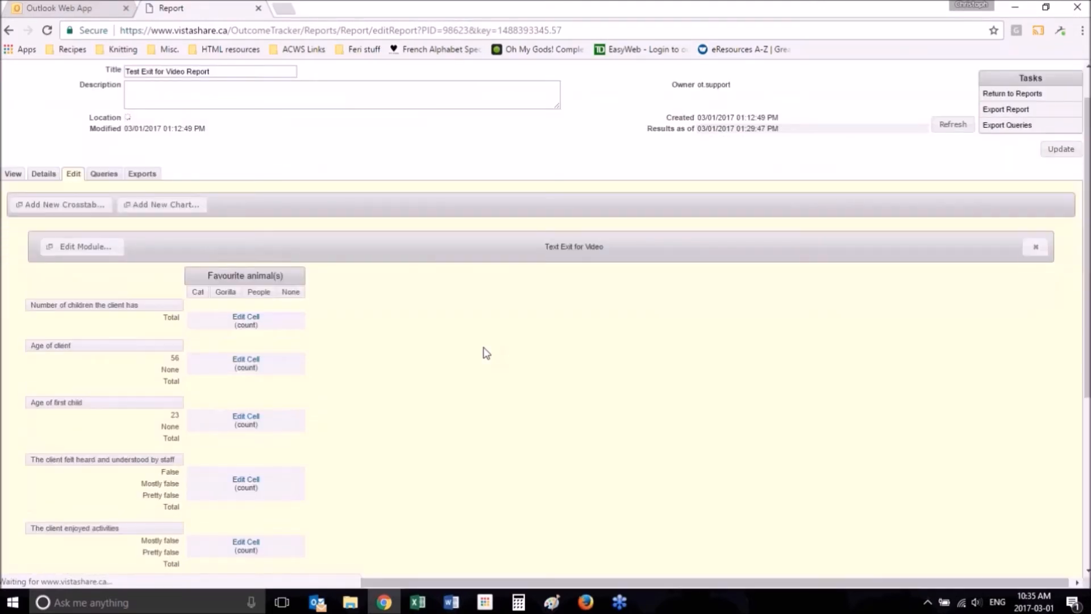
pyautogui.scroll(6, 233, 506)
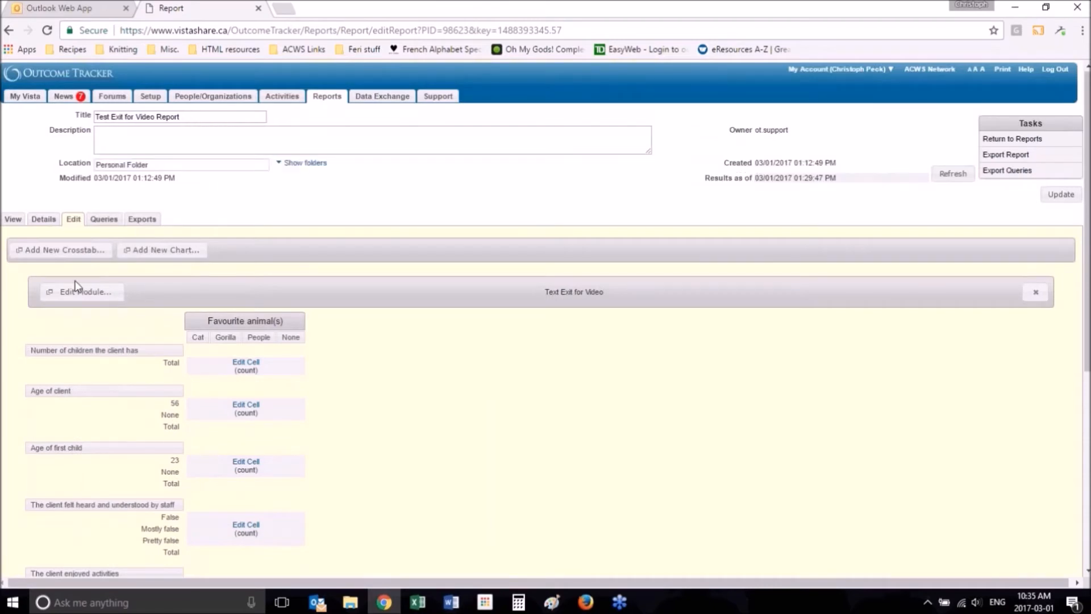
pyautogui.click(77, 295)
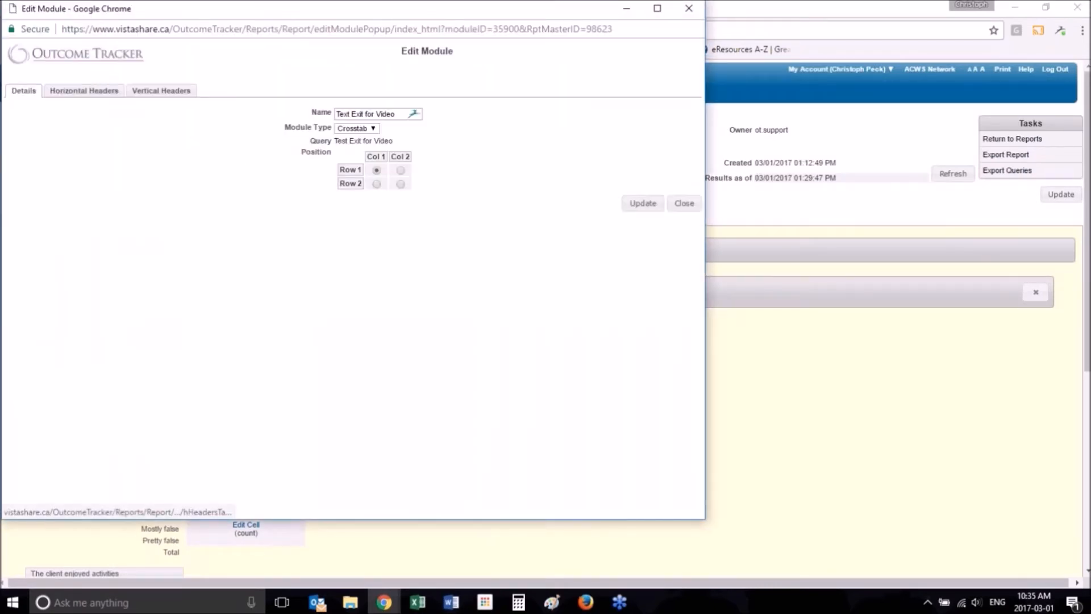
pyautogui.click(84, 90)
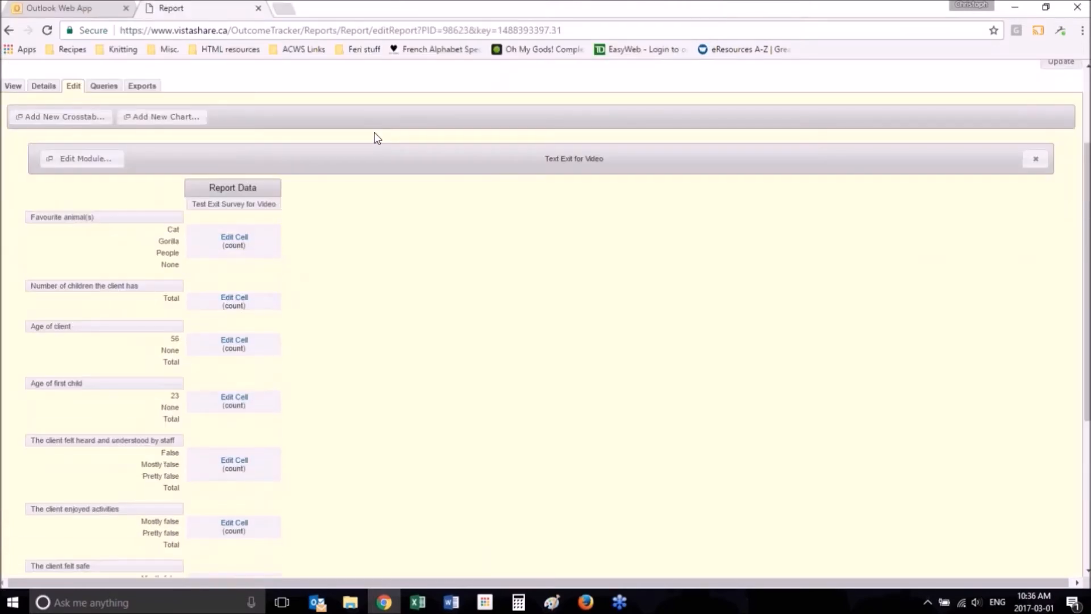
# Step: View the report and examine the vertical sections down to Role under the Report Data column
pyautogui.scroll(-1, 374, 134)
pyautogui.scroll(-3, 83, 479)
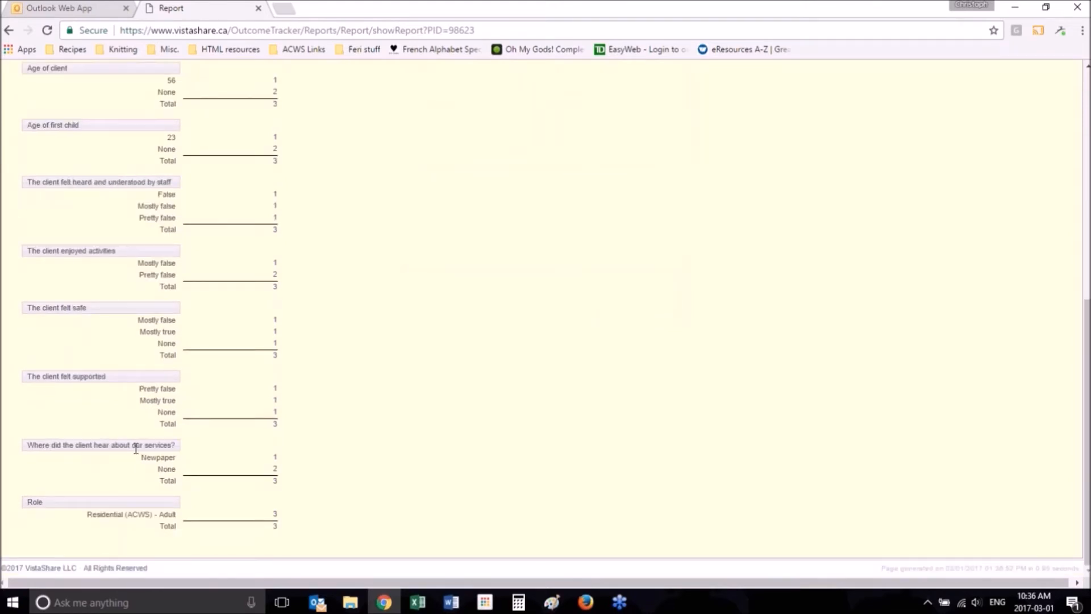
pyautogui.scroll(1, 136, 448)
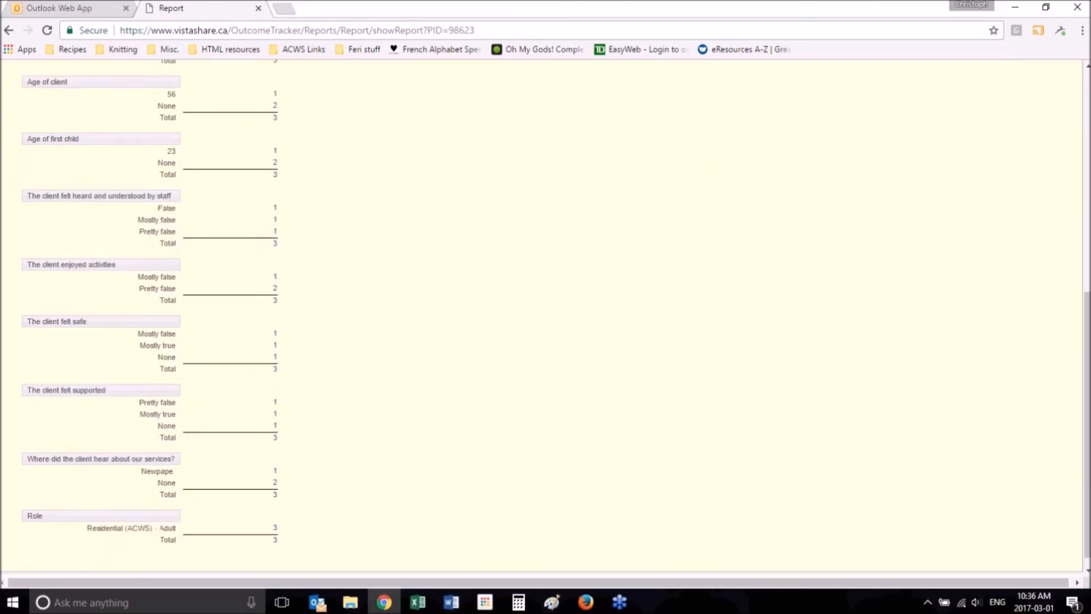
pyautogui.scroll(2, 546, 318)
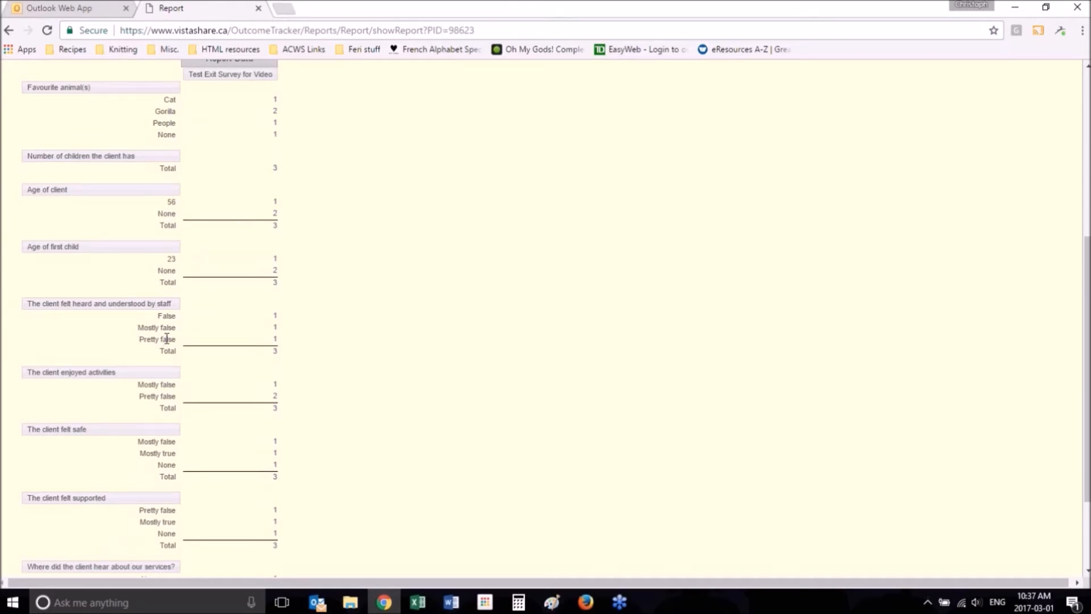
pyautogui.scroll(-2, 179, 322)
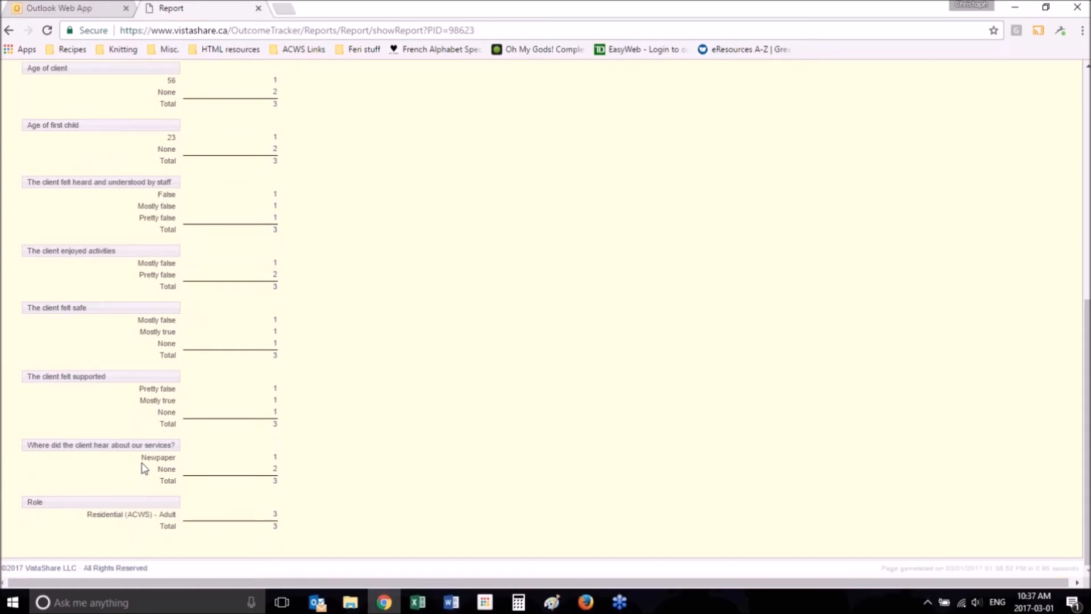
pyautogui.scroll(1, 207, 199)
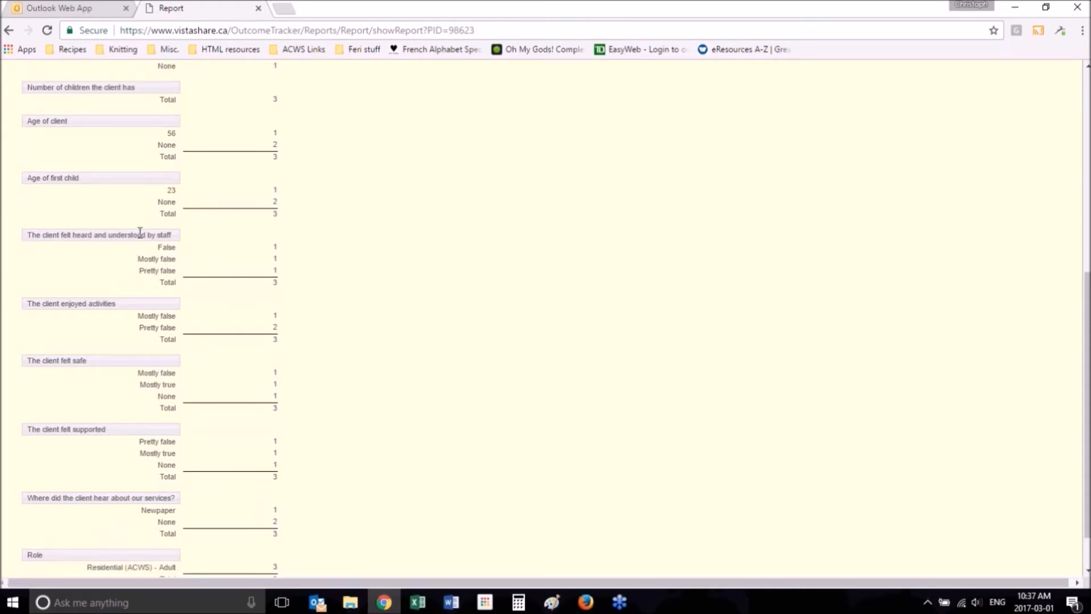
pyautogui.scroll(-1, 82, 445)
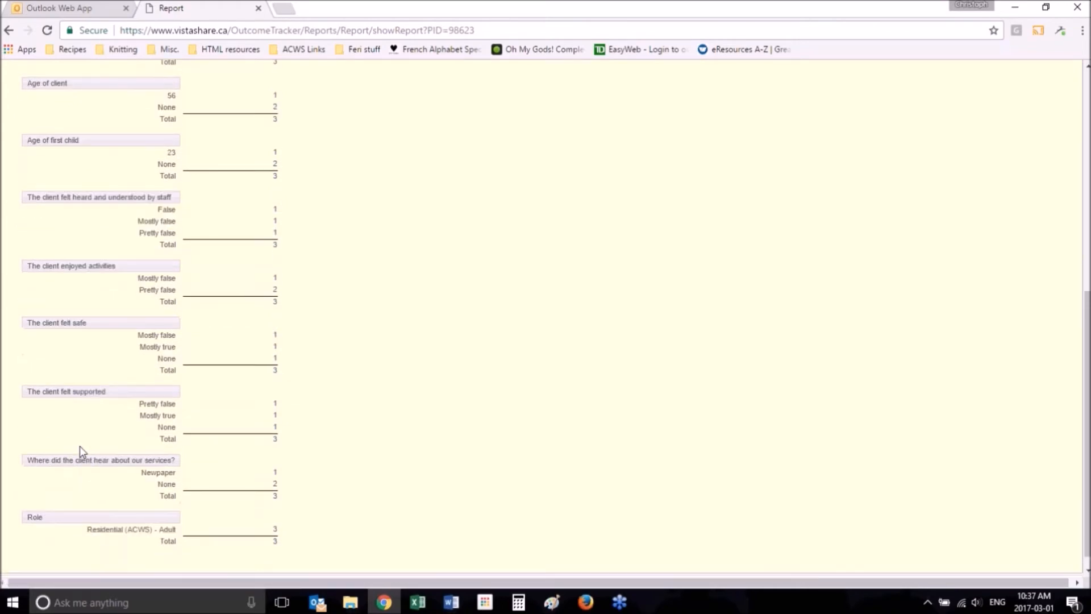
pyautogui.scroll(8, 227, 383)
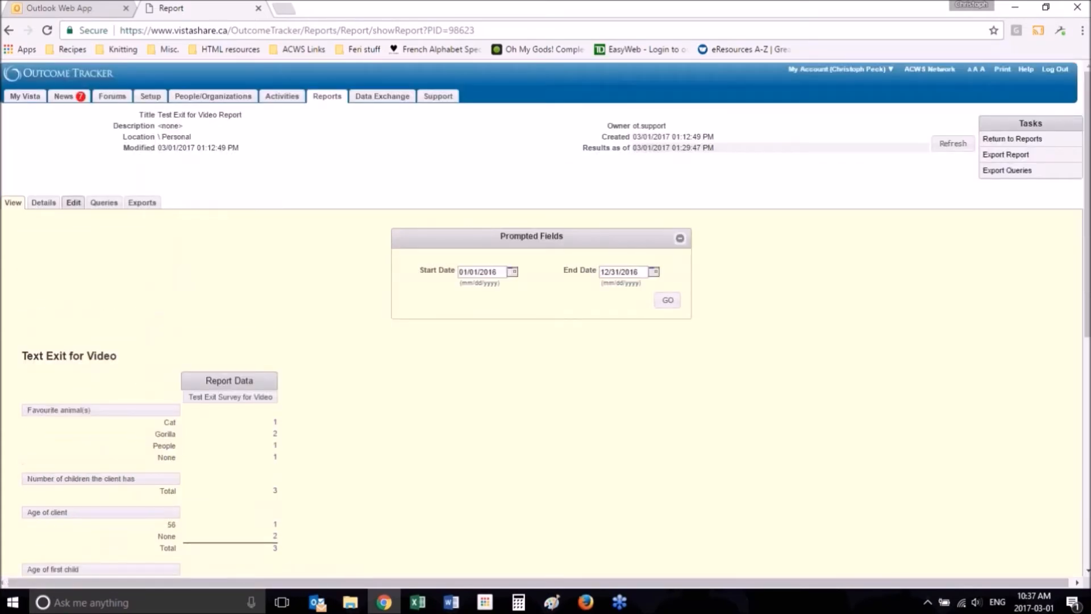
# Step: Return to editing the report and break down "Where did the client hear about our services?" within each "The client felt heard and understood by staff"
pyautogui.click(73, 202)
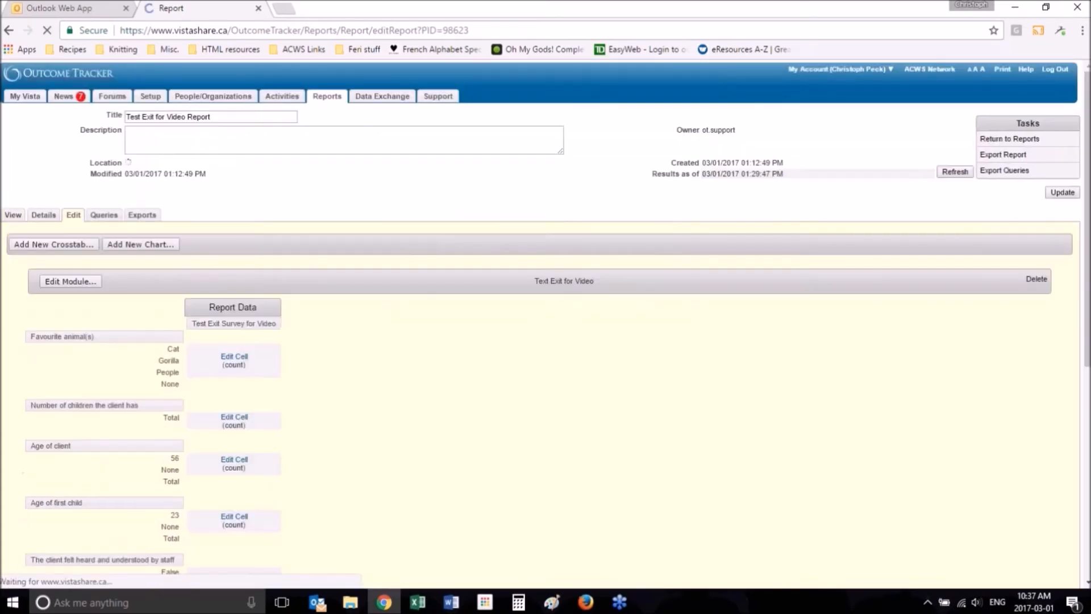
pyautogui.scroll(-4, 455, 361)
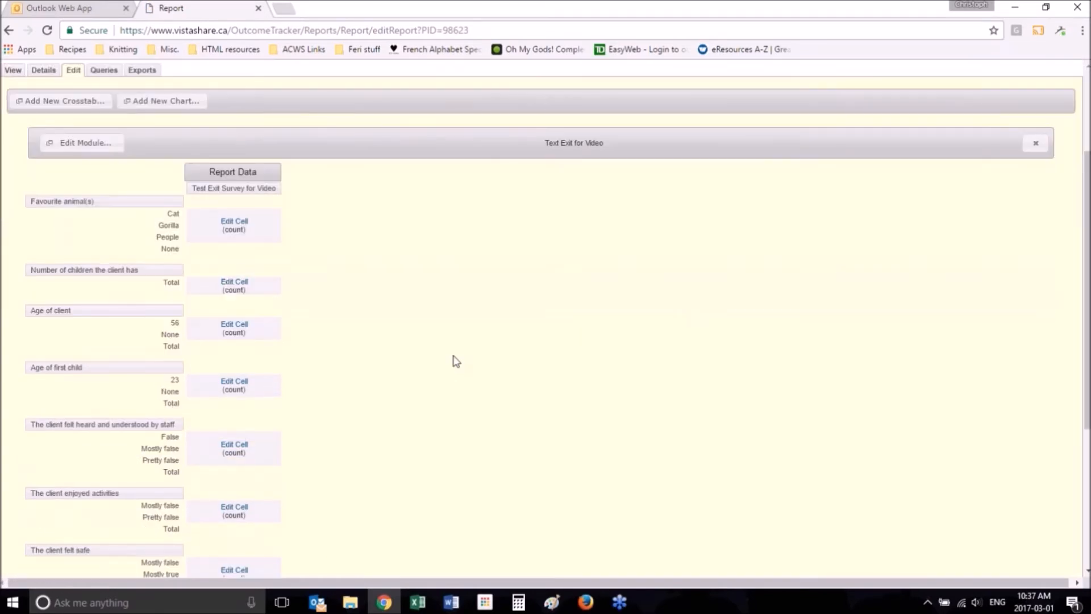
pyautogui.scroll(-2, 455, 361)
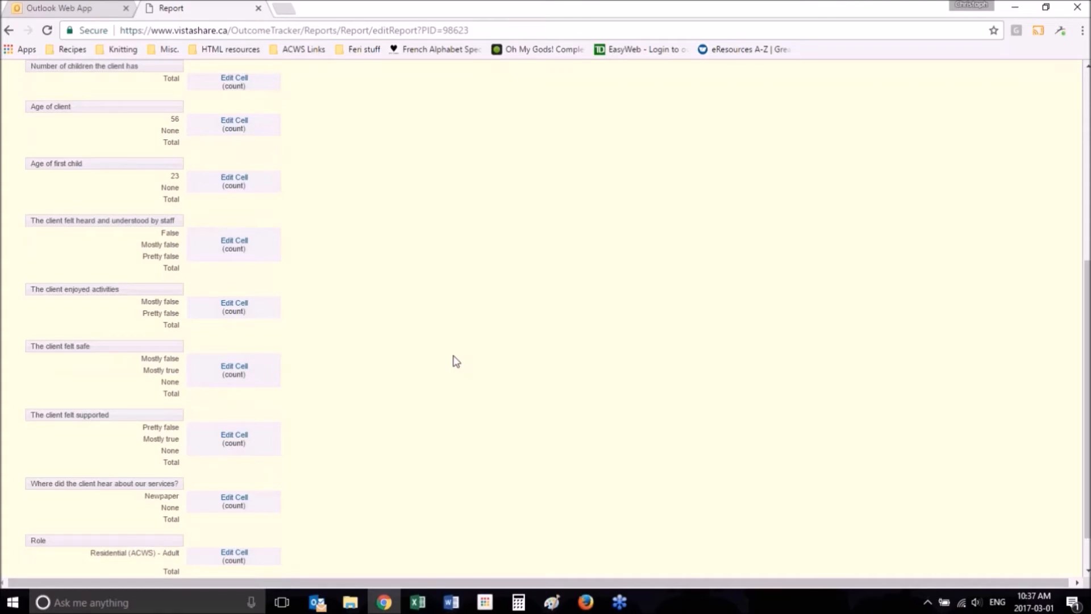
pyautogui.scroll(-1, 456, 361)
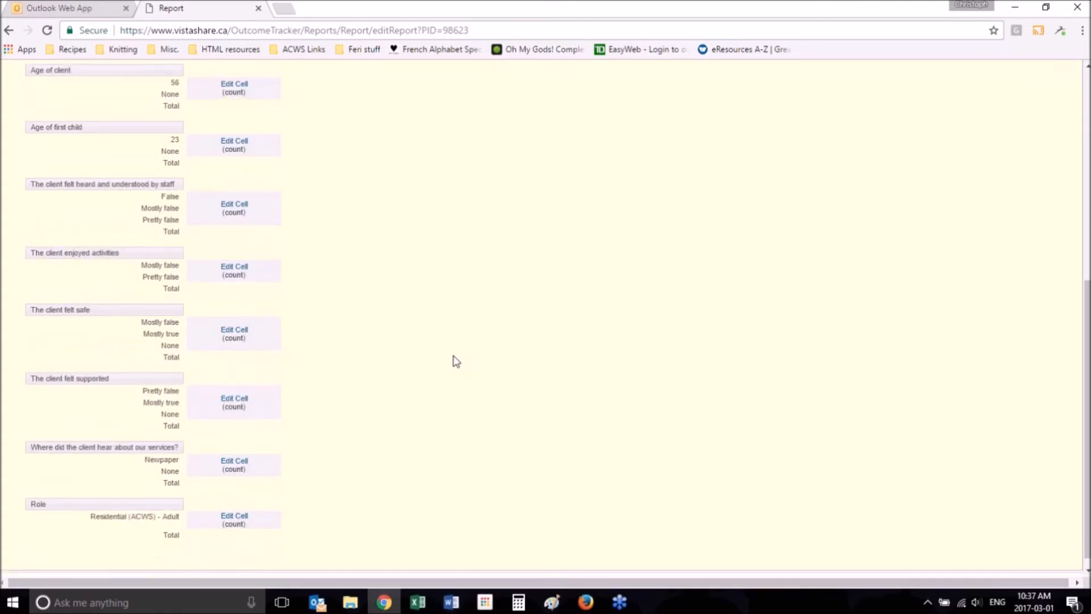
pyautogui.scroll(-1, 456, 361)
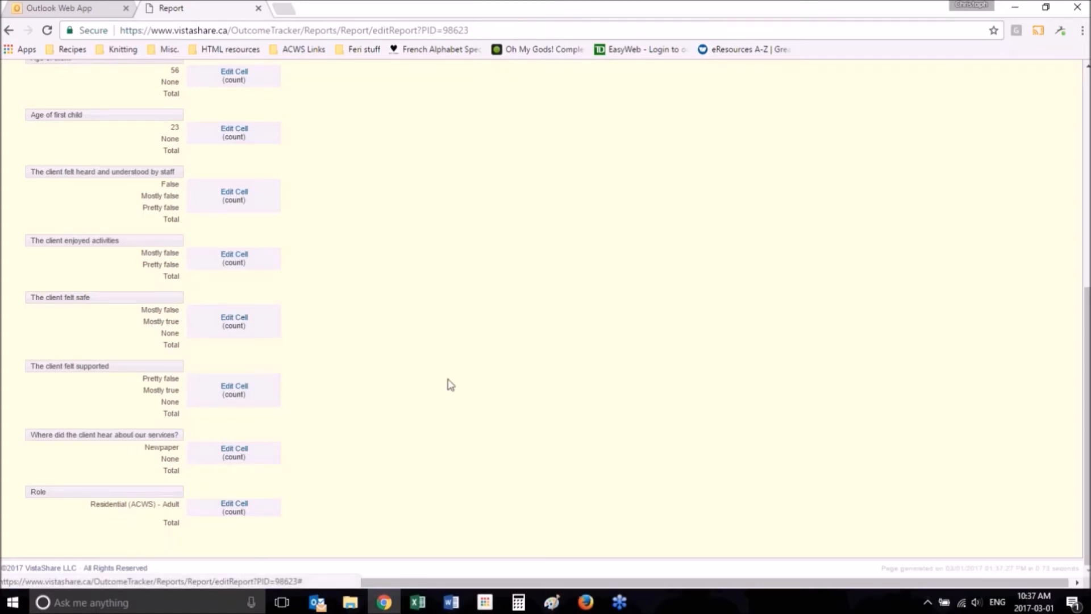
pyautogui.scroll(3, 449, 382)
pyautogui.scroll(-2, 451, 384)
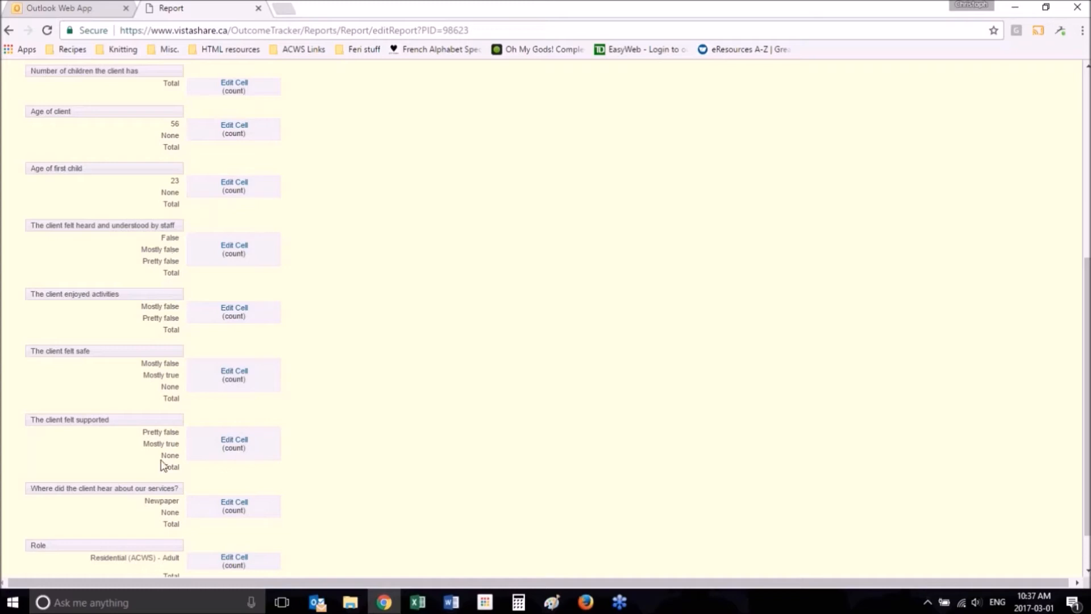
pyautogui.click(161, 497)
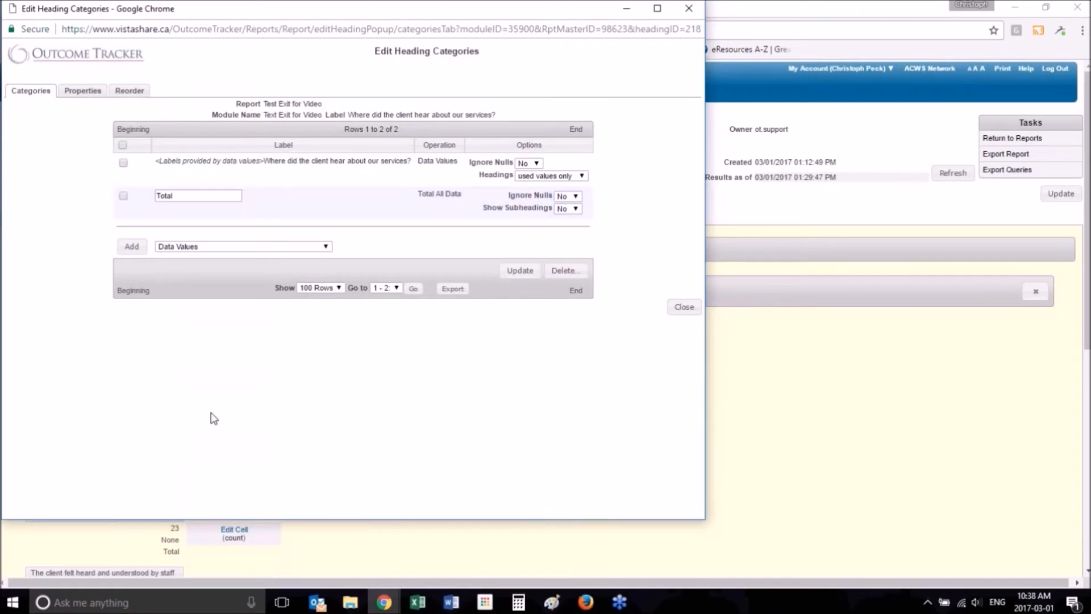
pyautogui.click(78, 91)
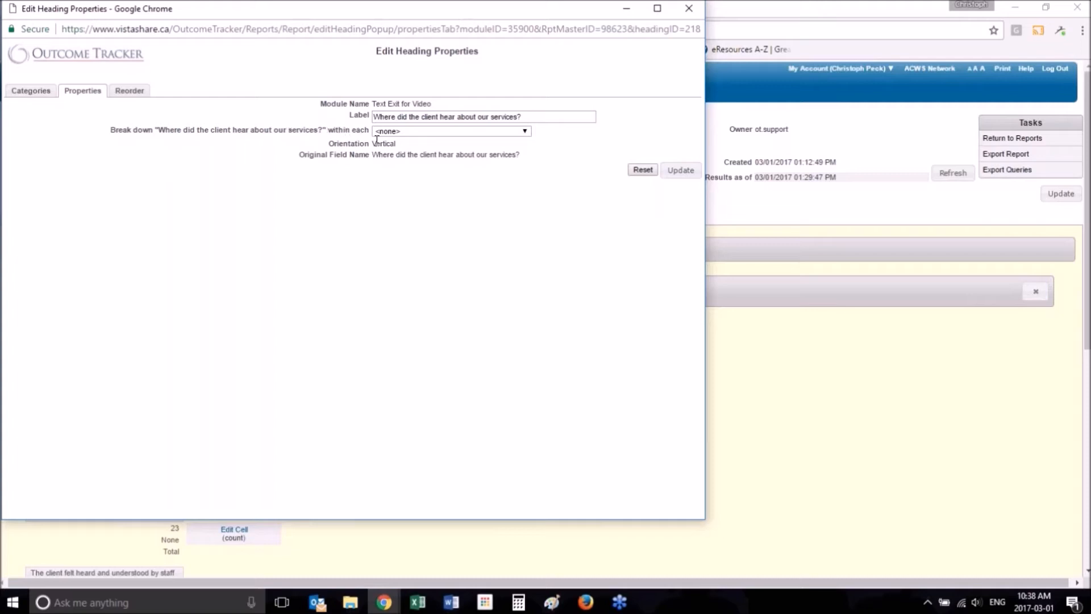
pyautogui.click(412, 133)
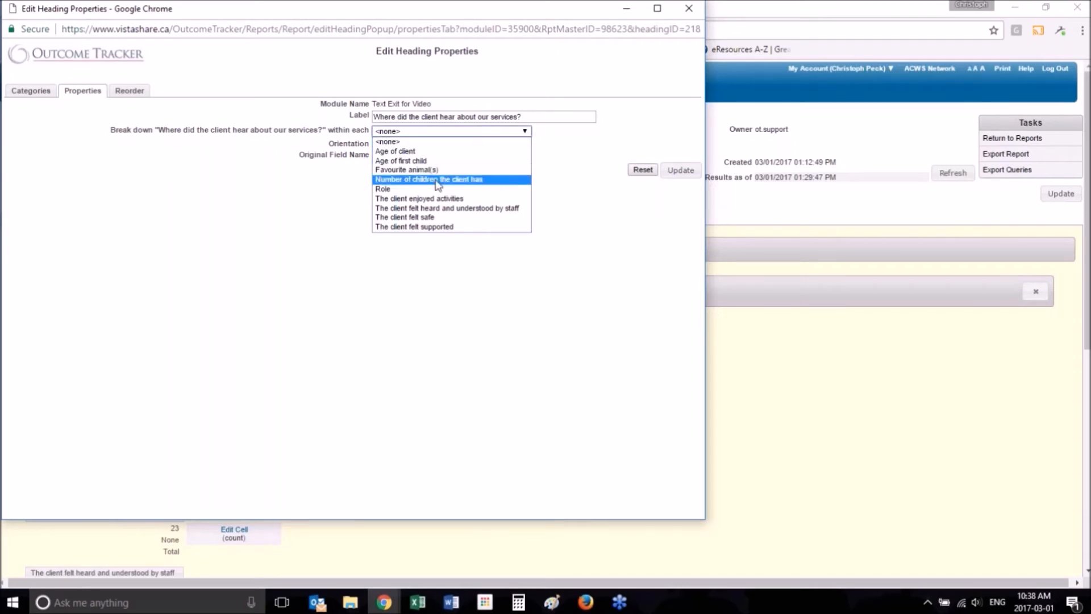
pyautogui.click(445, 208)
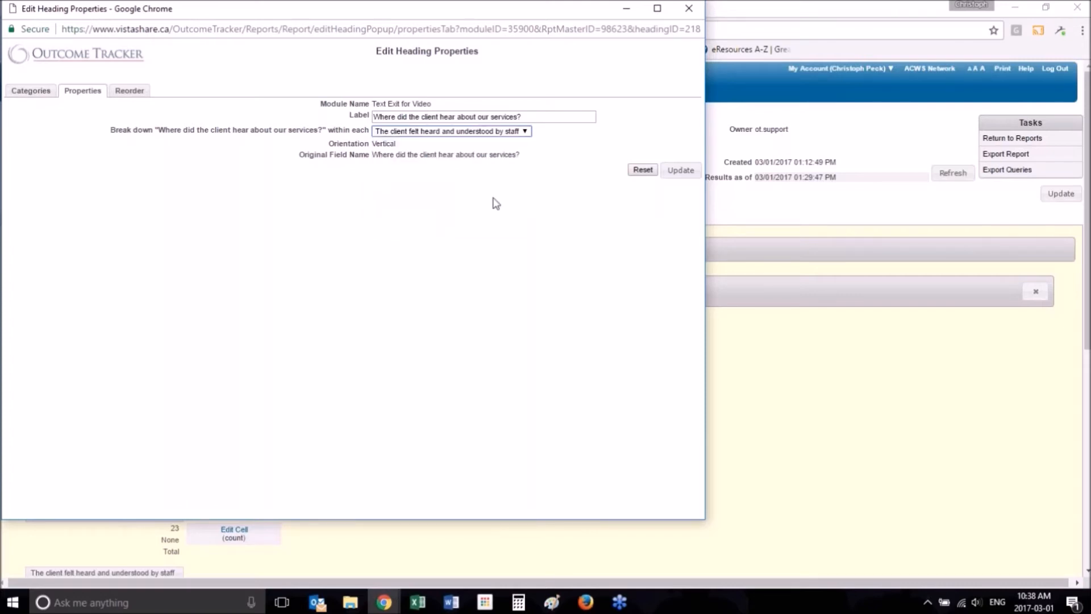
pyautogui.click(681, 170)
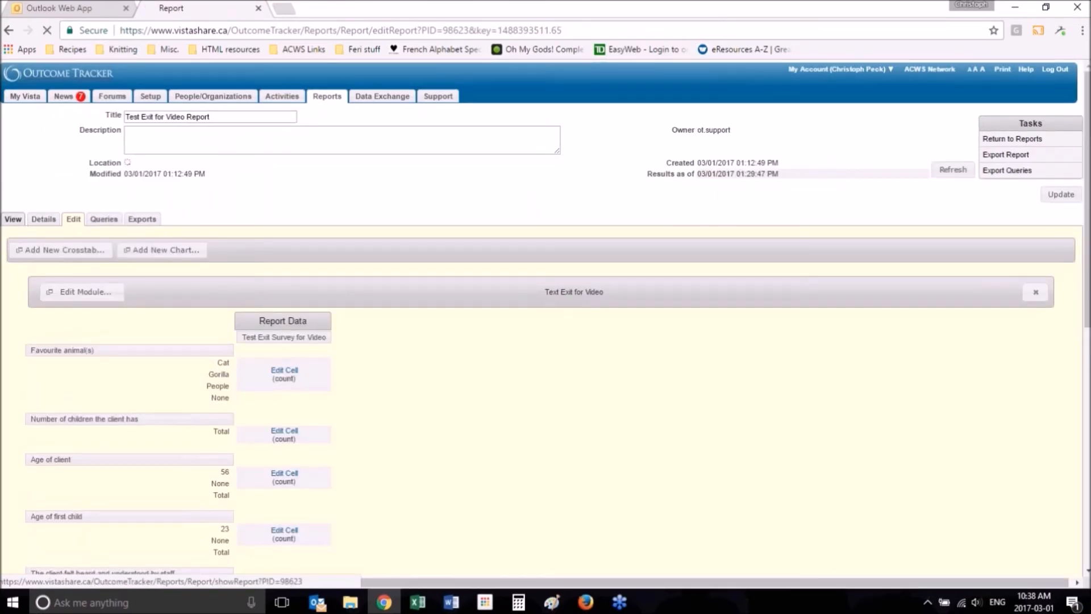
# Step: View the report and examine the services question nested under each answer to "The client felt heard and understood by staff"
pyautogui.click(13, 219)
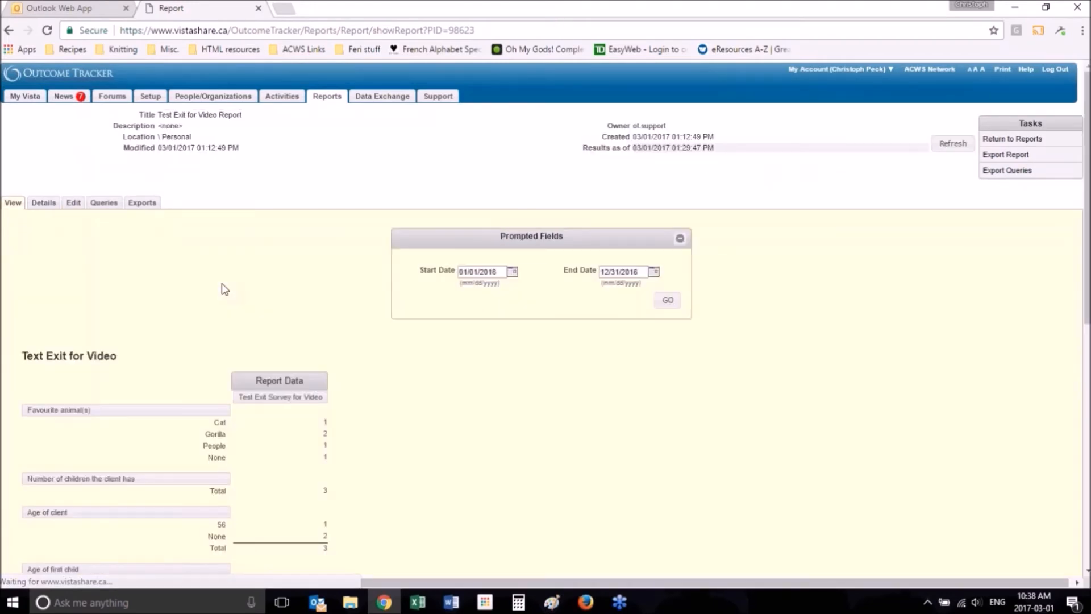
pyautogui.scroll(-7, 222, 283)
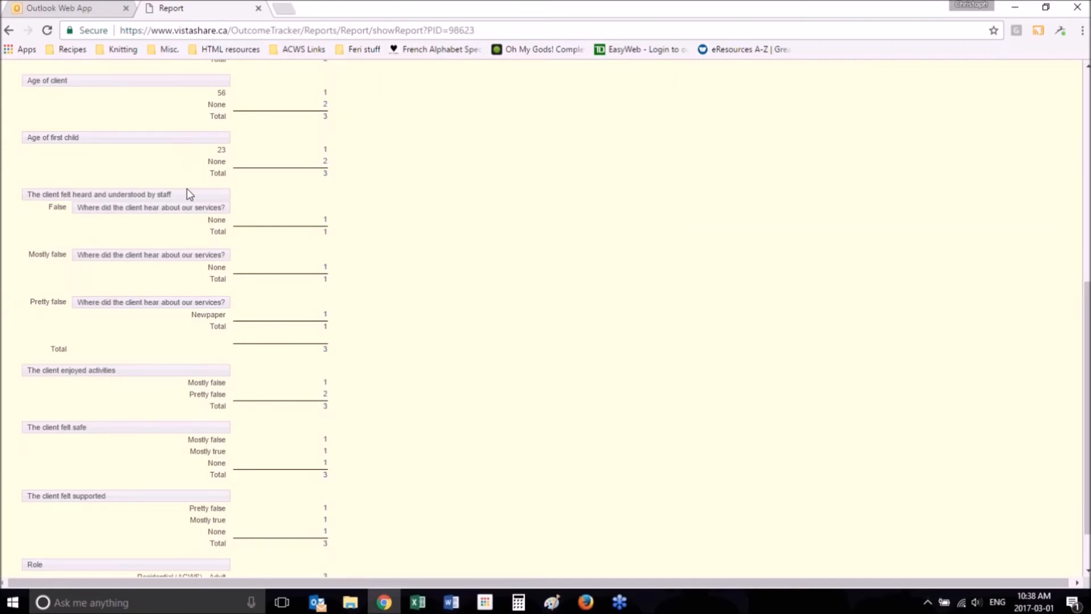
pyautogui.moveTo(187, 194); pyautogui.dragTo(4, 191)
pyautogui.click(158, 243)
pyautogui.scroll(8, 448, 375)
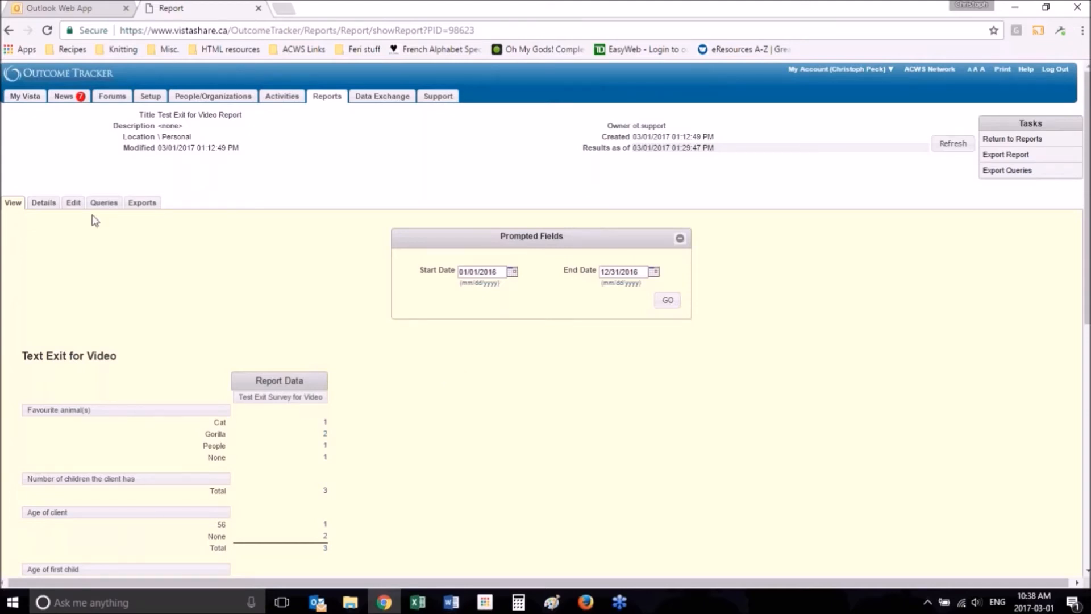
# Step: Return to editing the report and start a new crosstab module titled "Second Test"
pyautogui.click(74, 203)
pyautogui.scroll(10, 461, 364)
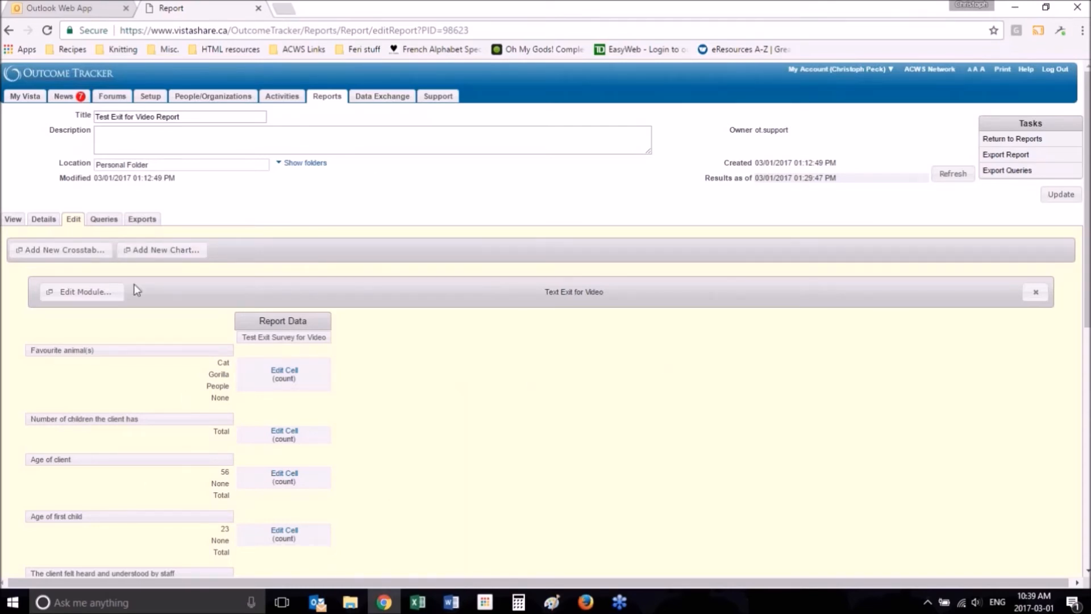
pyautogui.click(62, 251)
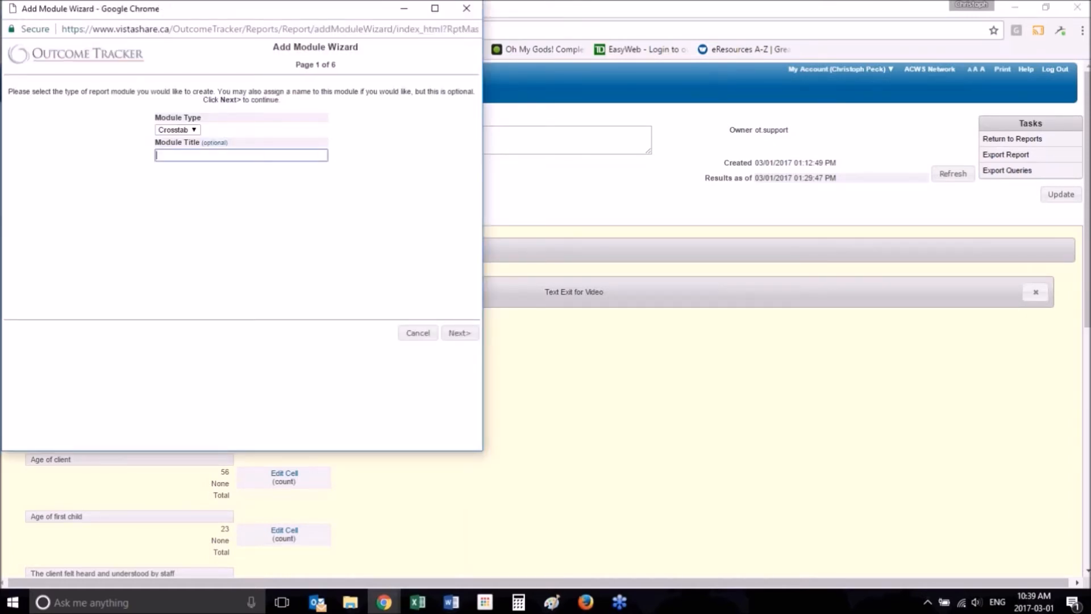
pyautogui.moveTo(283, 16); pyautogui.dragTo(670, 108)
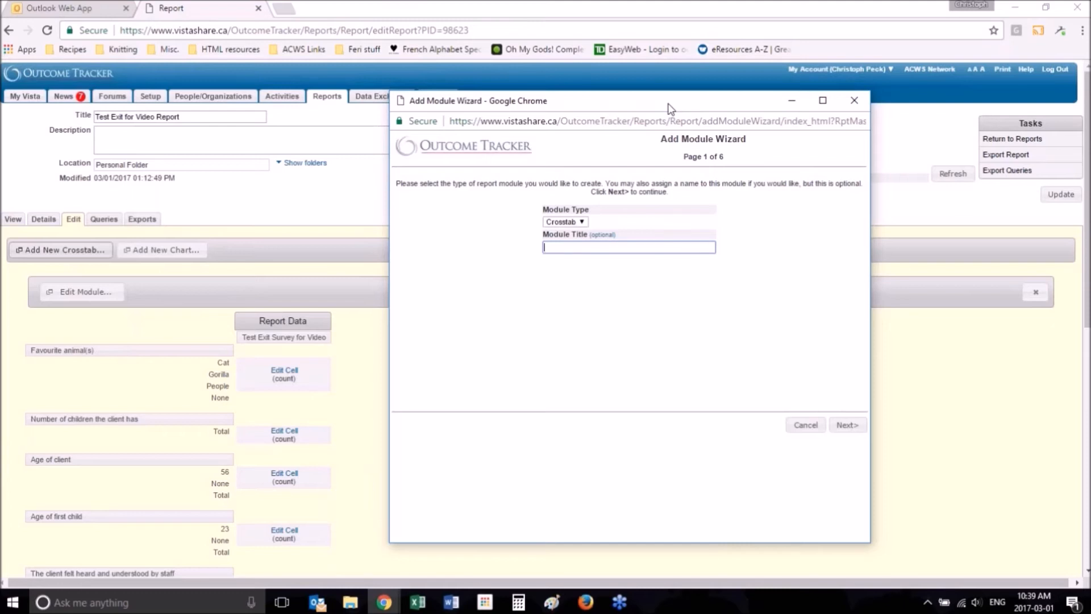
pyautogui.write('Second Test')
pyautogui.click(847, 425)
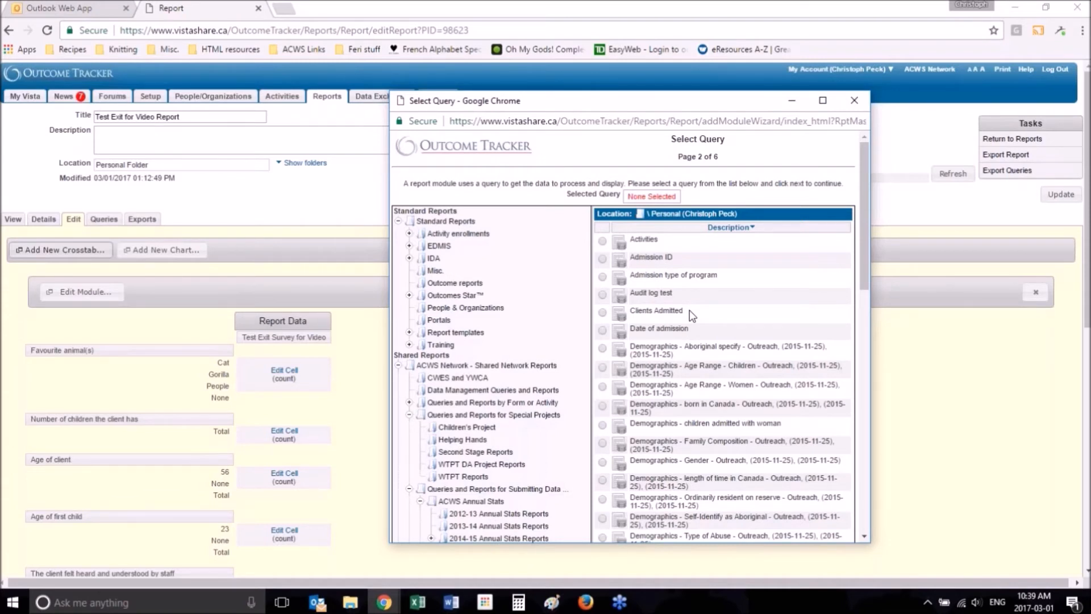
# Step: Base the new module on the "Test Exit for Video" query, with Enrollment Activity Description as its horizontal header
pyautogui.scroll(-2, 690, 309)
pyautogui.scroll(-10, 690, 309)
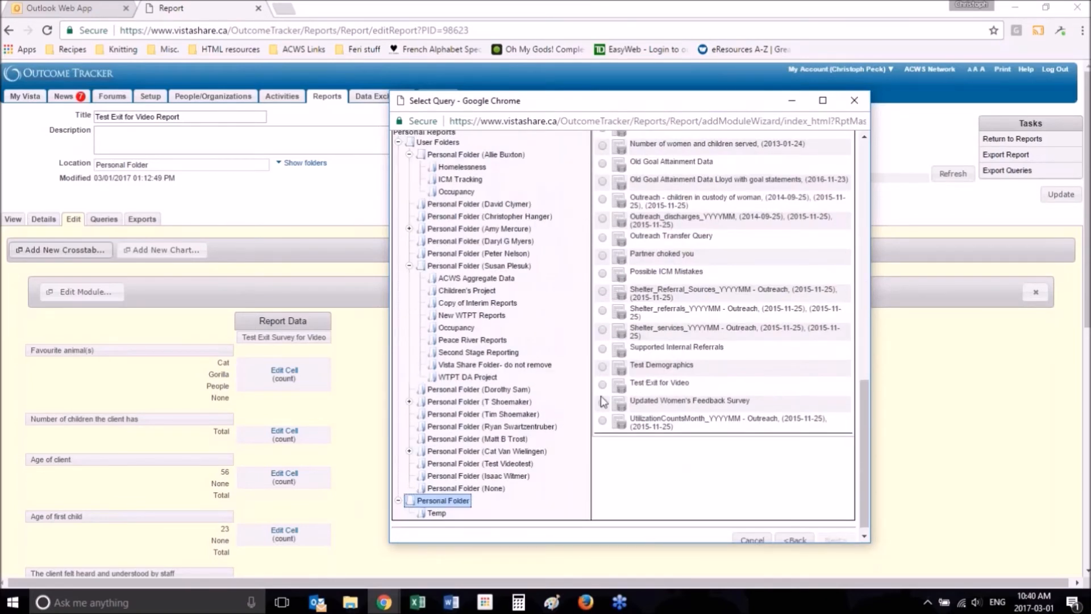
pyautogui.scroll(4, 739, 357)
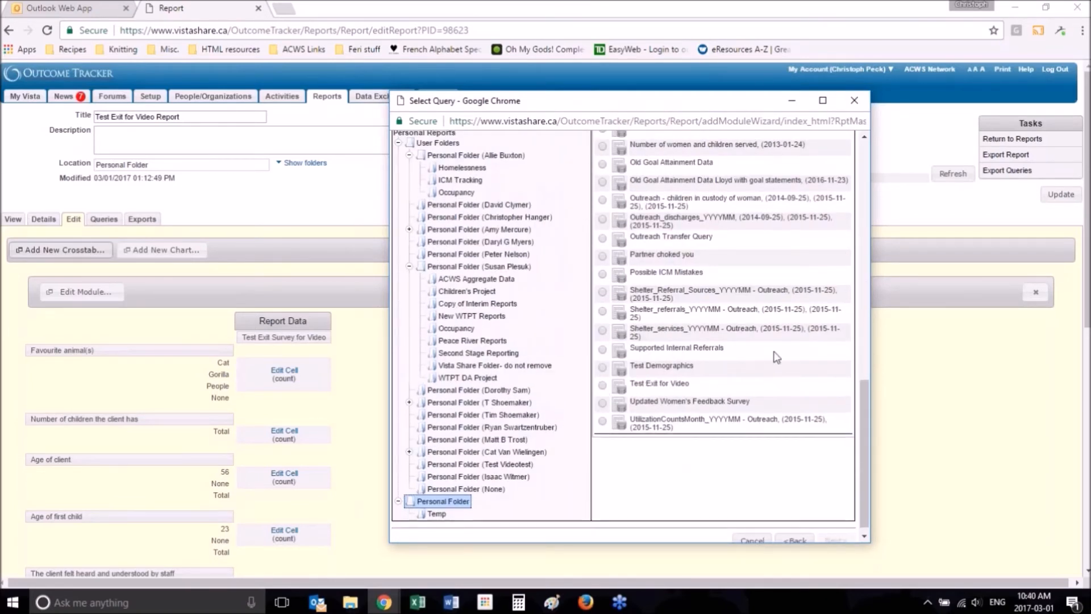
pyautogui.scroll(-4, 725, 355)
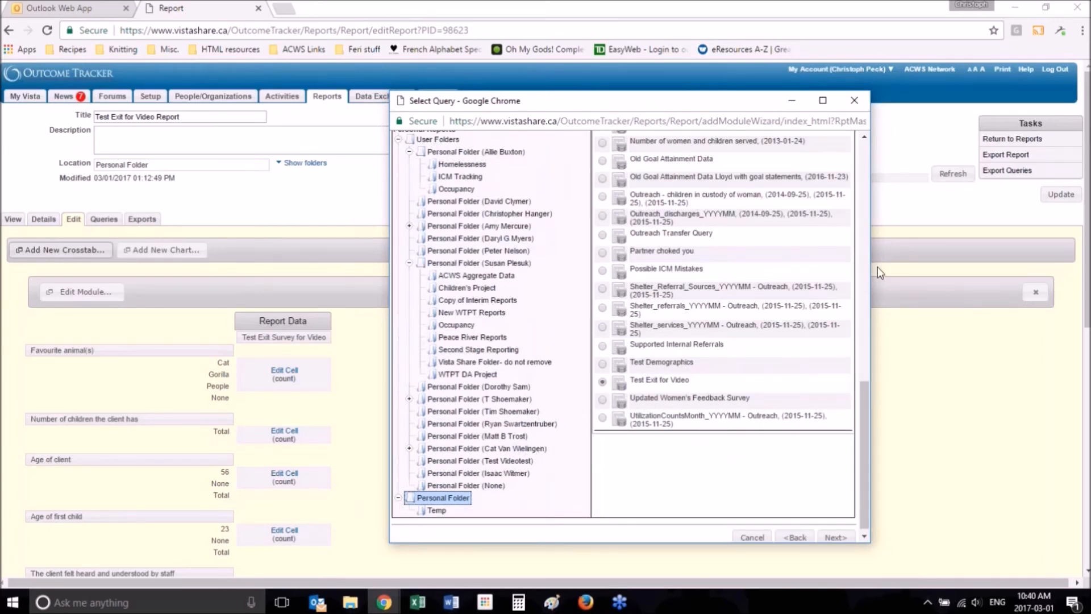
pyautogui.scroll(10, 631, 337)
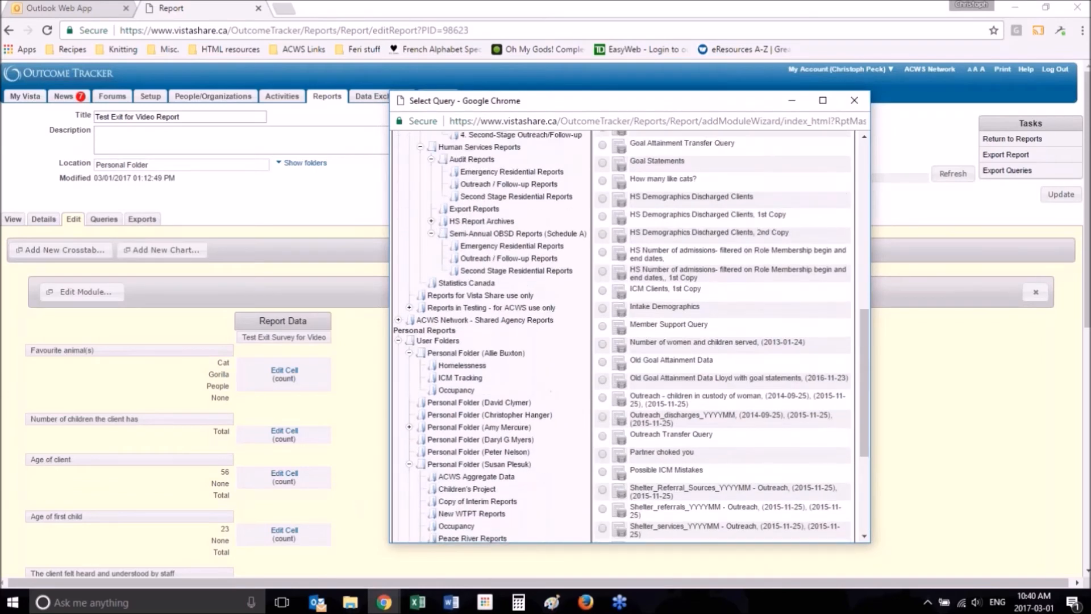
pyautogui.scroll(-10, 631, 335)
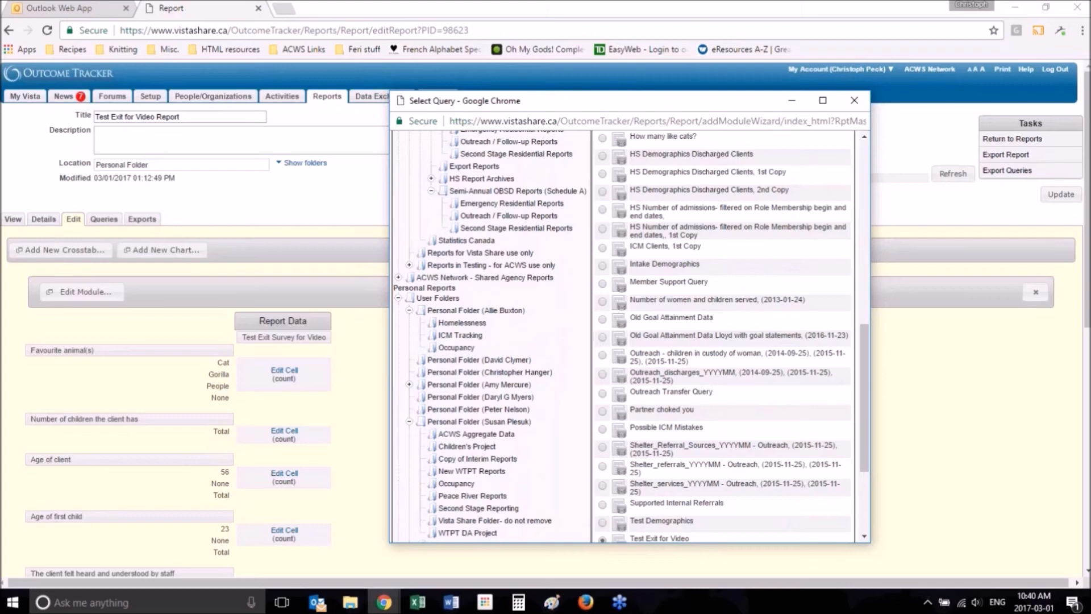
pyautogui.scroll(-2, 782, 335)
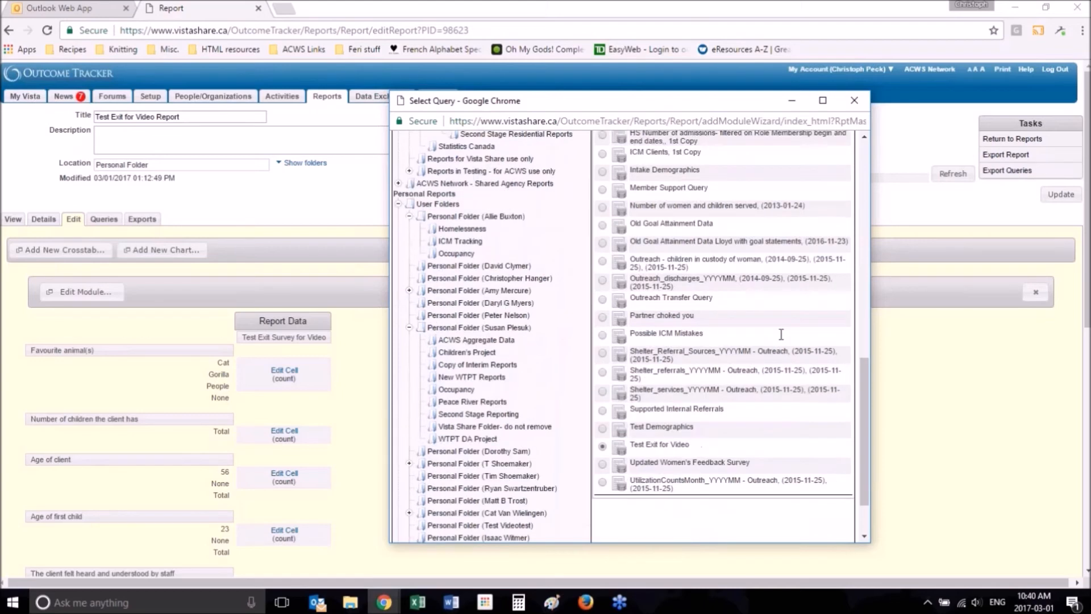
pyautogui.scroll(-2, 781, 335)
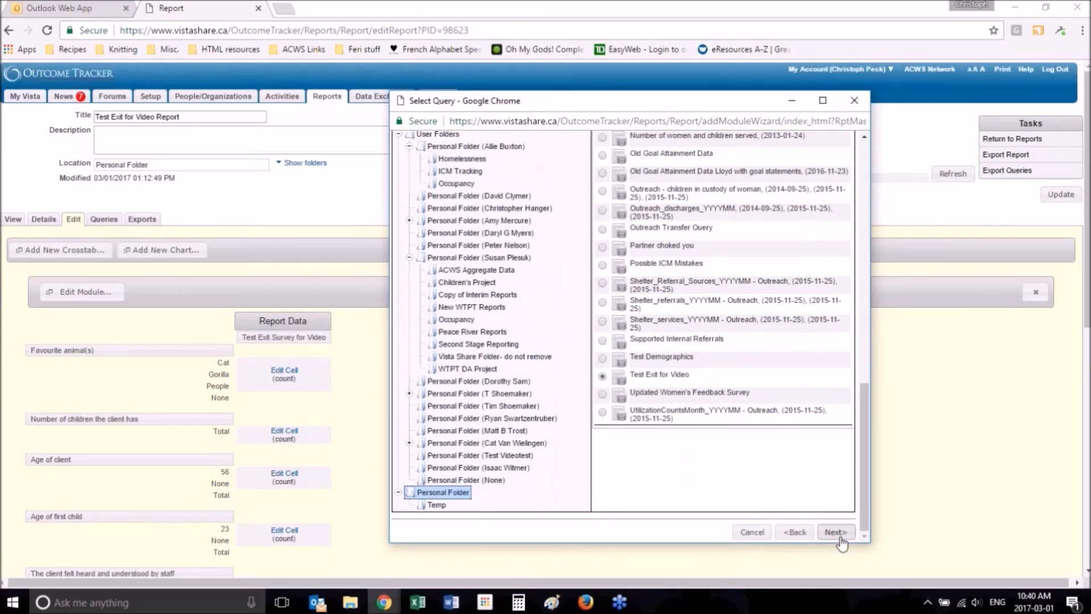
pyautogui.click(838, 534)
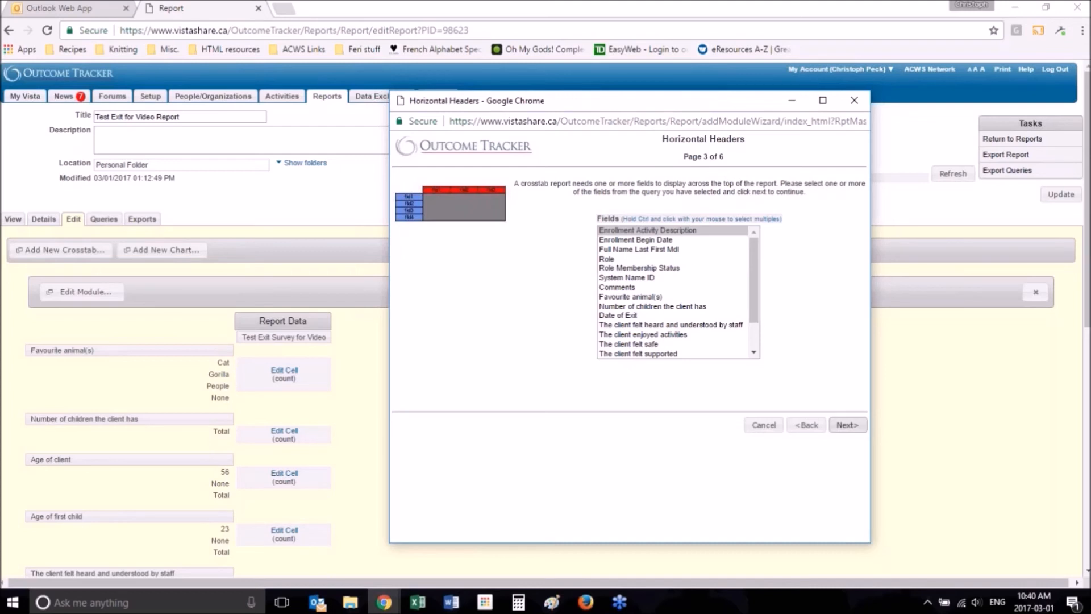
pyautogui.click(848, 424)
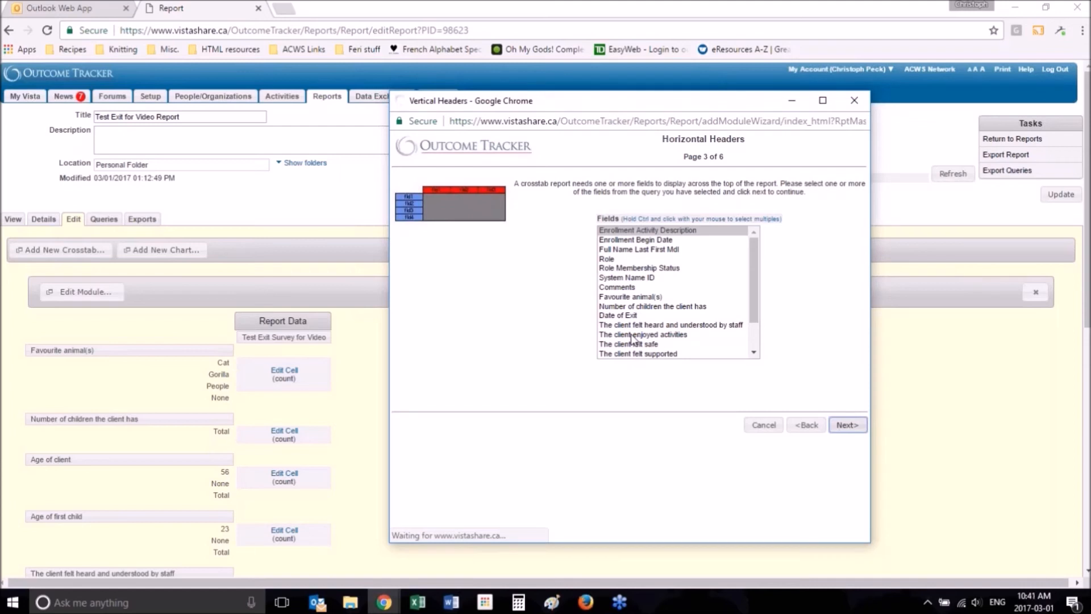
# Step: Set the vertical headers to all fields from "The client felt heard and understood by staff" through "What would help?"
pyautogui.click(655, 270)
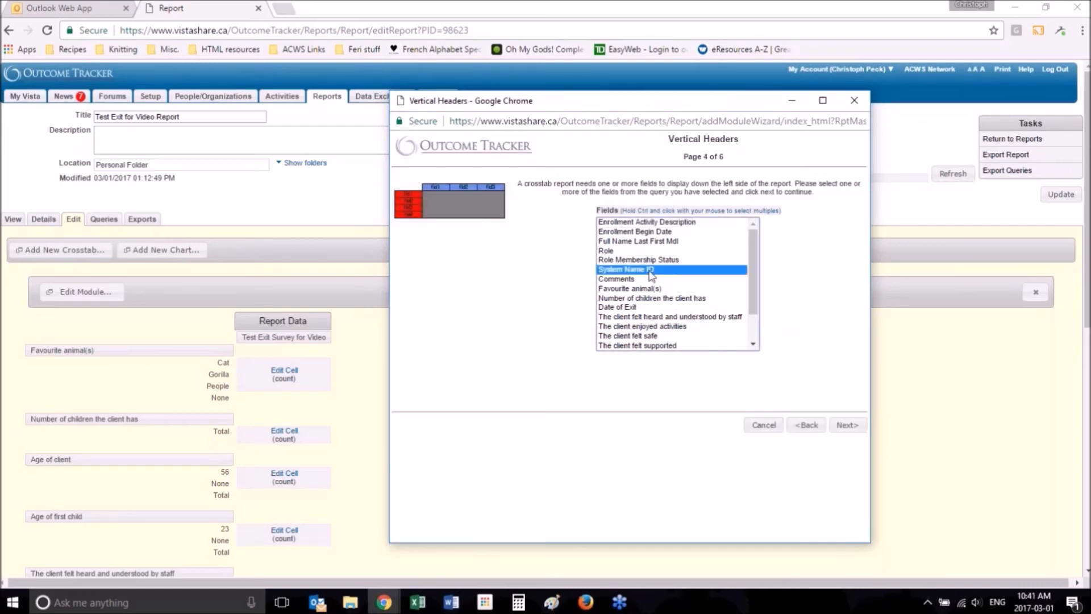
pyautogui.click(638, 308)
pyautogui.click(638, 316)
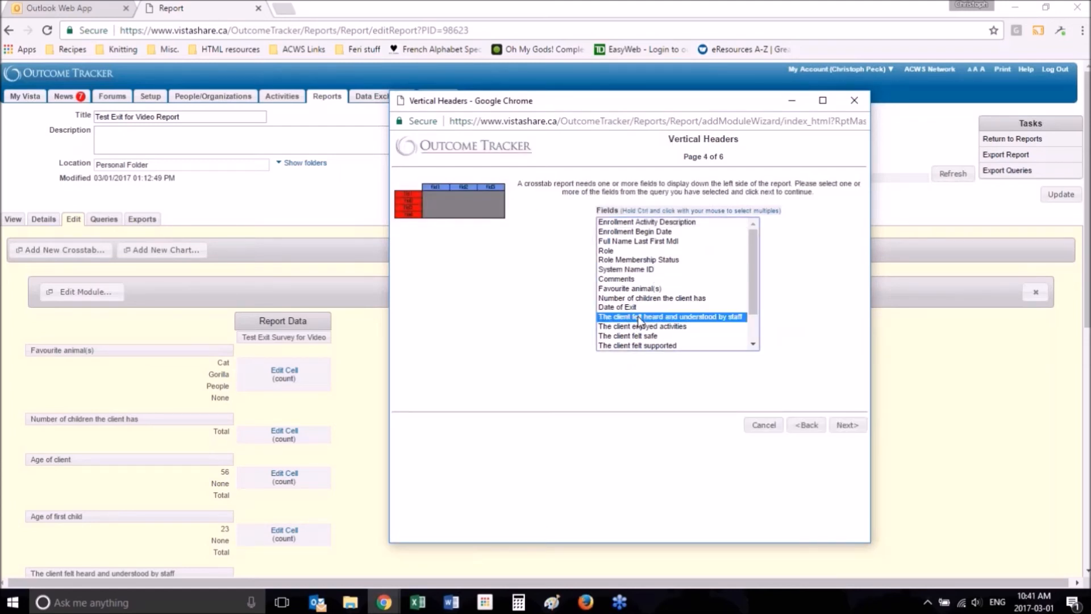
pyautogui.hotkey('shift', 'Down')
pyautogui.hotkey('shift', 'Down')
pyautogui.hotkey('shift', 'Down')
pyautogui.hotkey('shift', 'Down')
pyautogui.hotkey('shift', 'Down')
pyautogui.hotkey('shift', 'Down')
pyautogui.hotkey('shift', 'Down')
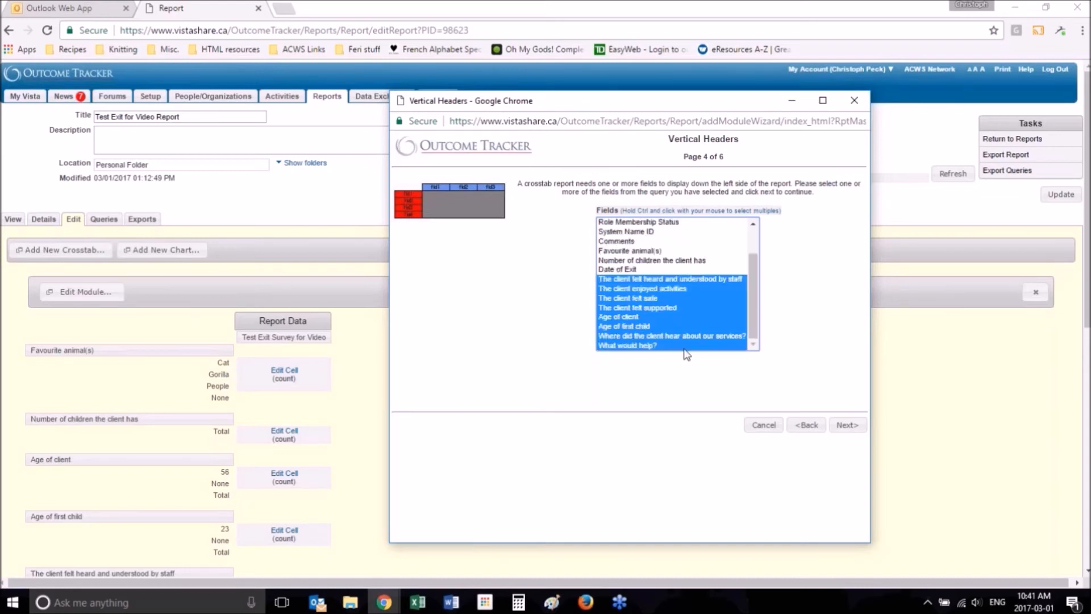
pyautogui.click(844, 427)
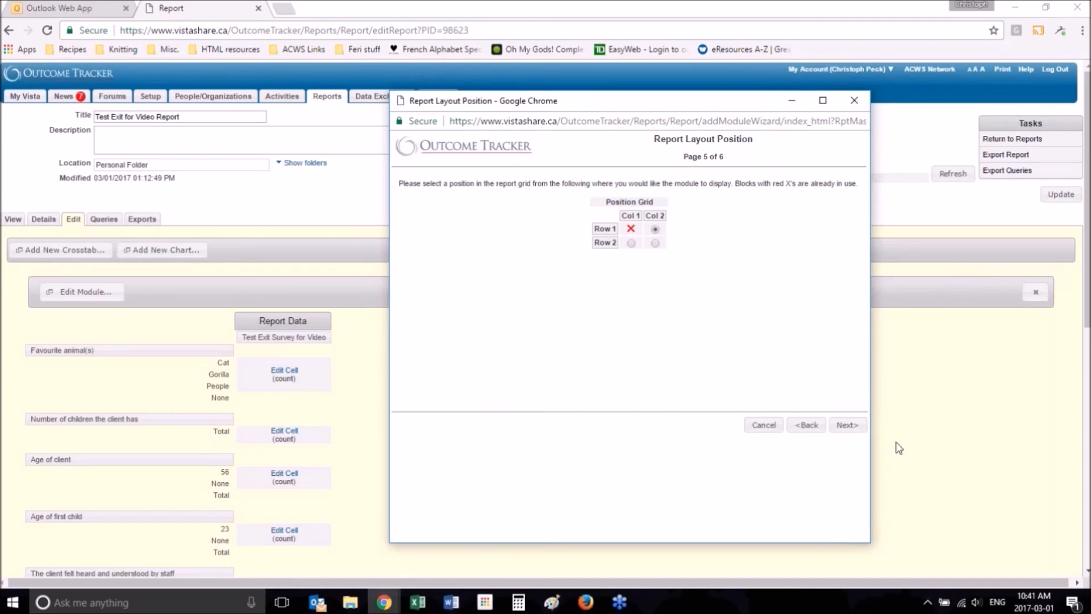
# Step: Place the Second Test module in row 1, column 2 of the report grid and finish building it
pyautogui.click(847, 425)
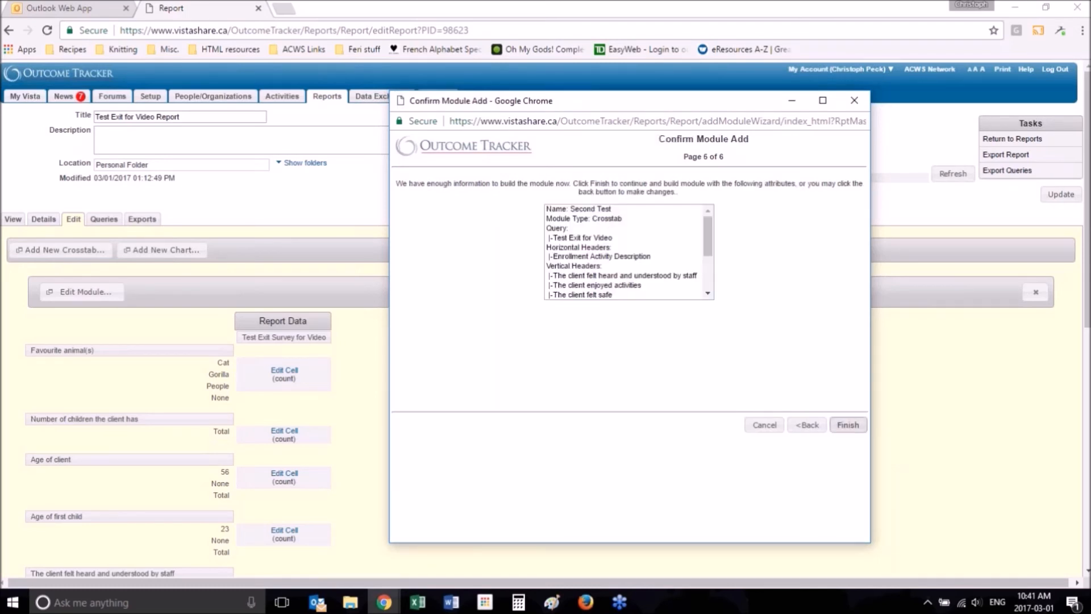
pyautogui.click(847, 424)
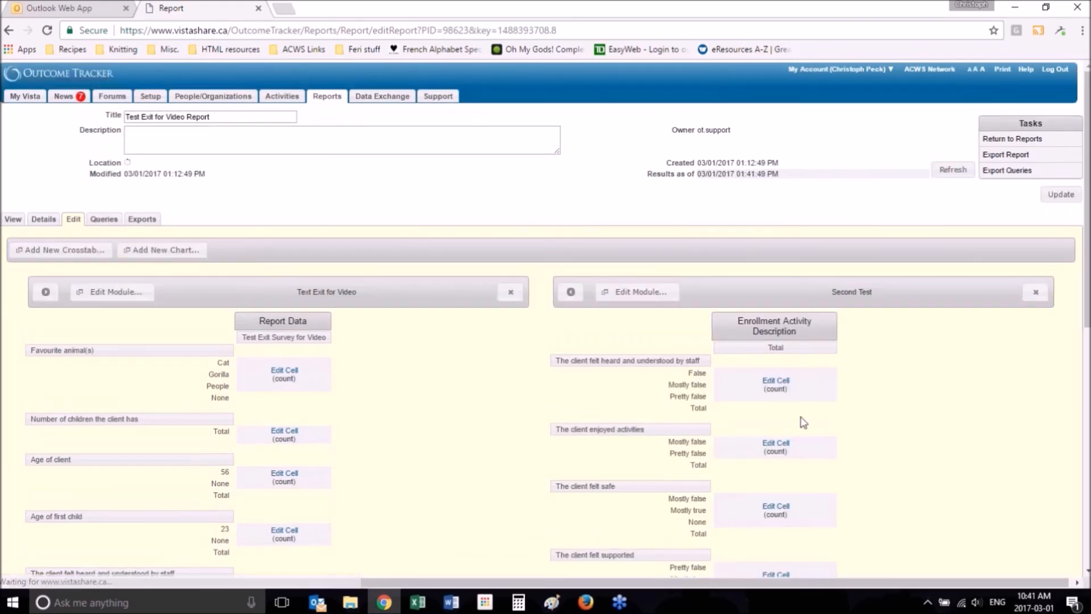
pyautogui.scroll(-3, 468, 368)
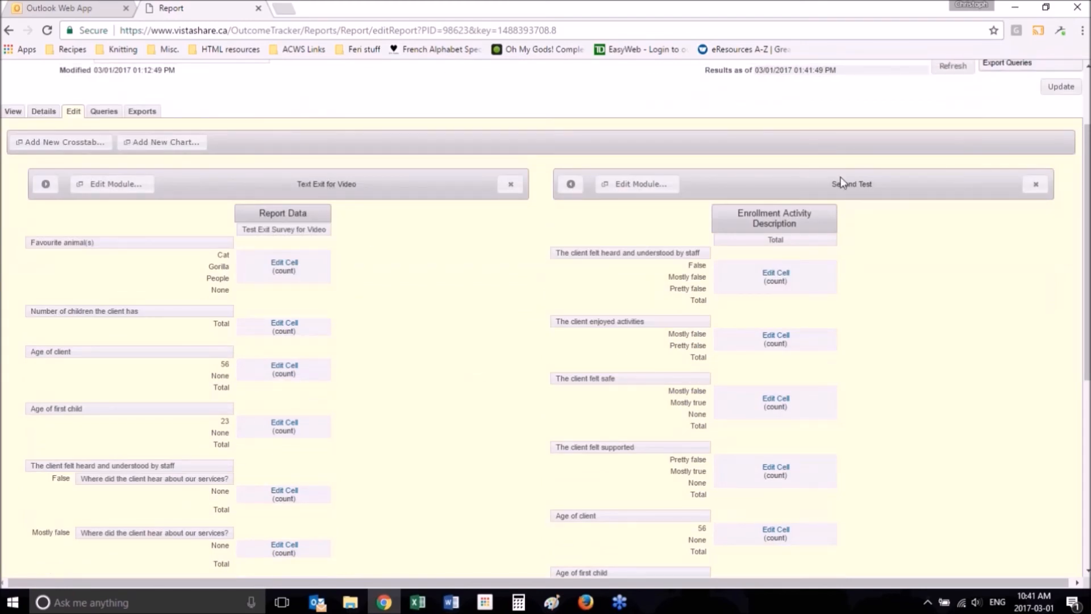
# Step: View the report and examine the Second Test module's sections beside those of the first crosstab
pyautogui.click(12, 112)
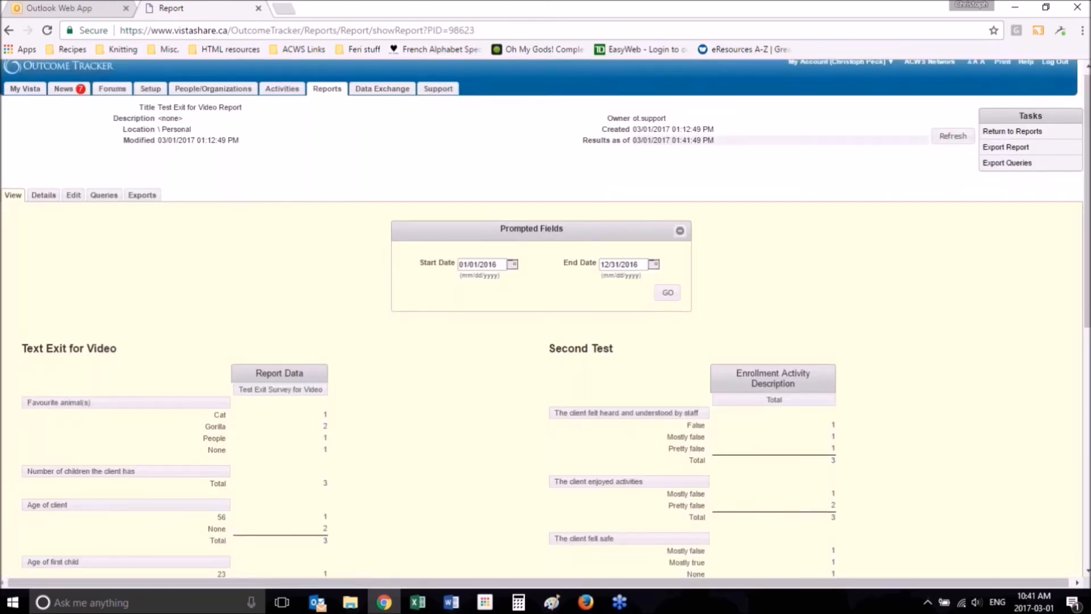
pyautogui.scroll(-2, 546, 318)
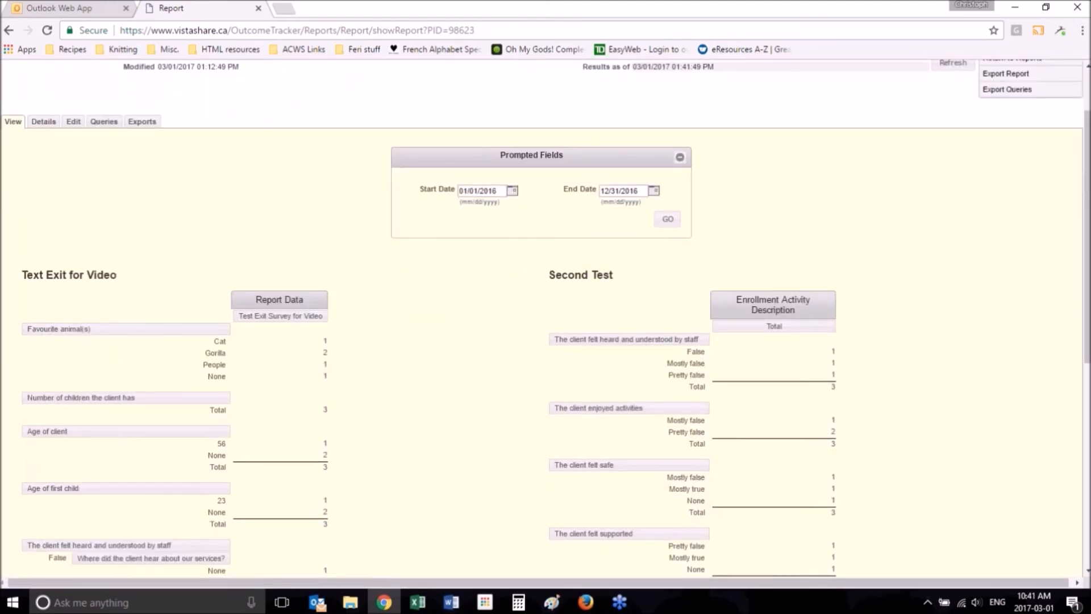
pyautogui.scroll(-1, 545, 318)
pyautogui.scroll(-6, 5, 117)
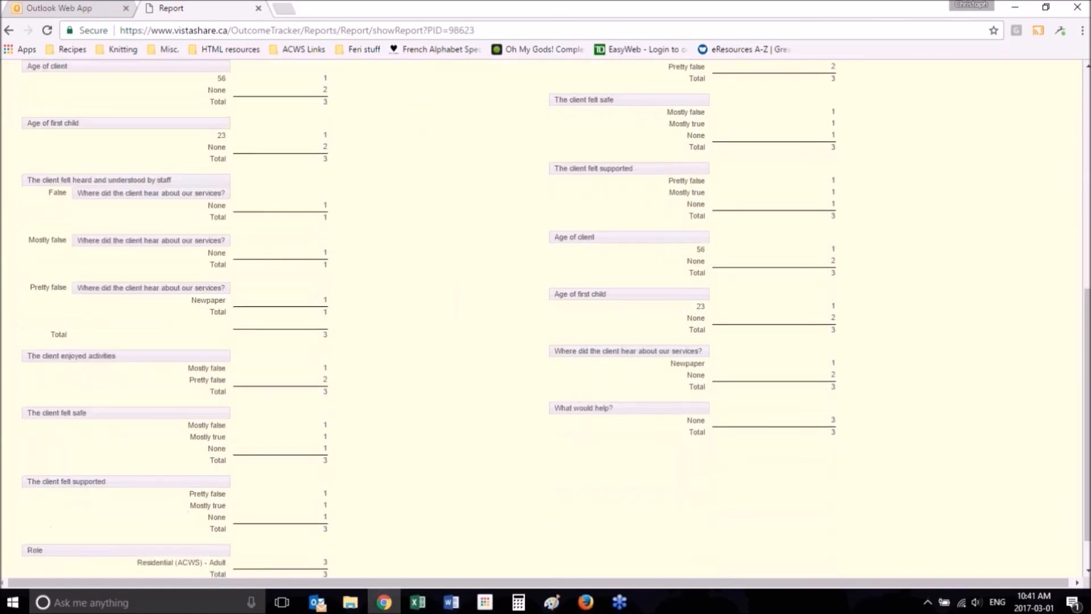
pyautogui.scroll(10, 5, 118)
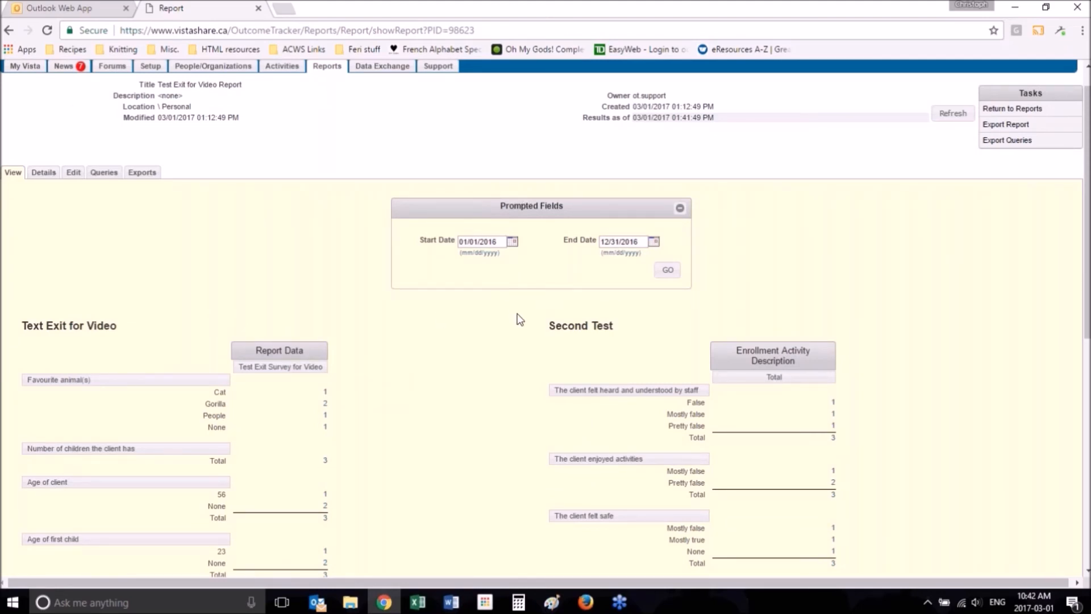
pyautogui.scroll(-1, 469, 344)
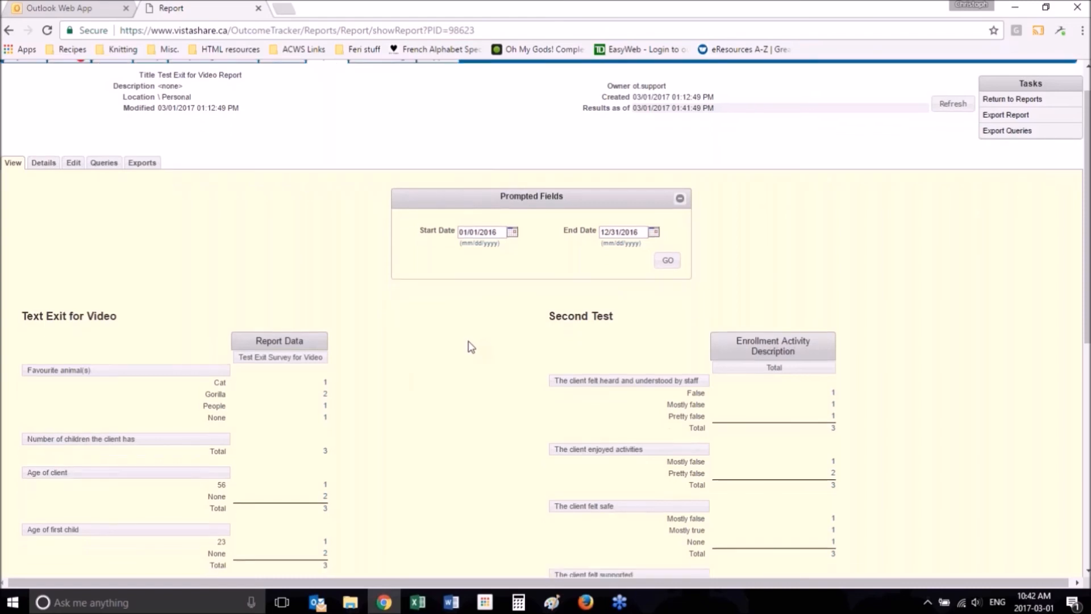
pyautogui.scroll(-5, 469, 347)
pyautogui.scroll(-1, 469, 347)
pyautogui.scroll(7, 470, 346)
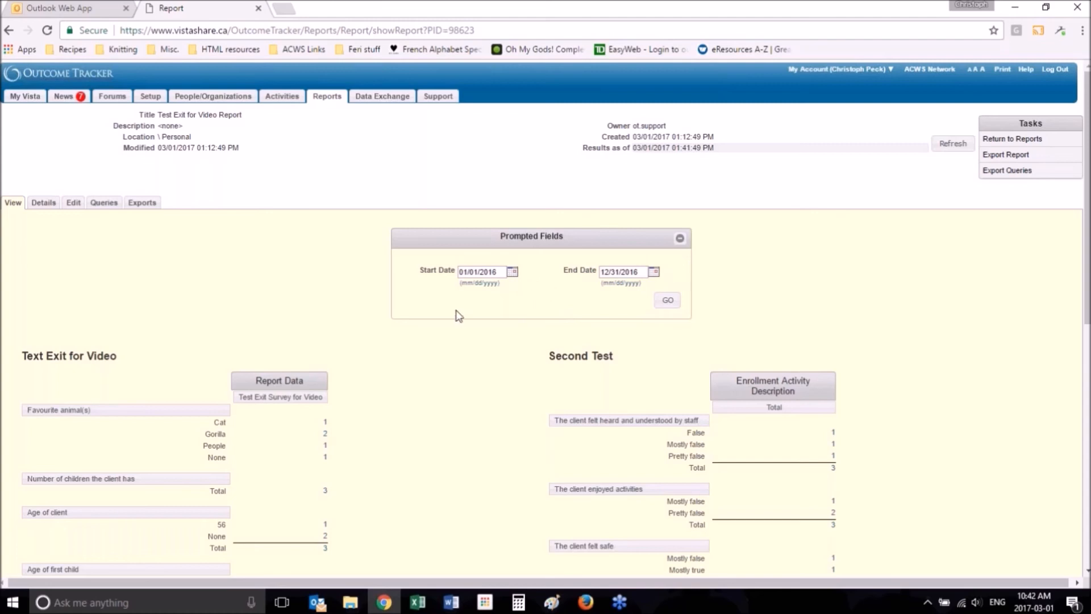
# Step: Clear the End Date in the report's prompted fields
pyautogui.tripleClick(435, 266)
pyautogui.moveTo(567, 270); pyautogui.dragTo(619, 272)
pyautogui.click(569, 279)
pyautogui.moveTo(646, 272); pyautogui.dragTo(498, 294)
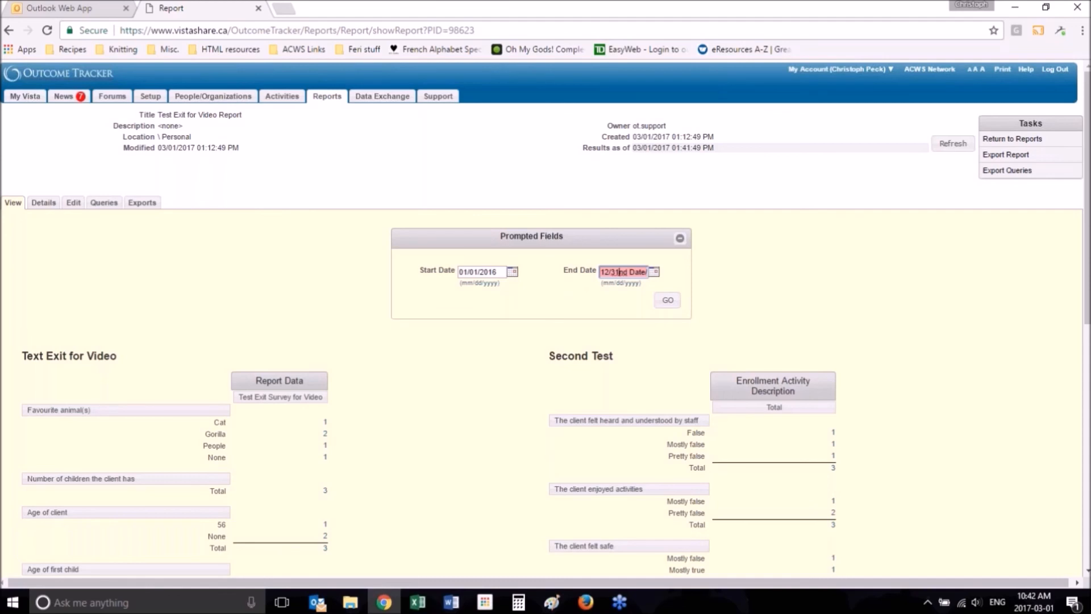
pyautogui.press('BackSpace')
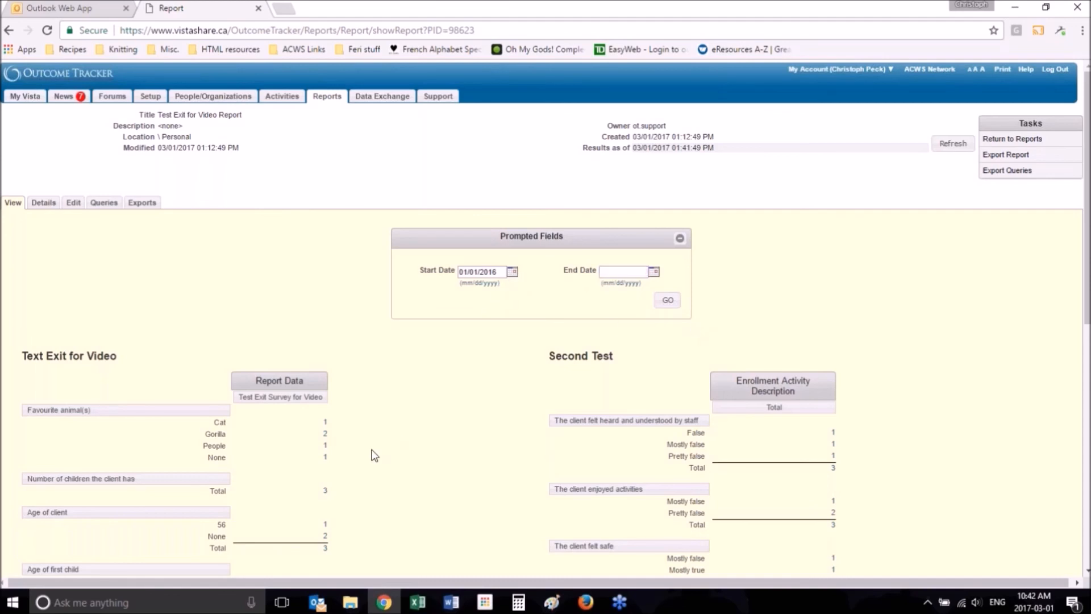
# Step: Examine both crosstabs in full, from the prompted dates down to the Role and "What would help?" sections
pyautogui.scroll(-2, 152, 293)
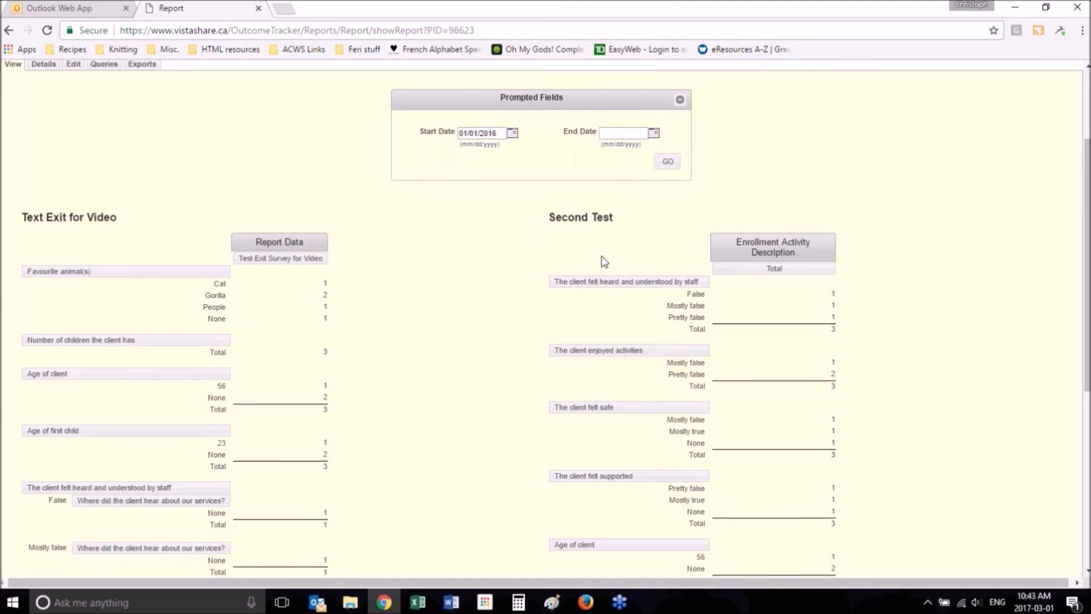
pyautogui.scroll(3, 604, 262)
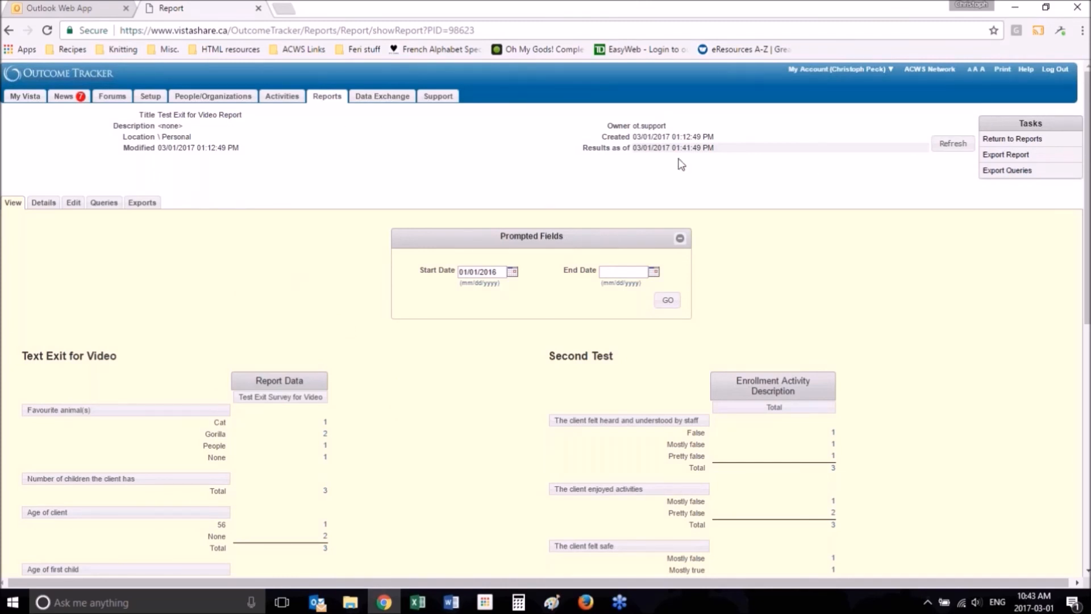
pyautogui.scroll(-1, 242, 333)
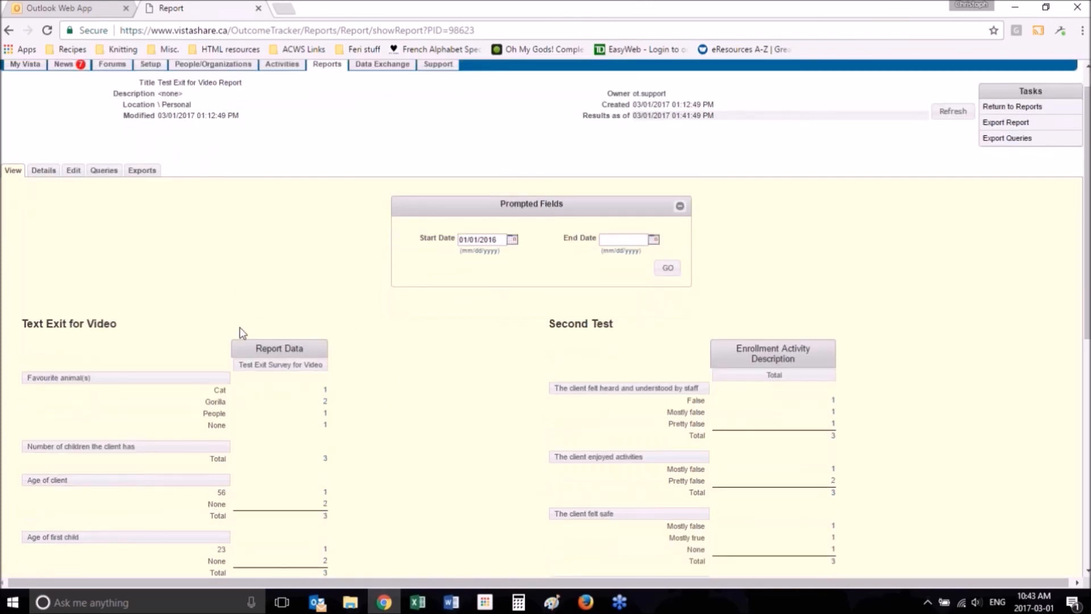
pyautogui.scroll(-3, 242, 333)
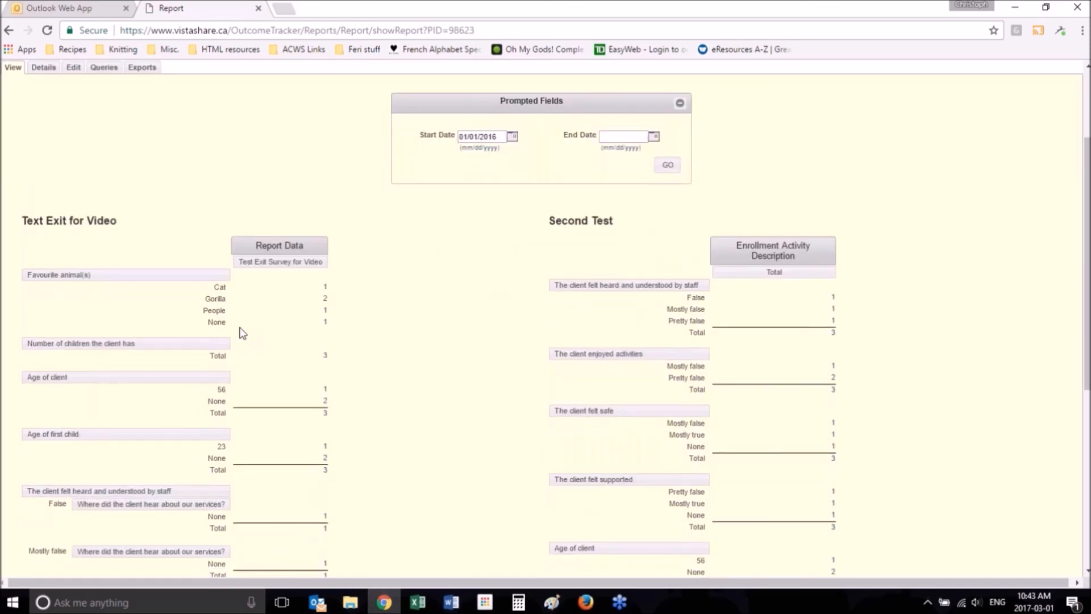
pyautogui.scroll(-10, 243, 333)
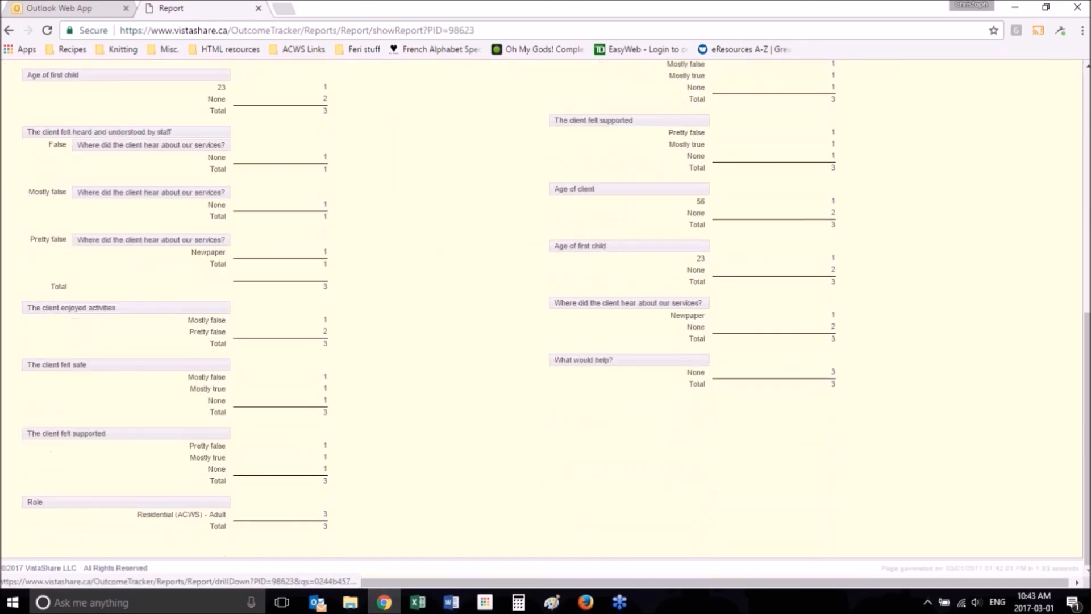
pyautogui.scroll(5, 475, 281)
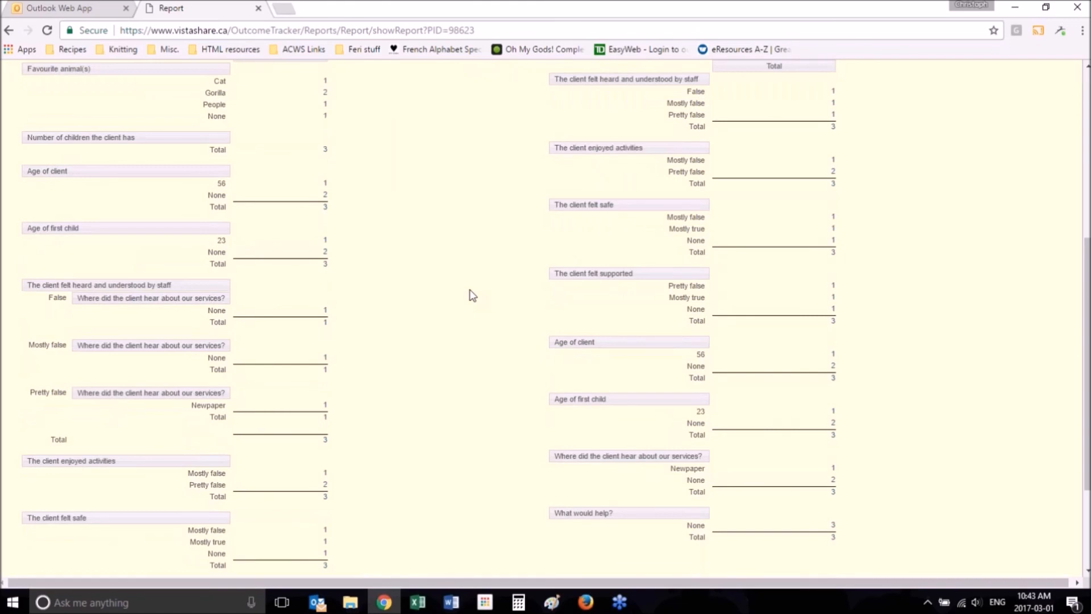
pyautogui.scroll(1, 472, 295)
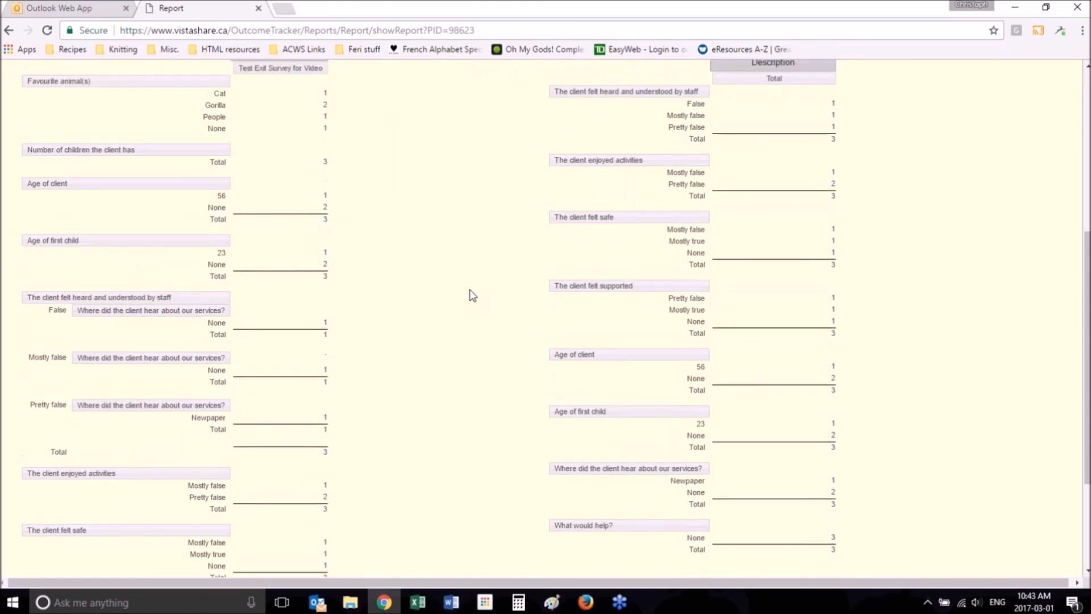
pyautogui.scroll(3, 472, 295)
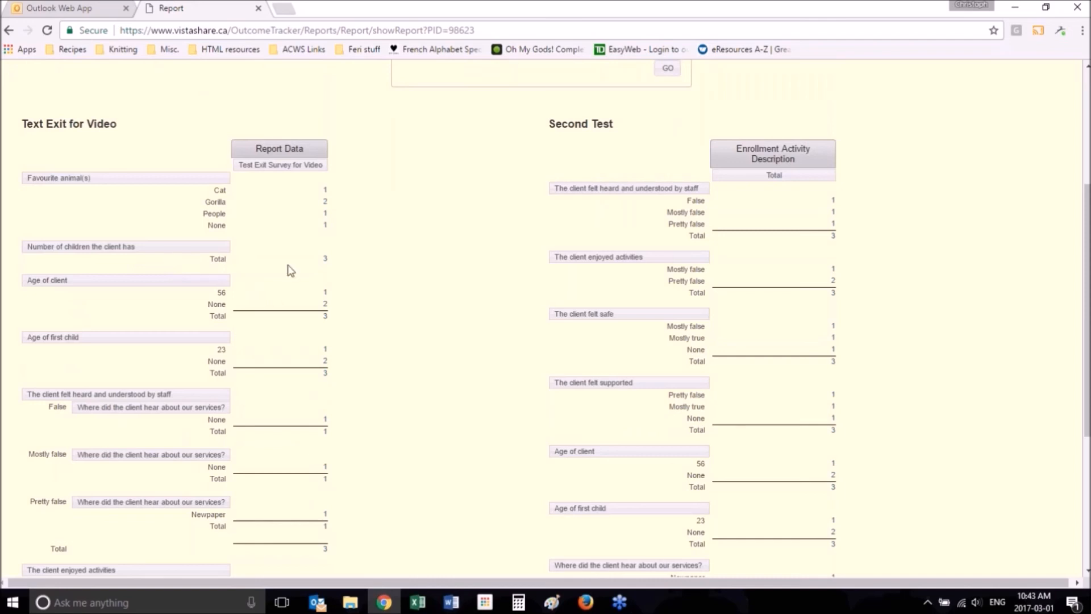
pyautogui.scroll(-3, 291, 273)
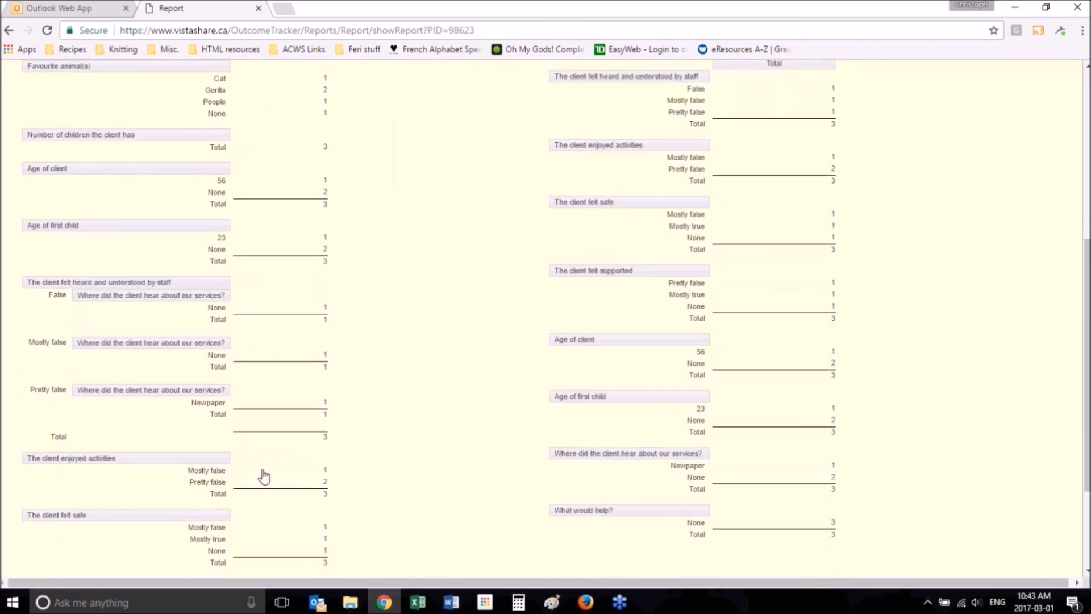
pyautogui.scroll(1, 480, 432)
pyautogui.scroll(-2, 480, 432)
pyautogui.scroll(5, 480, 432)
pyautogui.scroll(3, 481, 432)
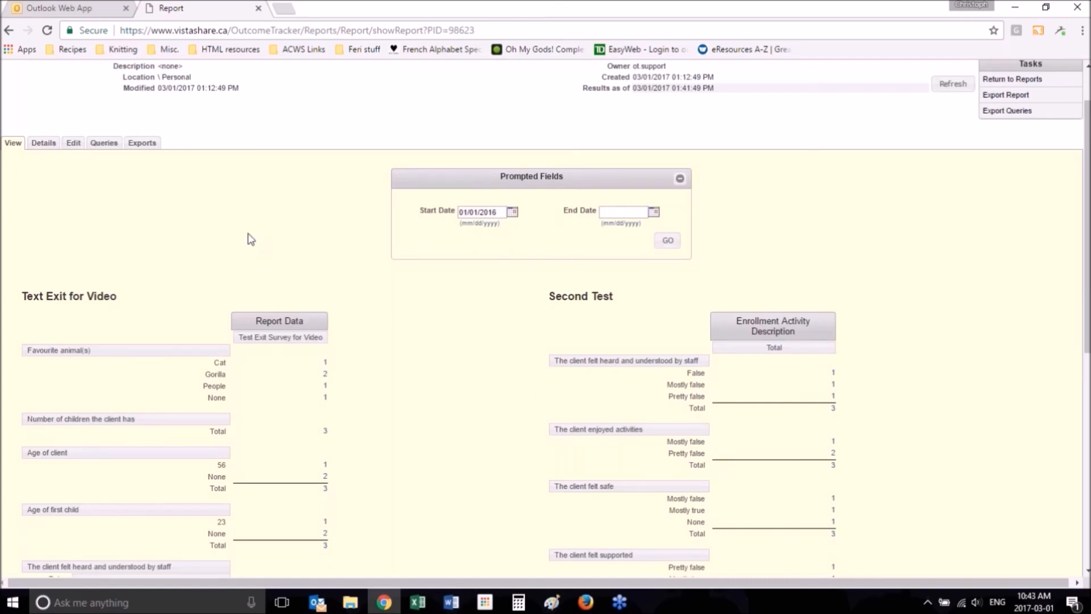
pyautogui.scroll(1, 251, 239)
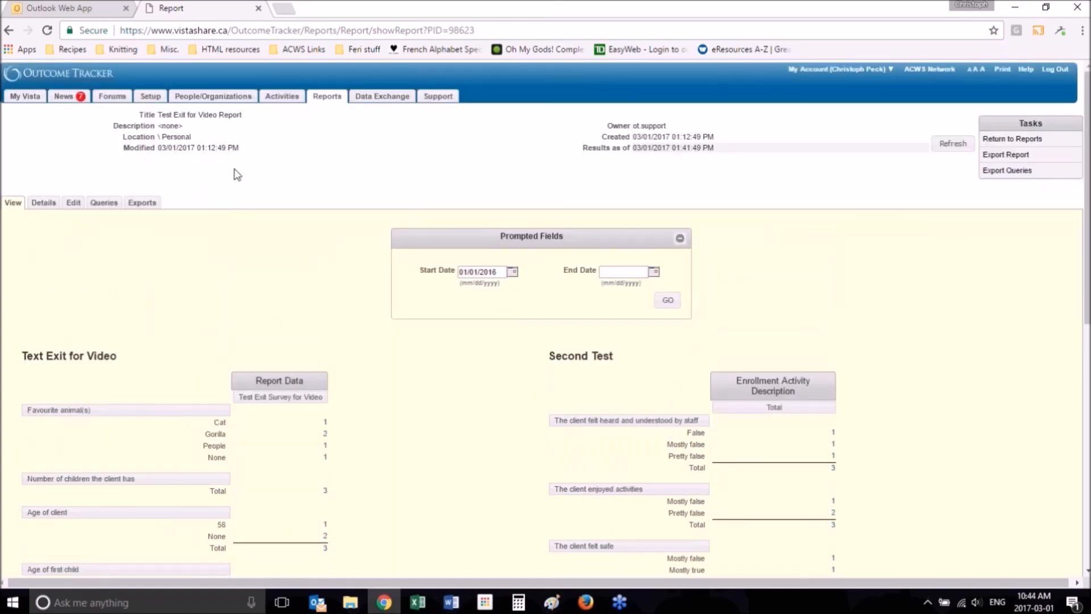